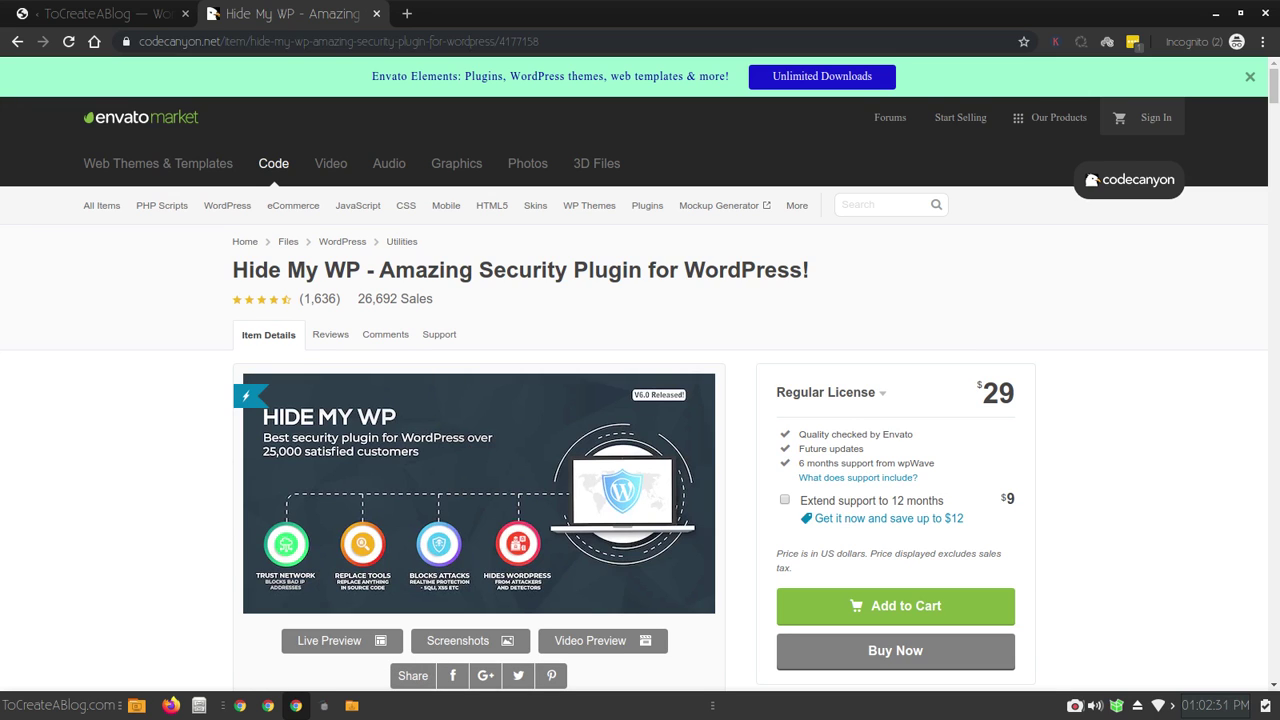
Read through the Hide My WP plugin's description and item details on its CodeCanyon page
{"action": "scroll", "coordinate": [634, 374], "scroll_direction": "down", "scroll_amount": 3}
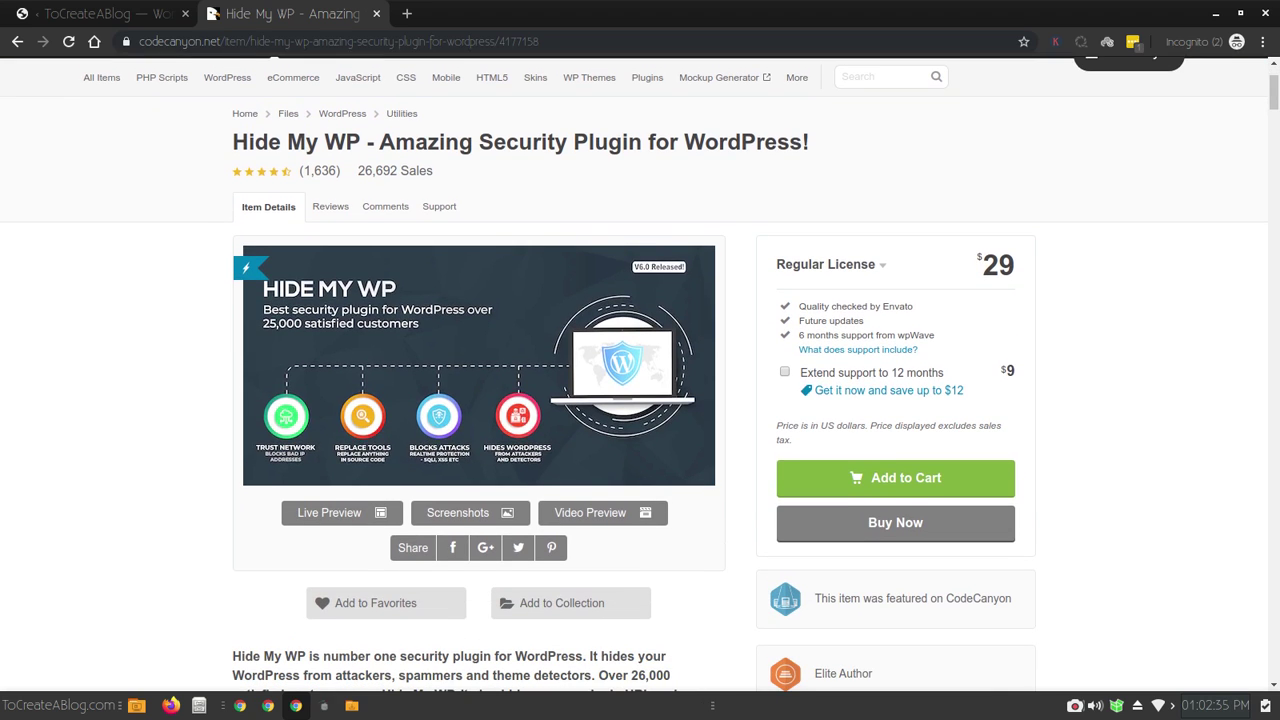
{"action": "scroll", "coordinate": [634, 374], "scroll_direction": "down", "scroll_amount": 5}
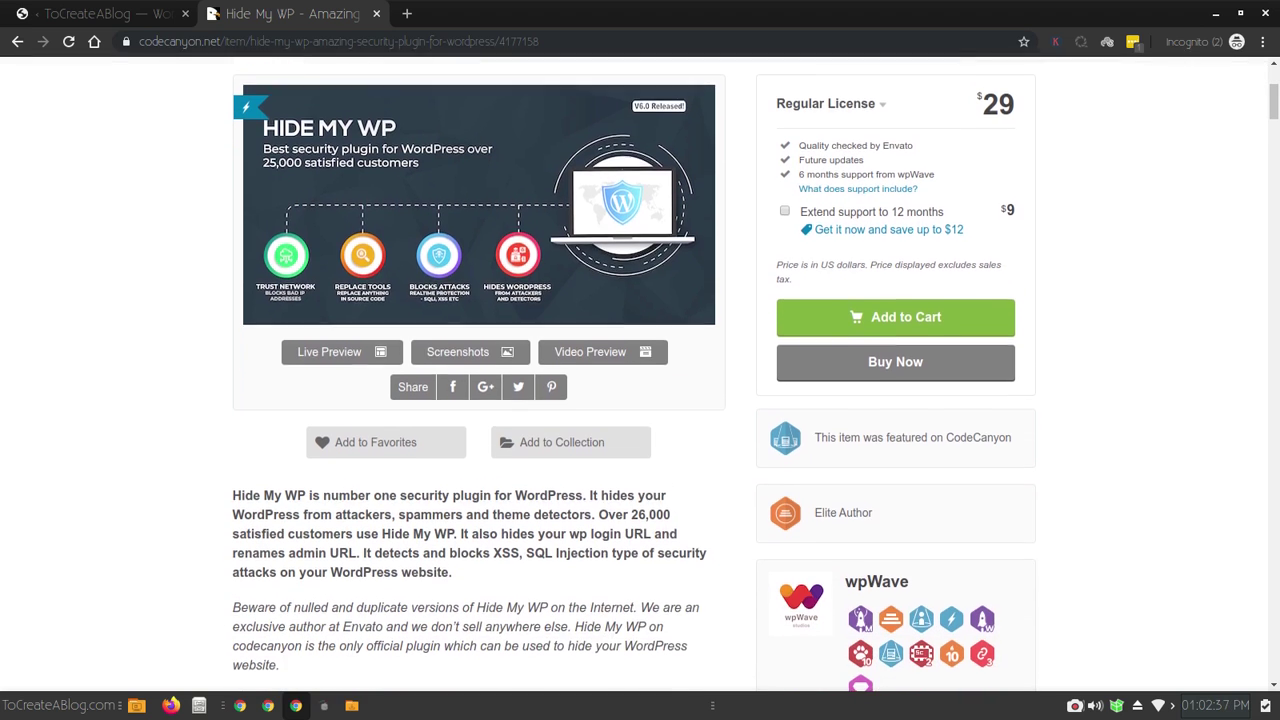
{"action": "scroll", "coordinate": [634, 374], "scroll_direction": "down", "scroll_amount": 7}
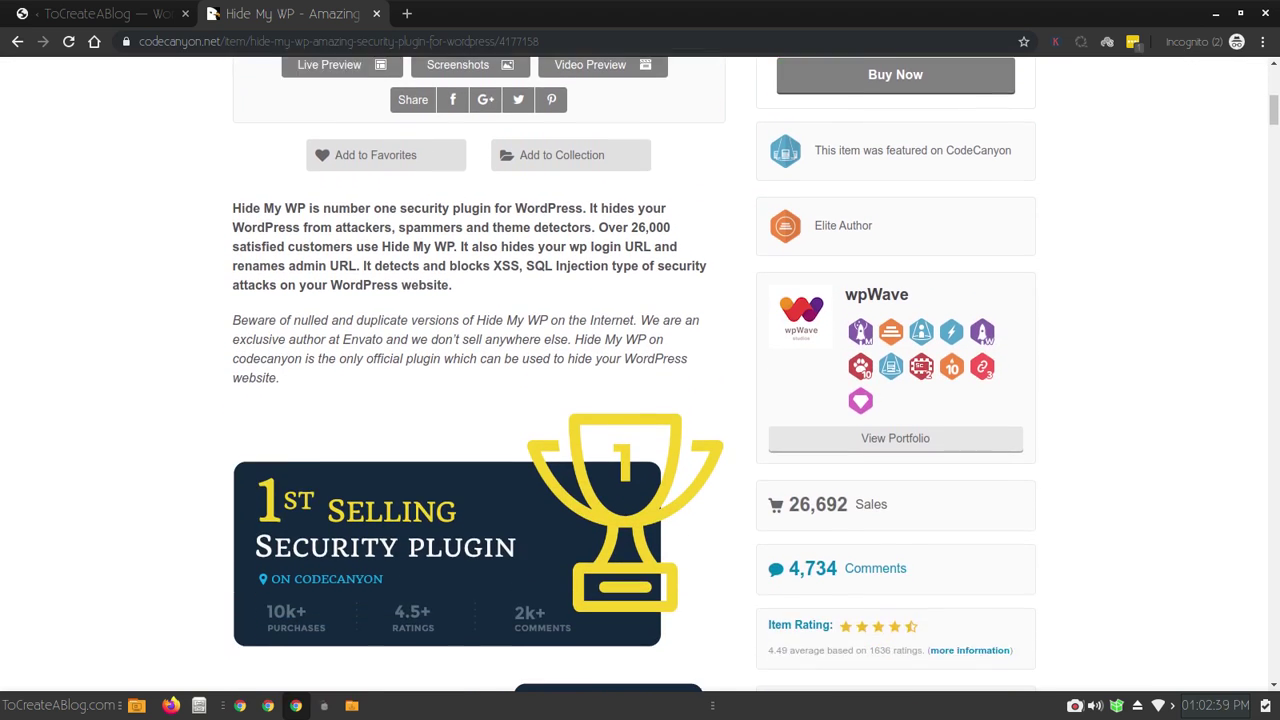
{"action": "scroll", "coordinate": [634, 374], "scroll_direction": "down", "scroll_amount": 1}
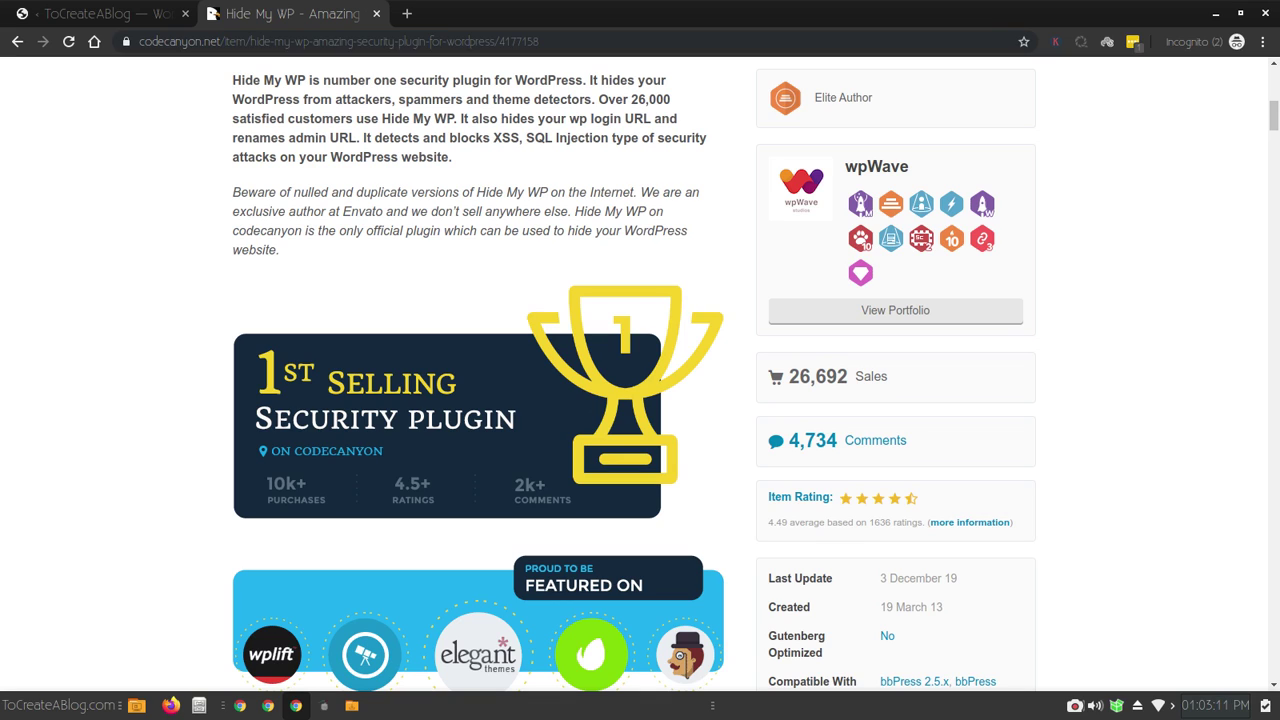
Switch to the WordPress admin and open the page for adding new plugins in a separate browser tab
{"action": "left_click", "coordinate": [110, 14]}
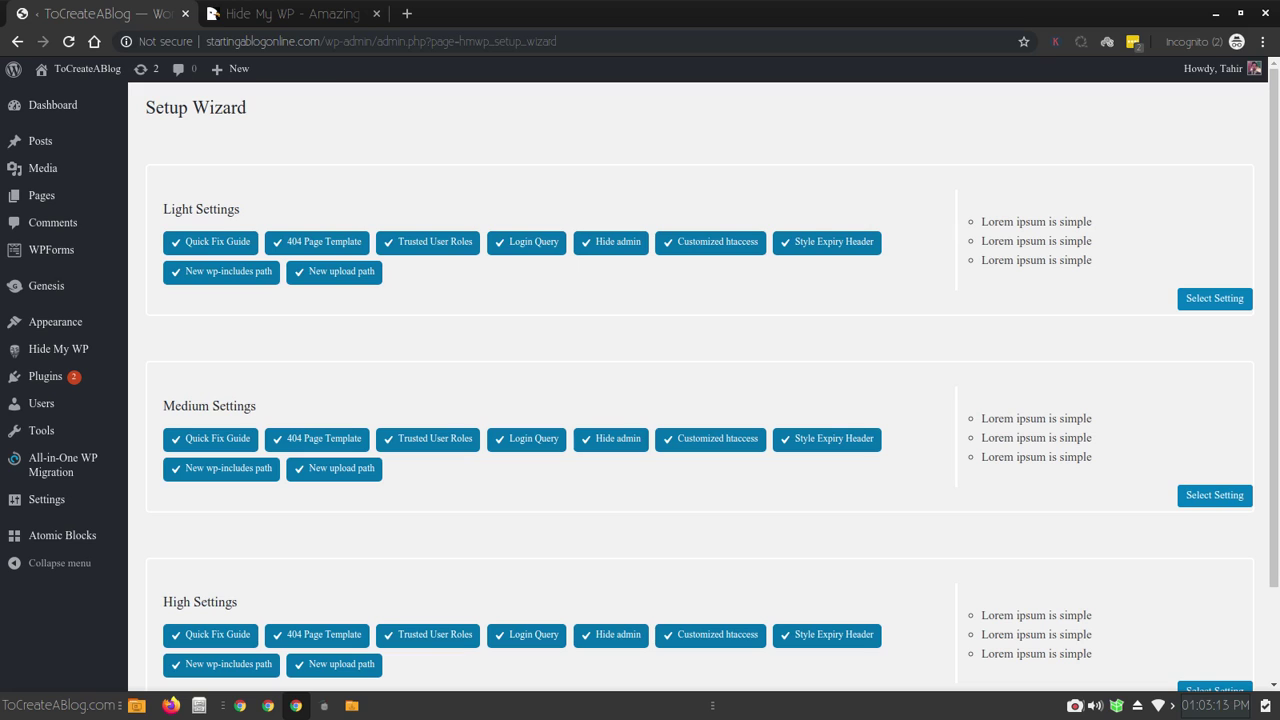
{"action": "mouse_move", "coordinate": [110, 377]}
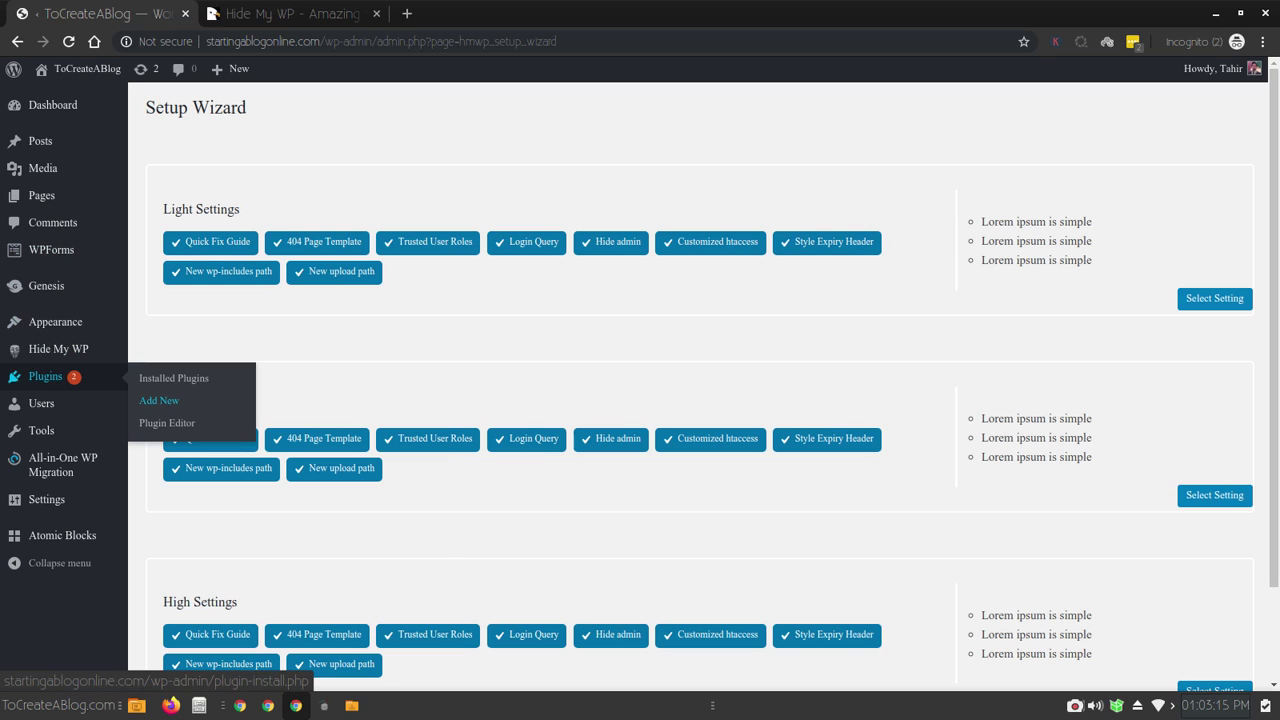
{"action": "right_click", "coordinate": [152, 401]}
{"action": "left_click", "coordinate": [215, 416]}
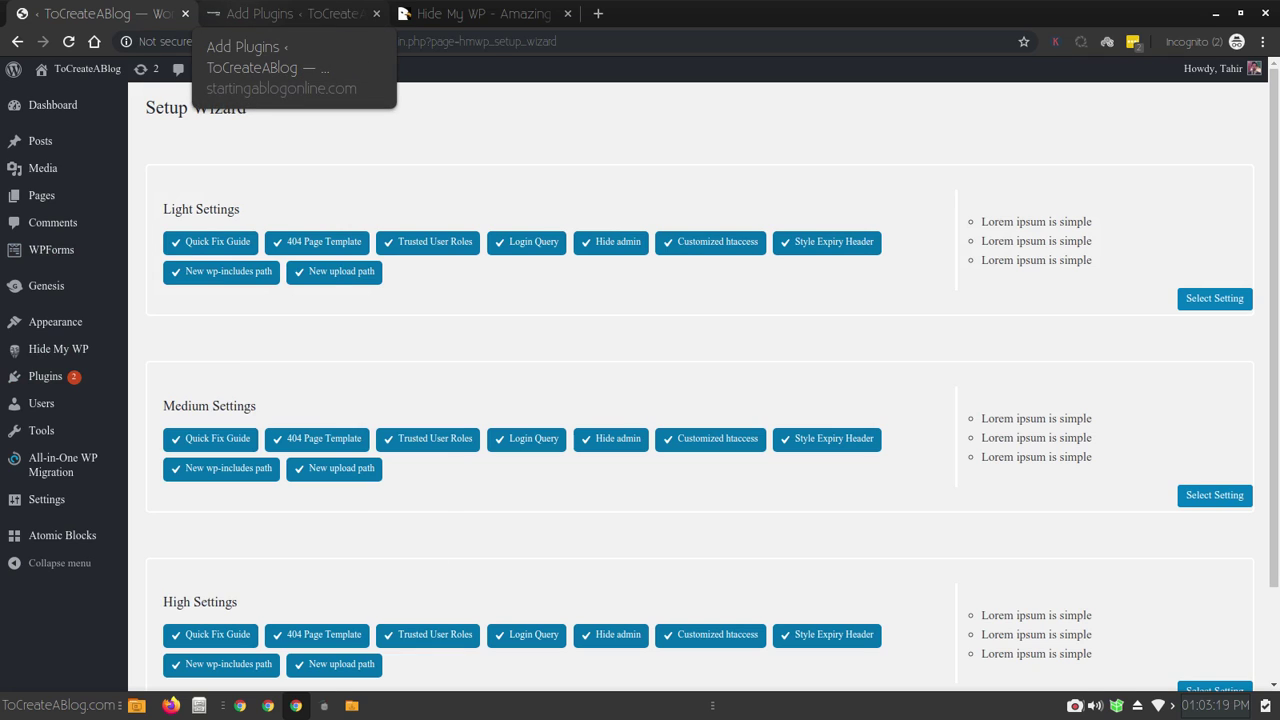
{"action": "left_click", "coordinate": [290, 14]}
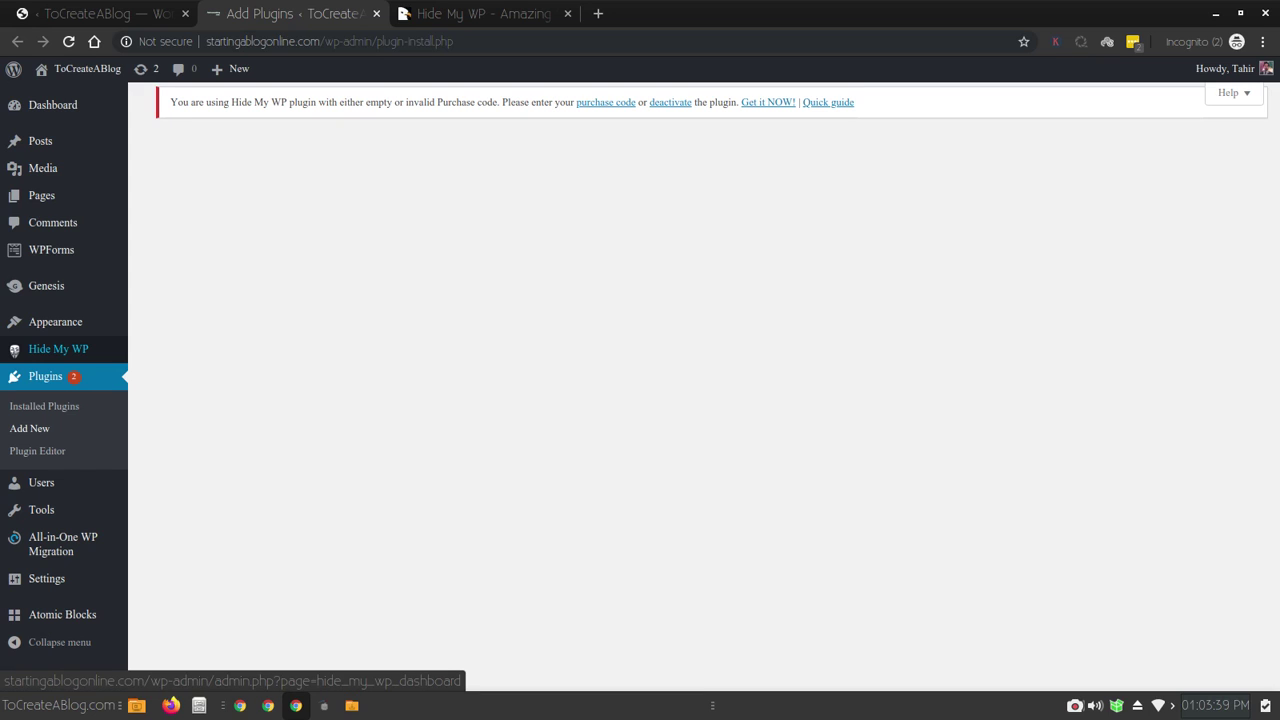
Open the Hide My WP plugin's settings and look over the options in its Start section
{"action": "left_click", "coordinate": [58, 349]}
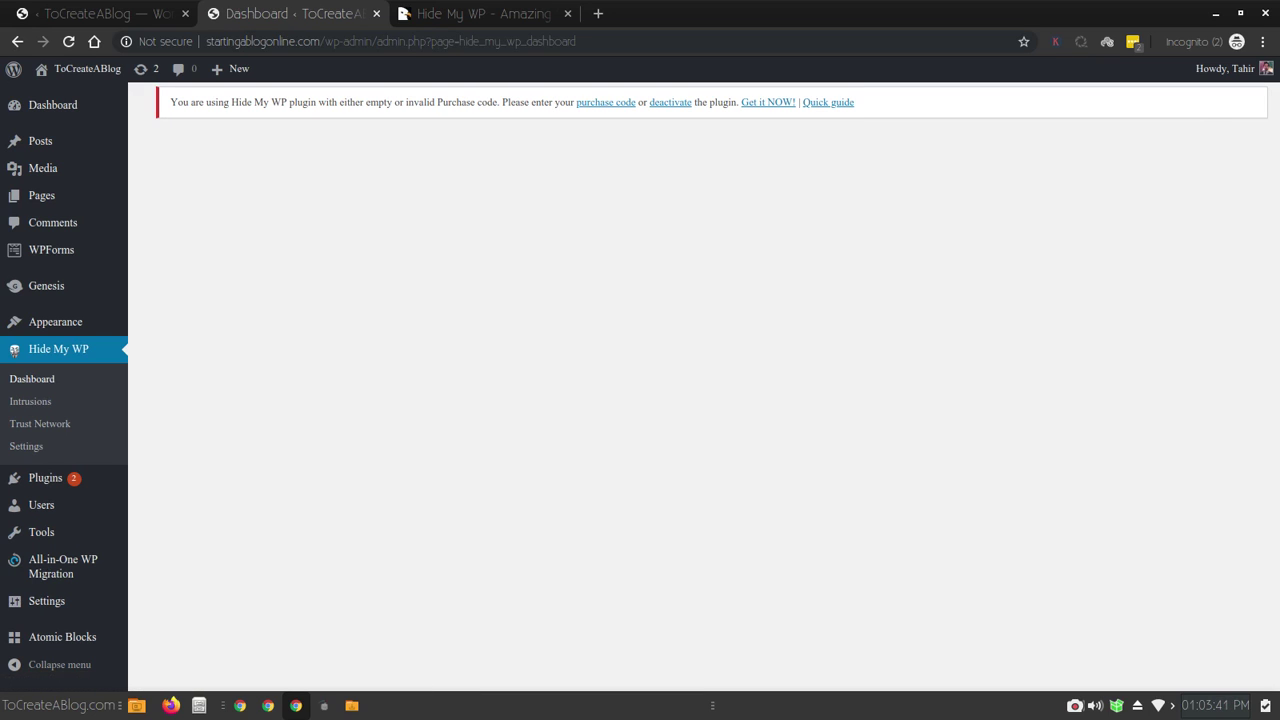
{"action": "key", "text": "F5"}
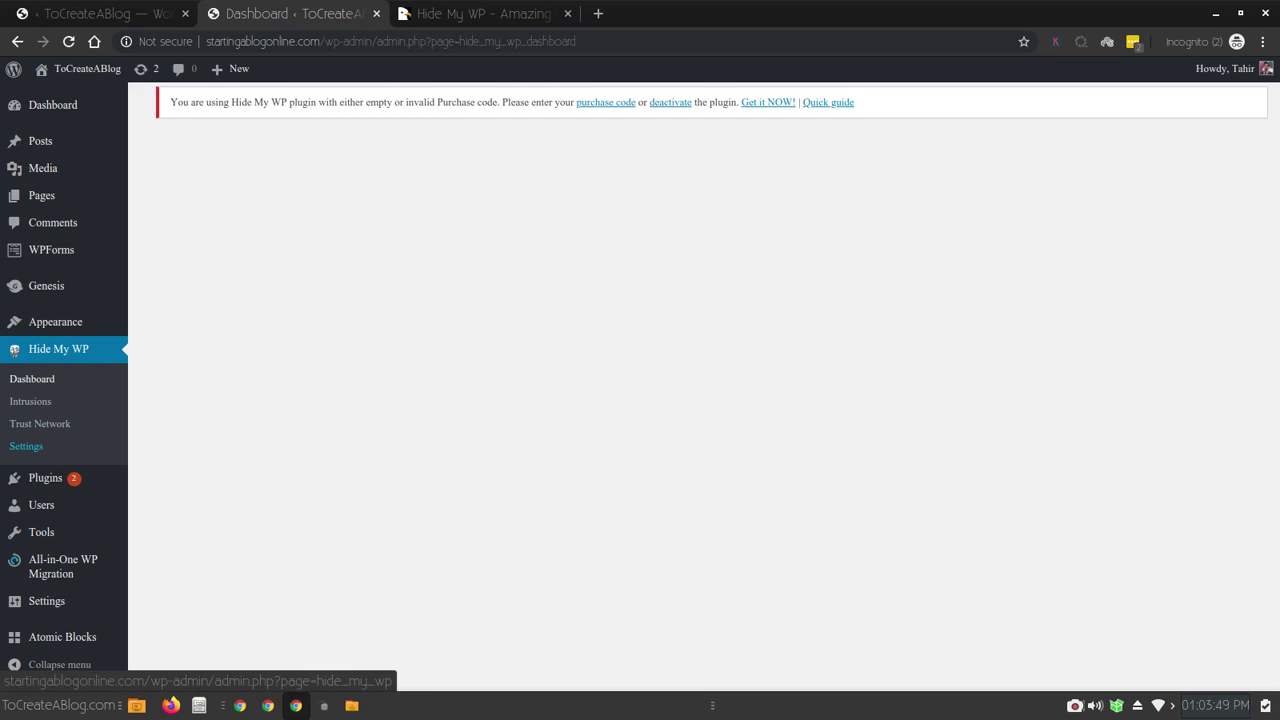
{"action": "left_click", "coordinate": [30, 401]}
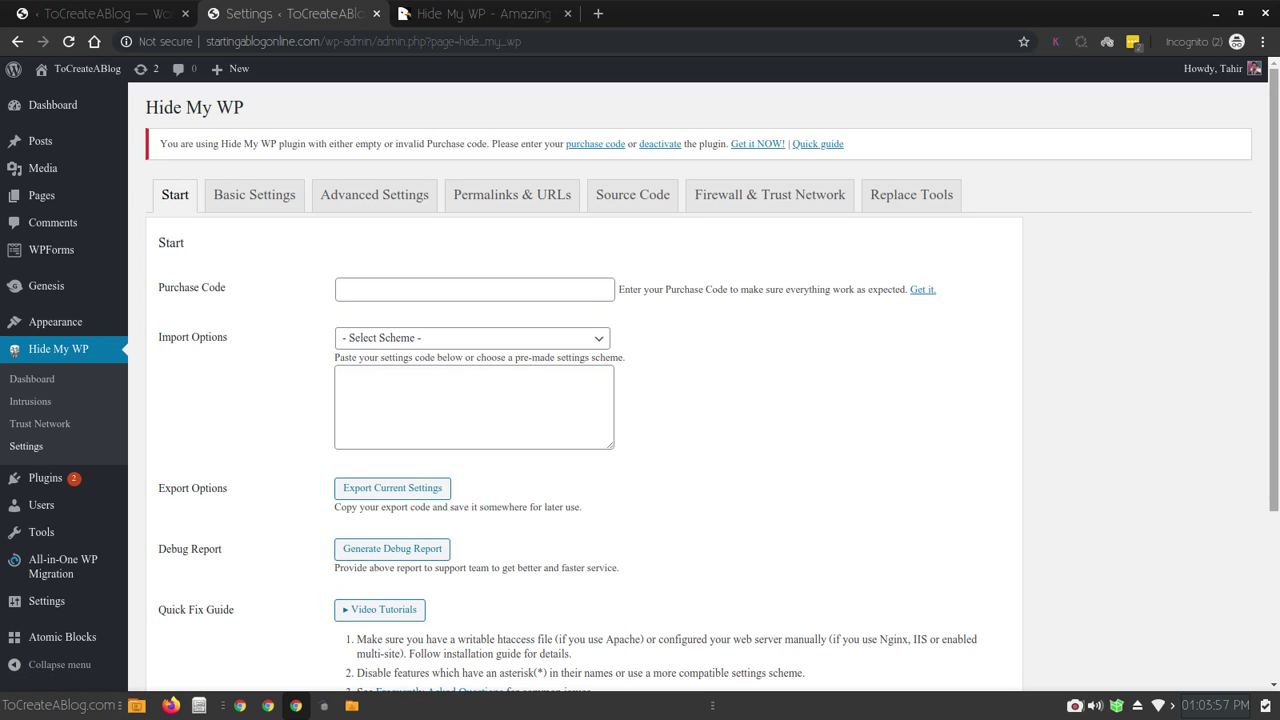
{"action": "scroll", "coordinate": [640, 380], "scroll_direction": "down", "scroll_amount": 1}
{"action": "scroll", "coordinate": [640, 380], "scroll_direction": "down", "scroll_amount": 3}
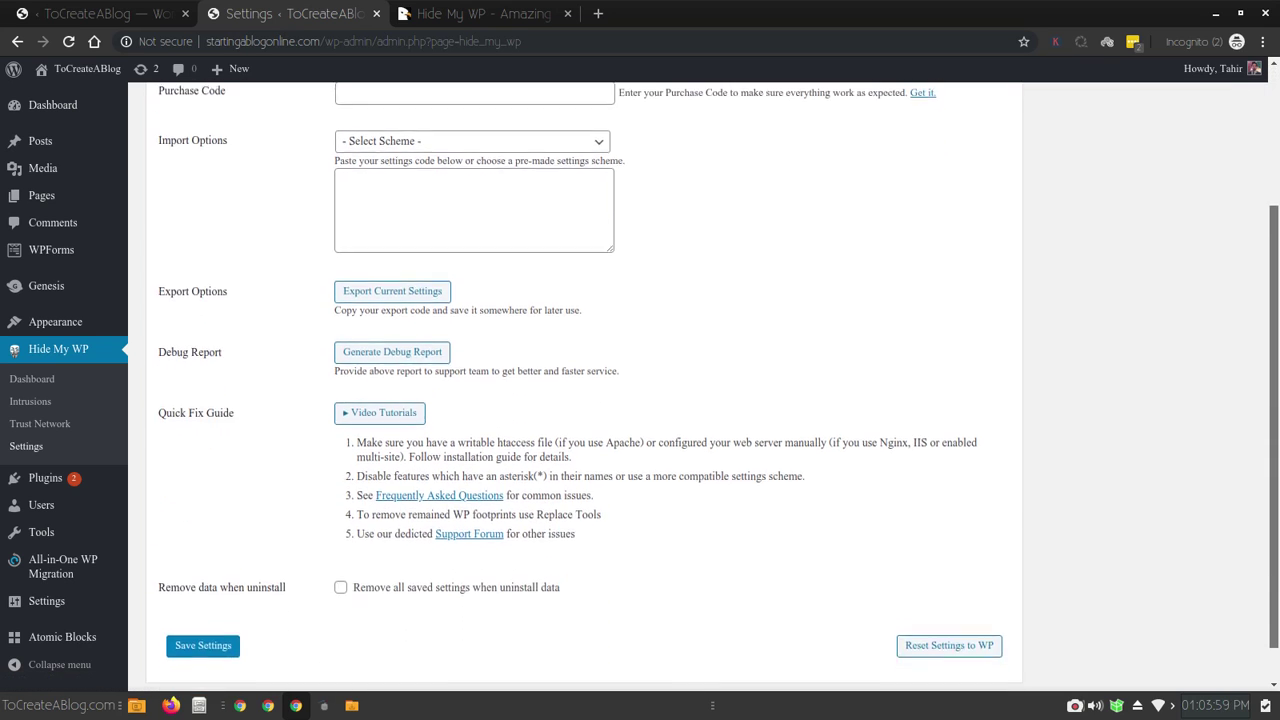
{"action": "scroll", "coordinate": [640, 380], "scroll_direction": "up", "scroll_amount": 4}
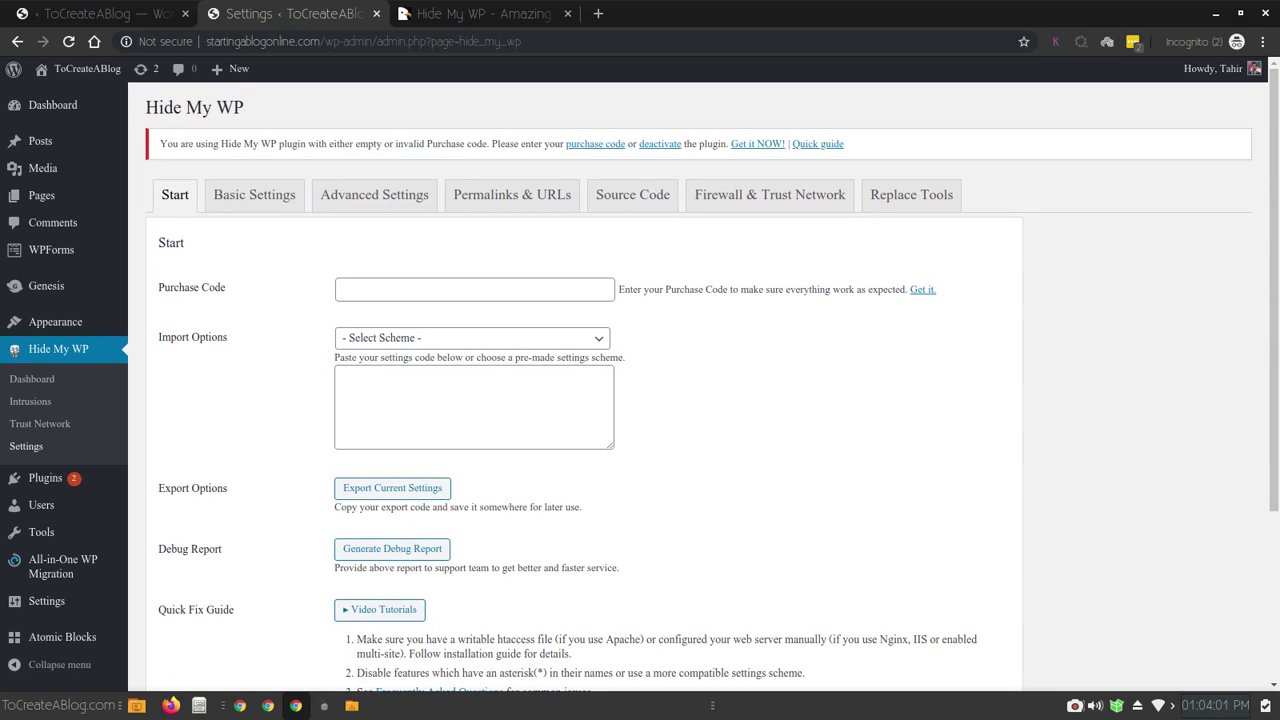
{"action": "left_click", "coordinate": [475, 289]}
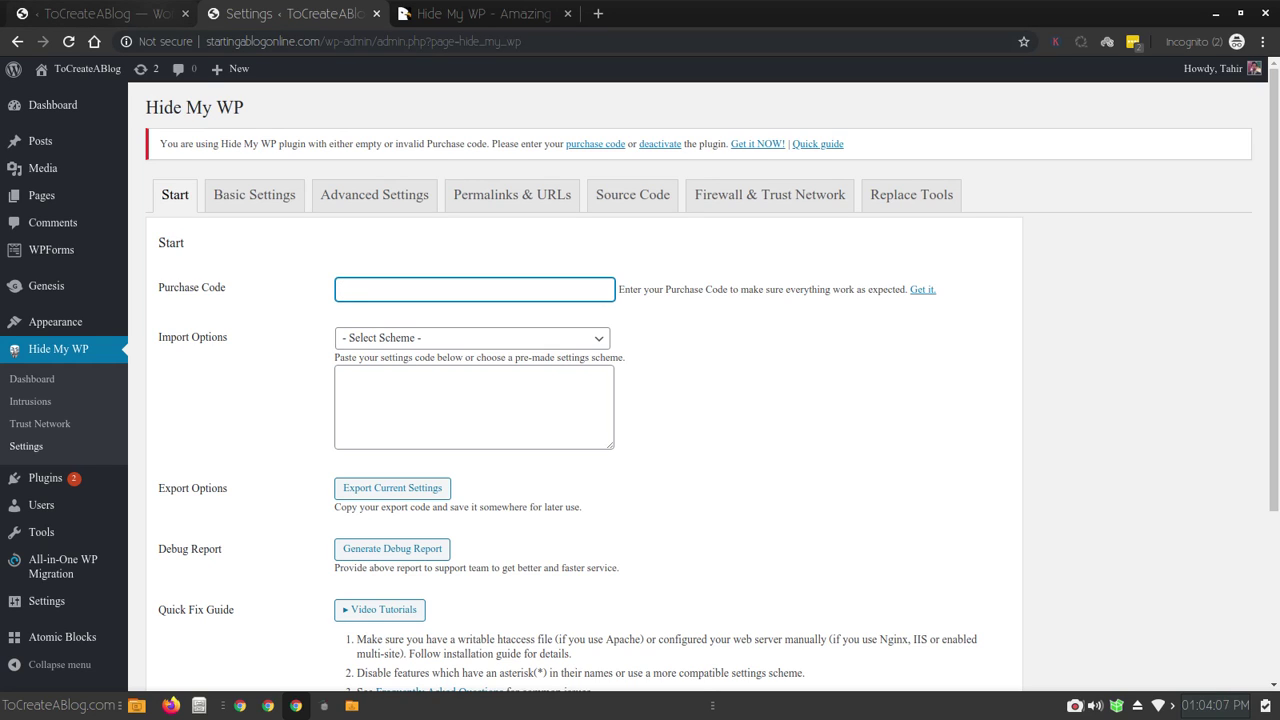
Review the Light, Medium and High Settings presets in the Hide My WP Setup Wizard
{"action": "left_click", "coordinate": [95, 13]}
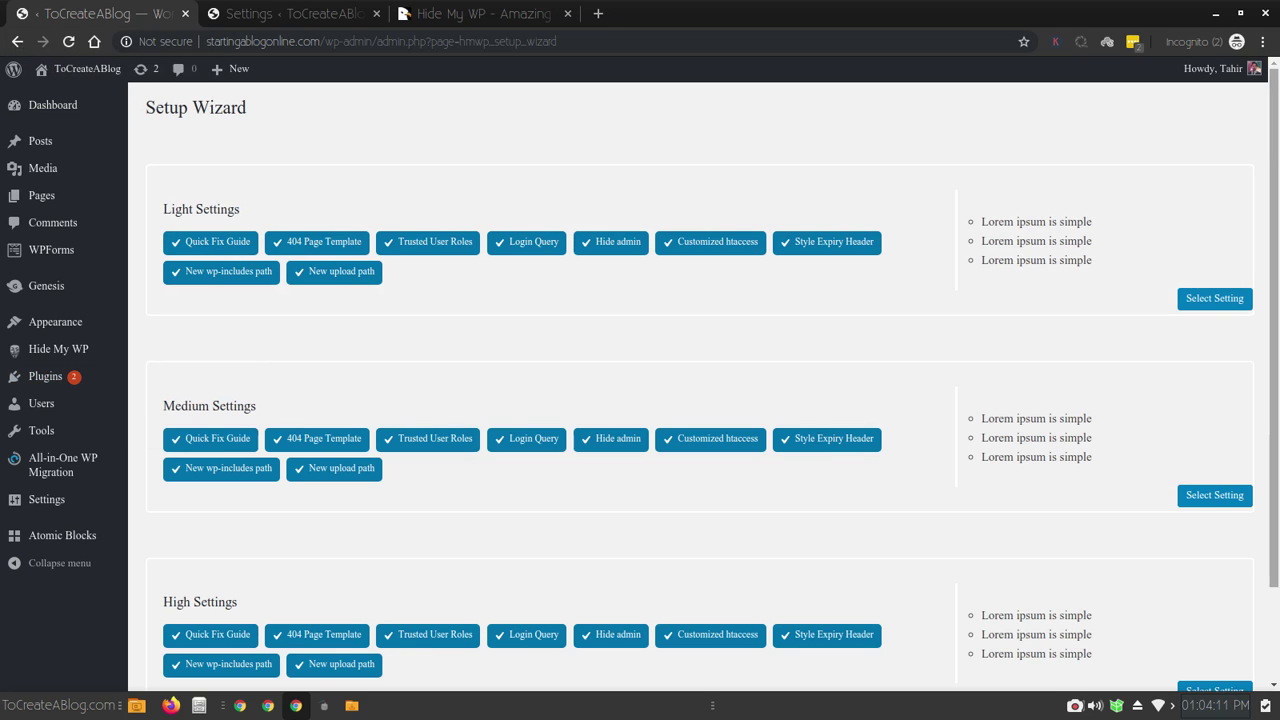
{"action": "scroll", "coordinate": [700, 400], "scroll_direction": "down", "scroll_amount": 2}
{"action": "scroll", "coordinate": [700, 400], "scroll_direction": "up", "scroll_amount": 2}
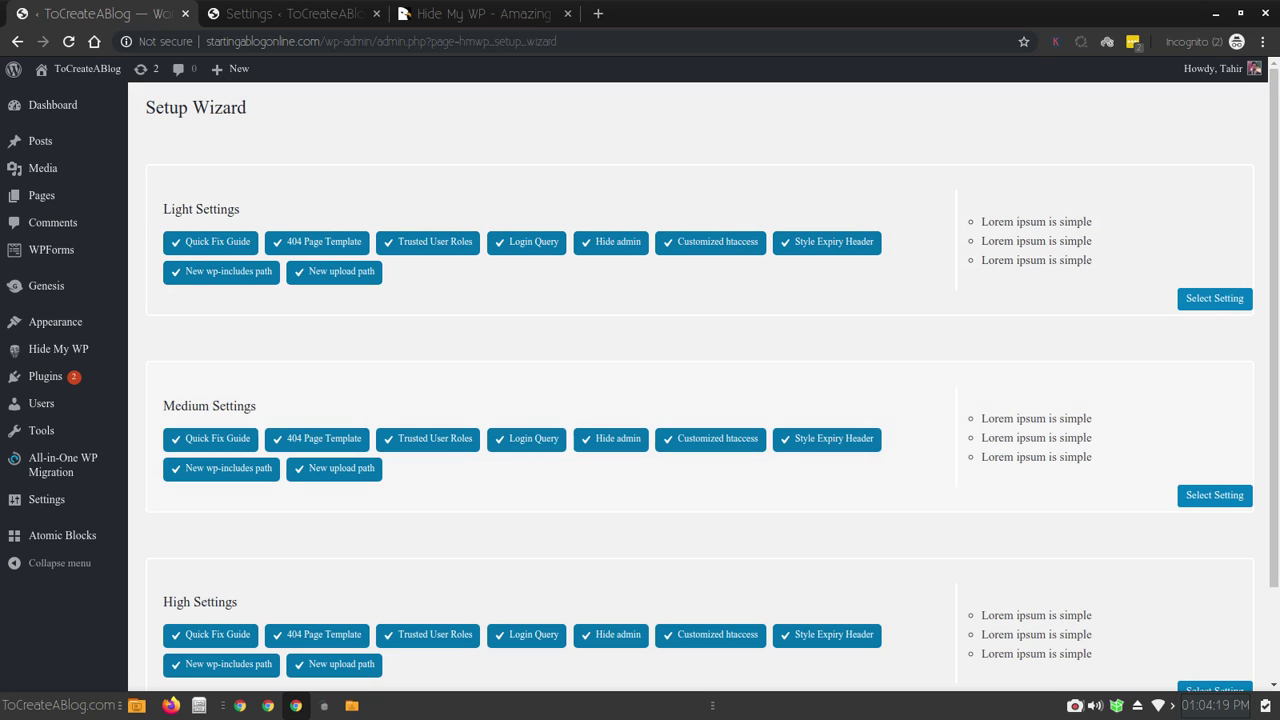
{"action": "scroll", "coordinate": [700, 390], "scroll_direction": "down", "scroll_amount": 1}
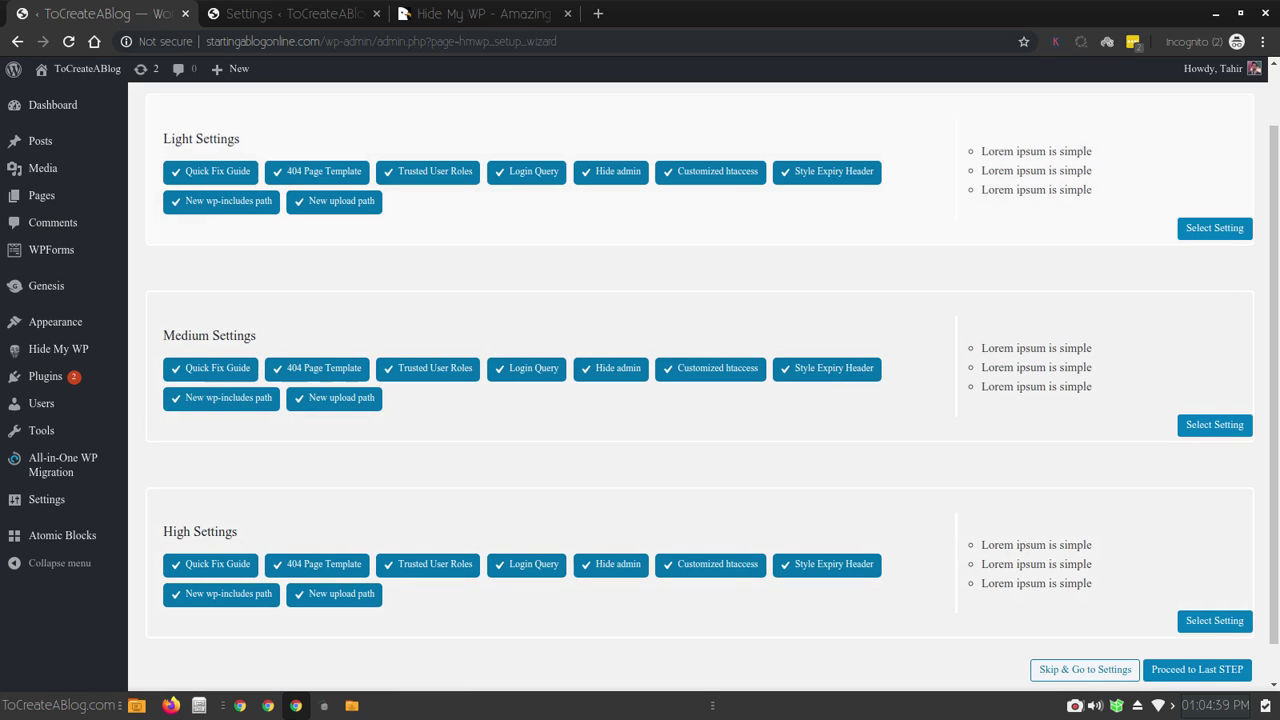
Examine the pre-made import schemes in the Hide My WP settings and compare them with the Setup Wizard presets
{"action": "left_click", "coordinate": [290, 14]}
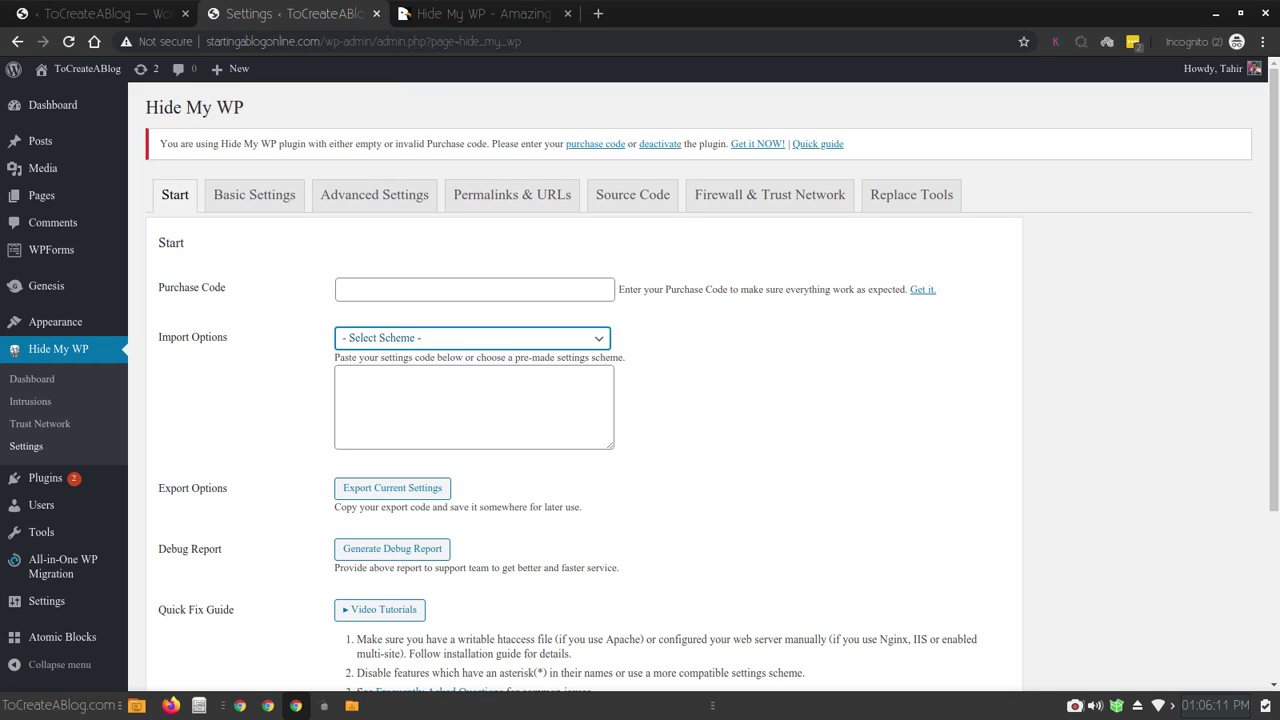
{"action": "left_click", "coordinate": [474, 289]}
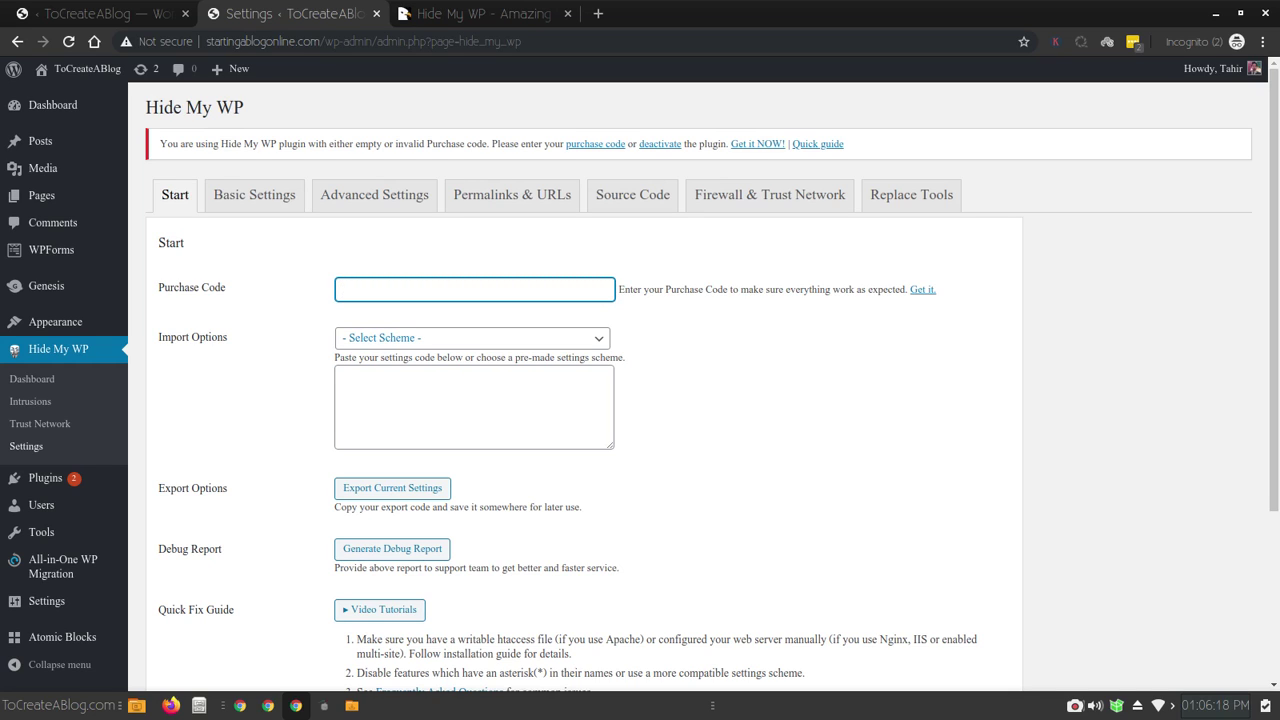
{"action": "left_click", "coordinate": [471, 338]}
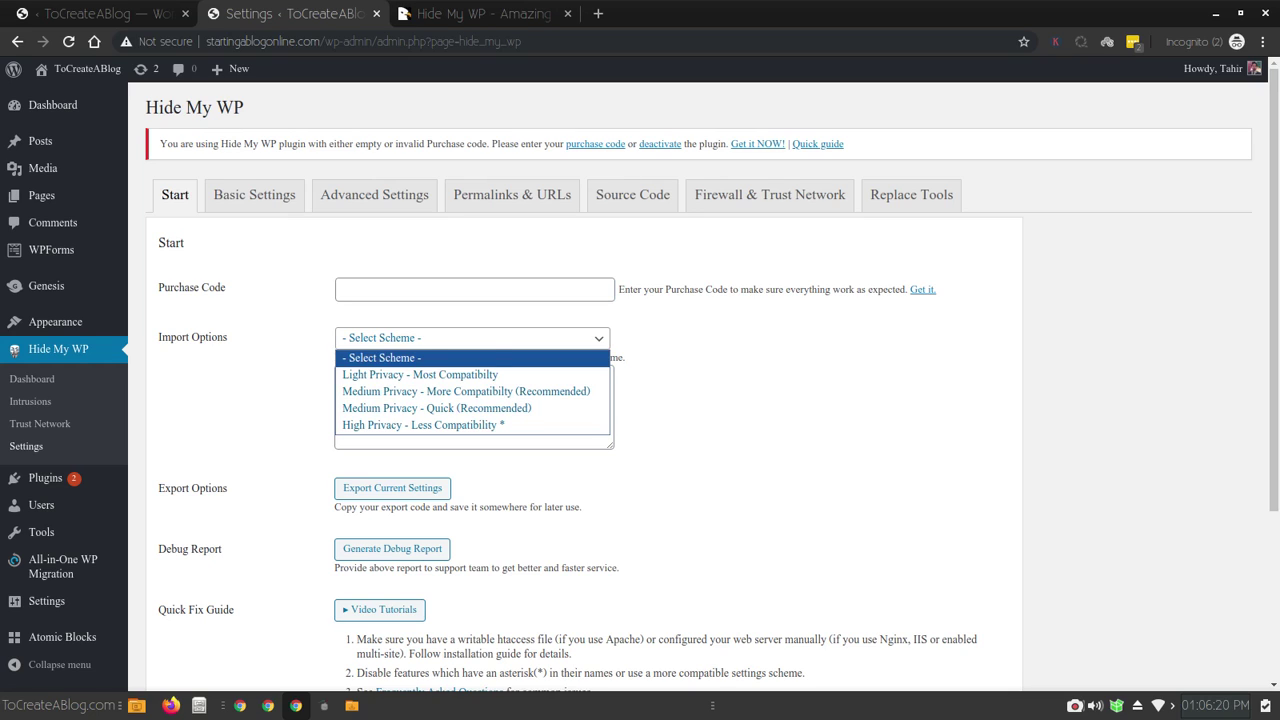
{"action": "key", "text": "Down"}
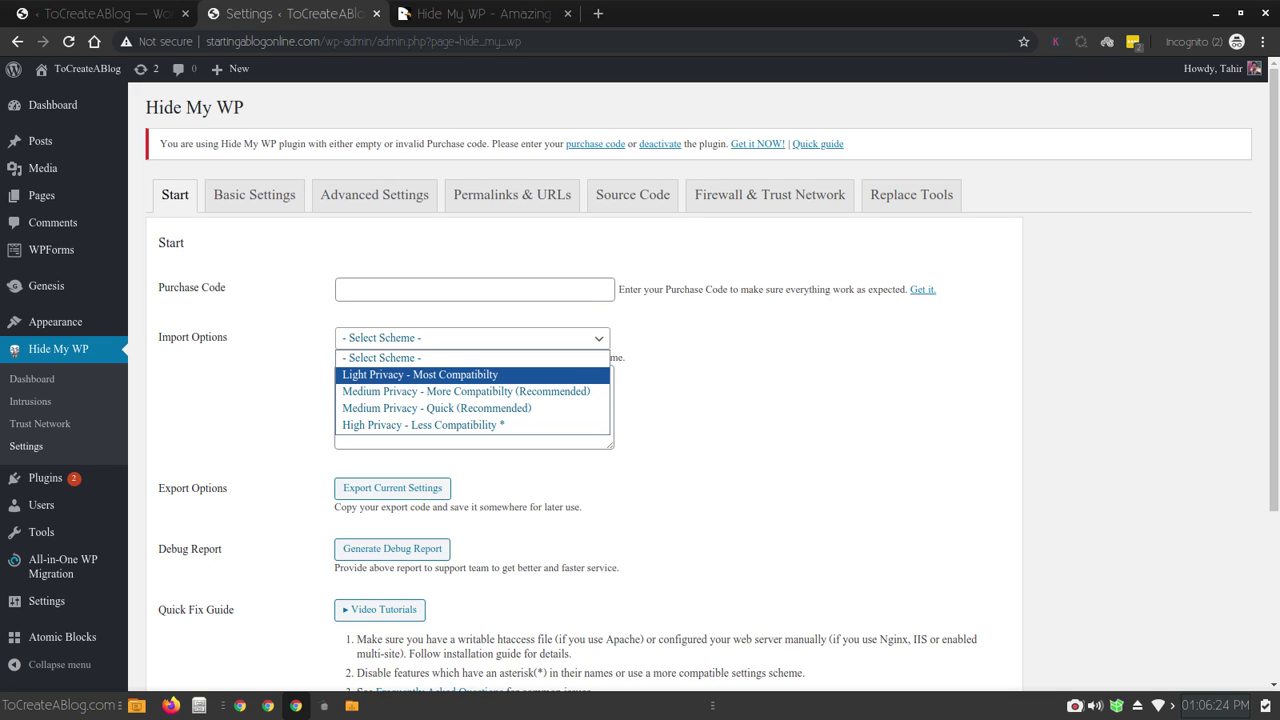
{"action": "key", "text": "Down"}
{"action": "key", "text": "Down"}
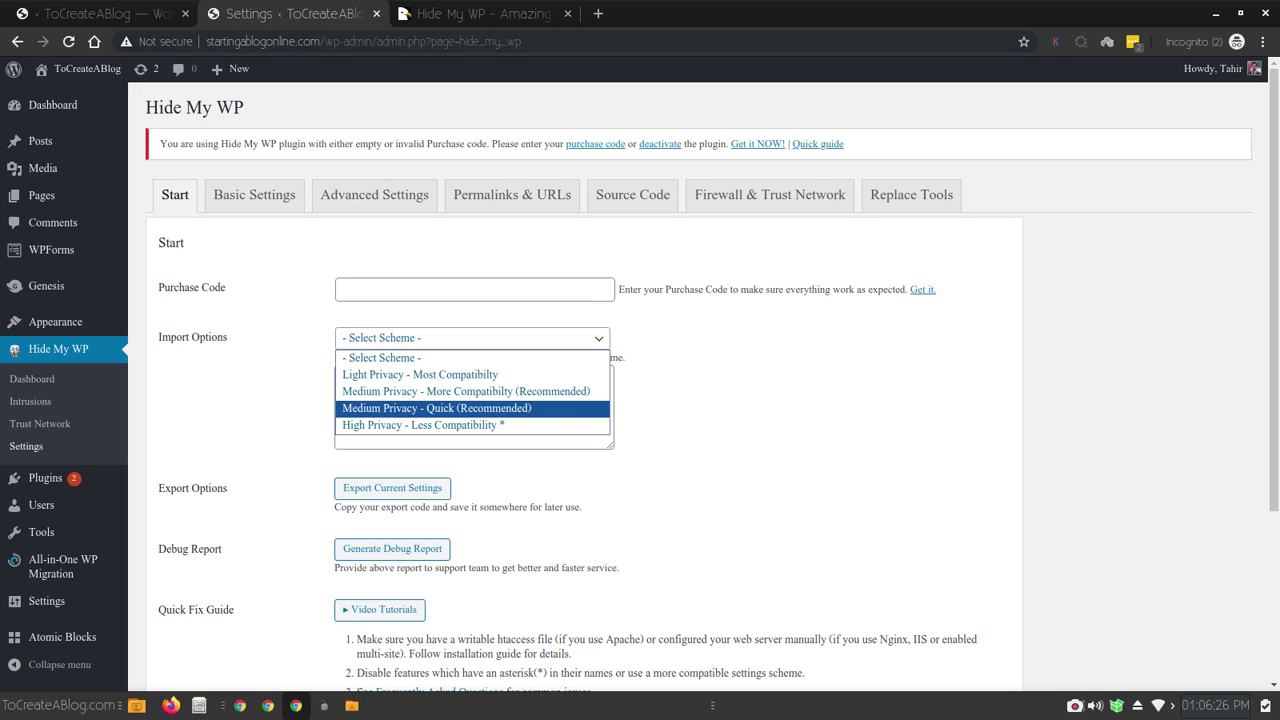
{"action": "key", "text": "Up"}
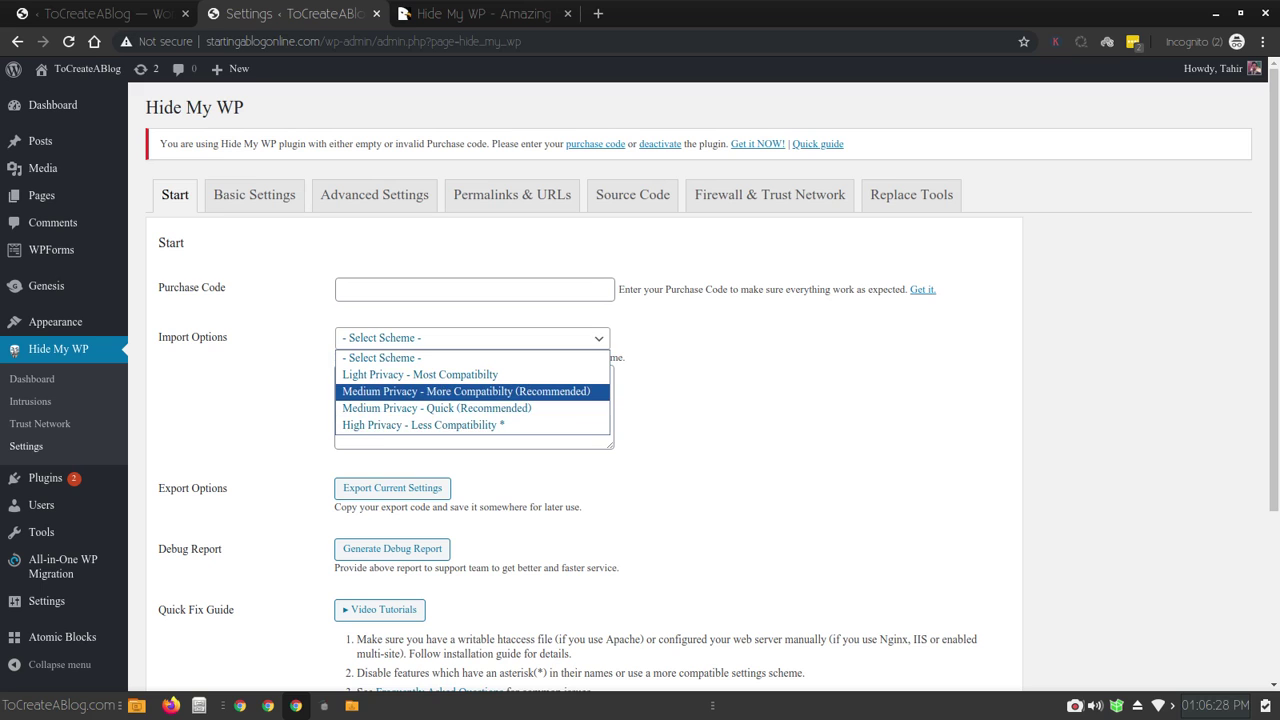
{"action": "key", "text": "Escape"}
{"action": "key", "text": "ctrl+shift+Tab"}
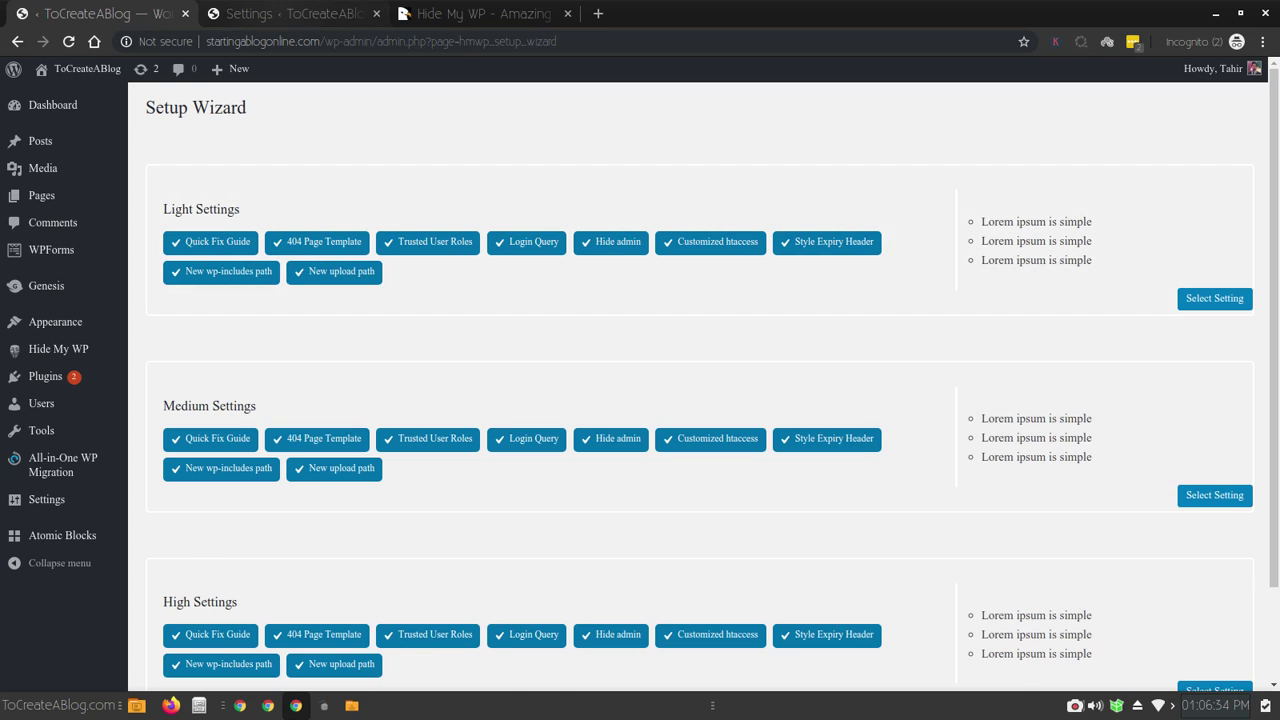
{"action": "key", "text": "ctrl+Tab"}
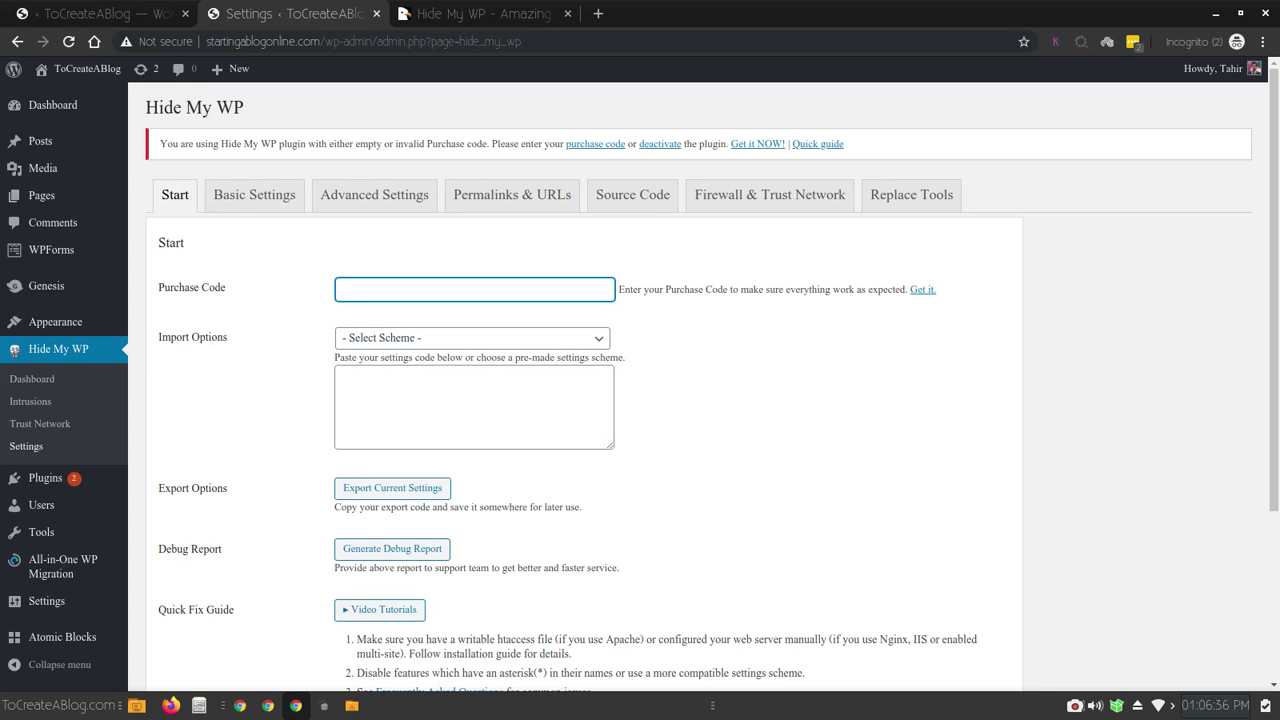
Choose the import scheme "Medium Privacy - More Compatibilty (Recommended)" and accept replacing the current settings
{"action": "key", "text": "Tab"}
{"action": "key", "text": "alt+Down"}
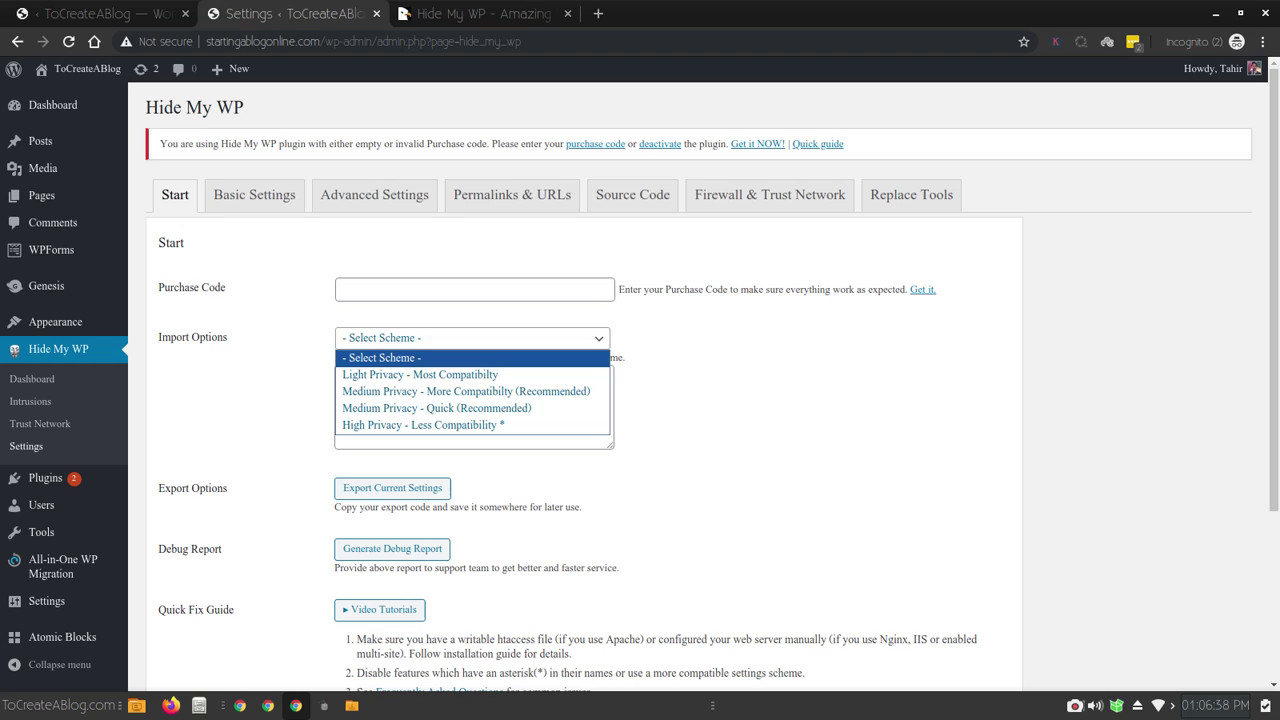
{"action": "key", "text": "Down"}
{"action": "key", "text": "Down"}
{"action": "key", "text": "Down"}
{"action": "key", "text": "Down"}
{"action": "key", "text": "Up"}
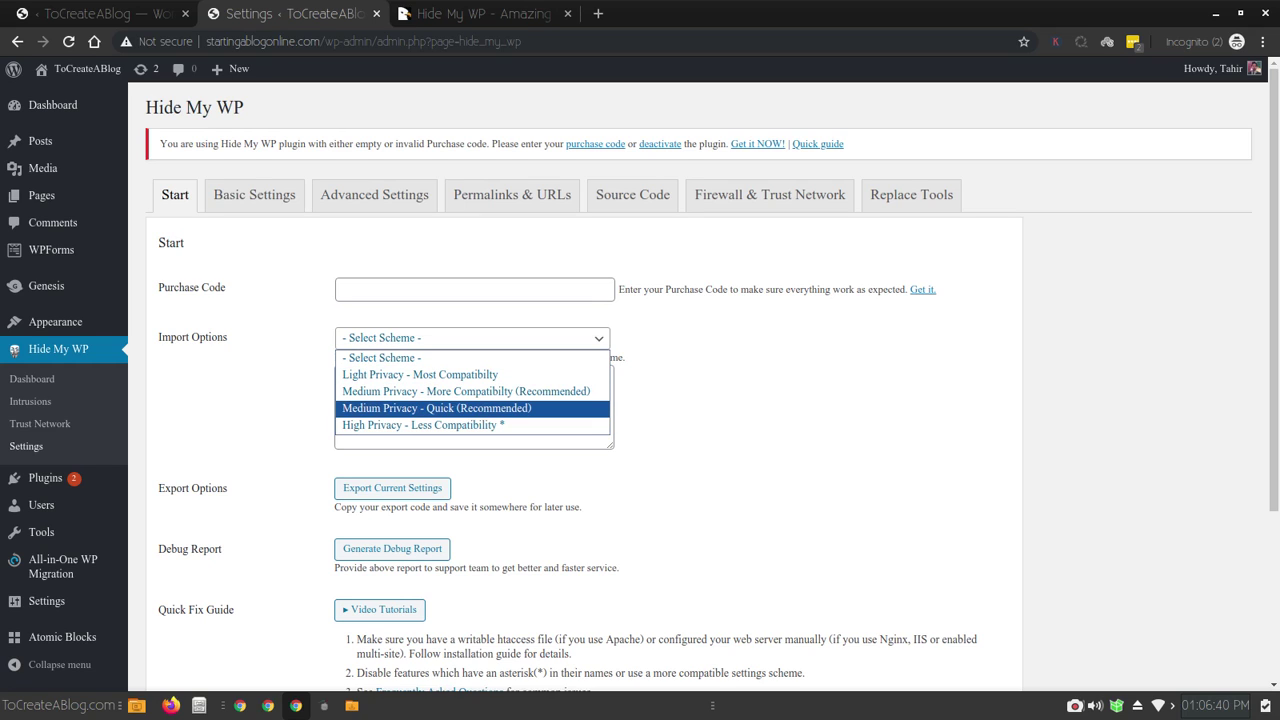
{"action": "key", "text": "Up"}
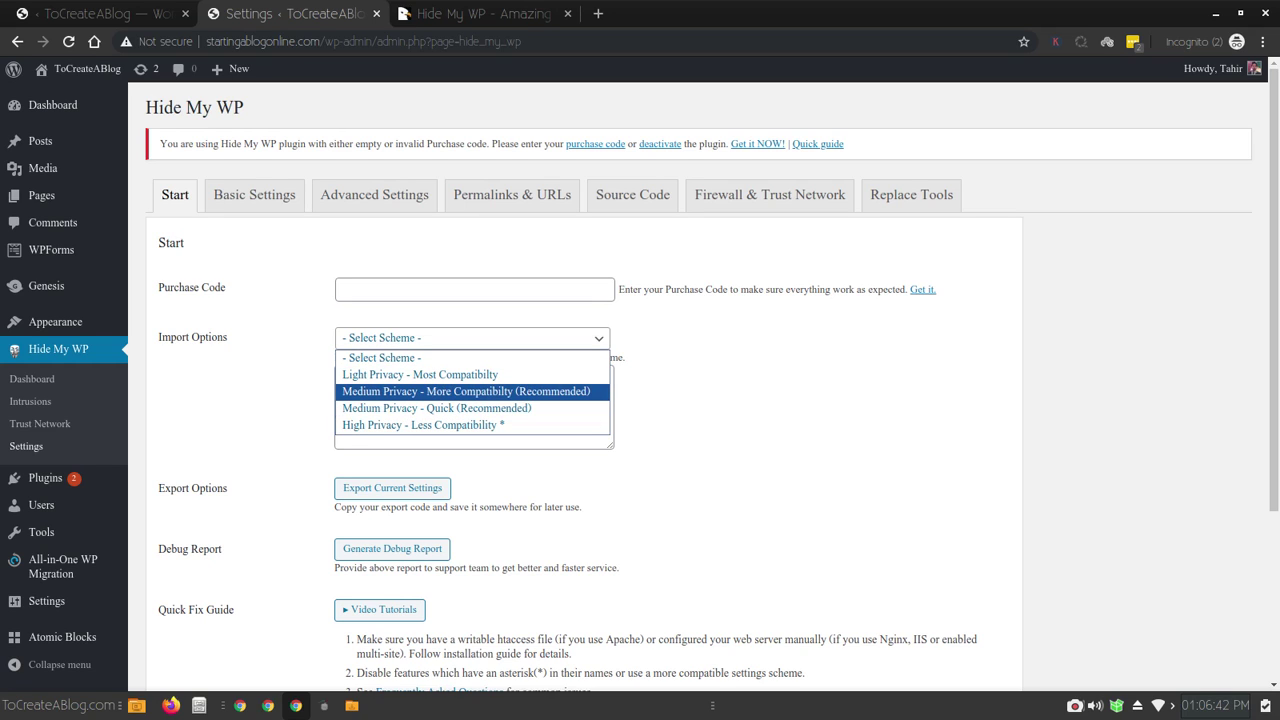
{"action": "key", "text": "Return"}
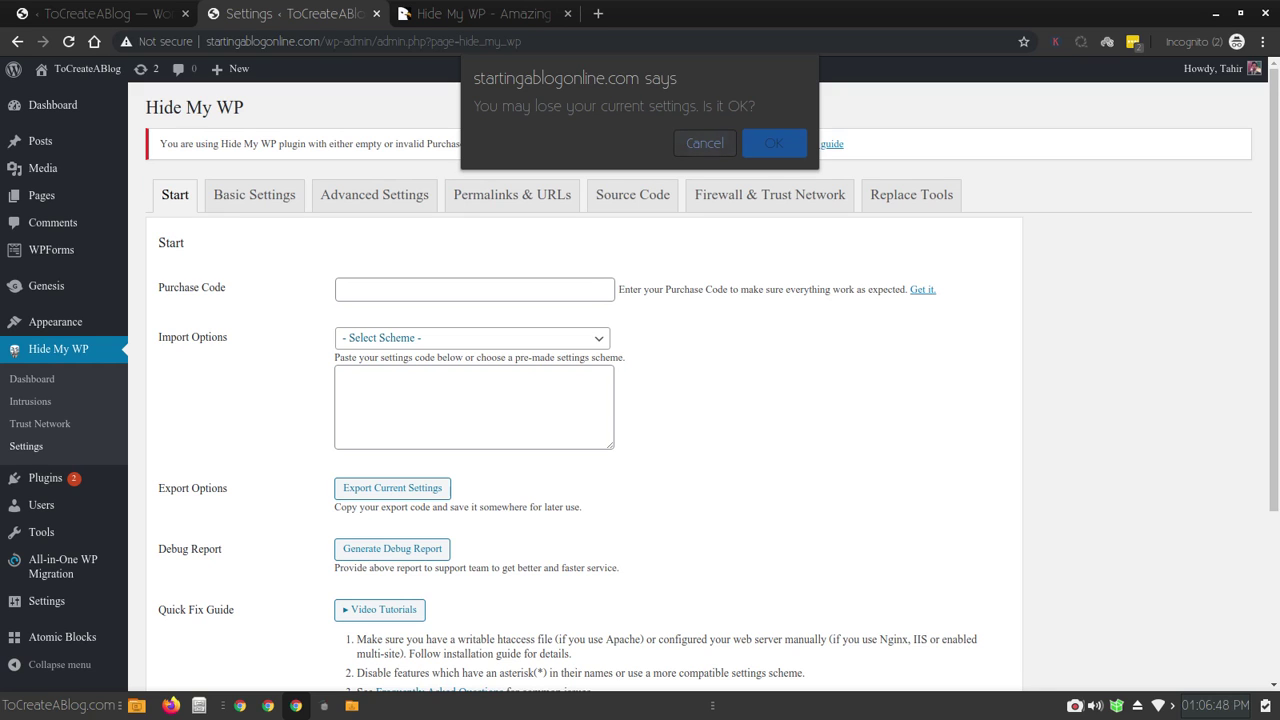
{"action": "key", "text": "Return"}
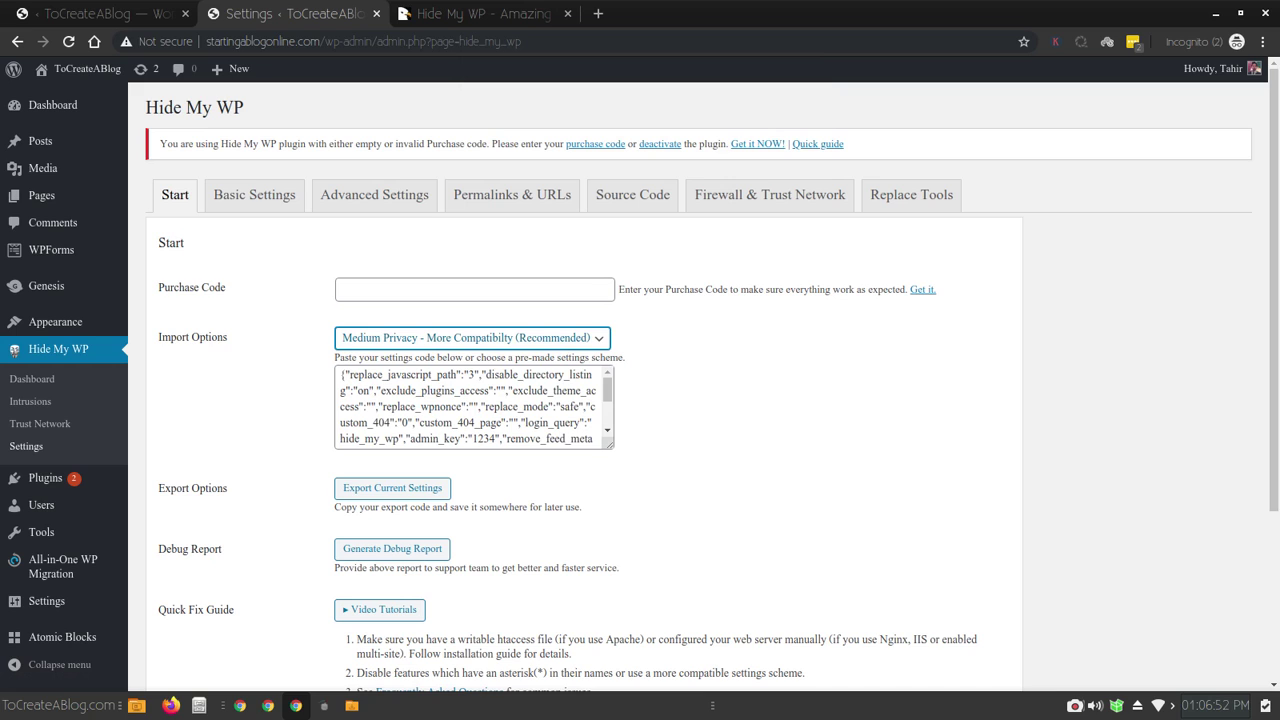
Enter the plugin's purchase code and save the settings to import the chosen scheme
{"action": "left_click", "coordinate": [345, 289]}
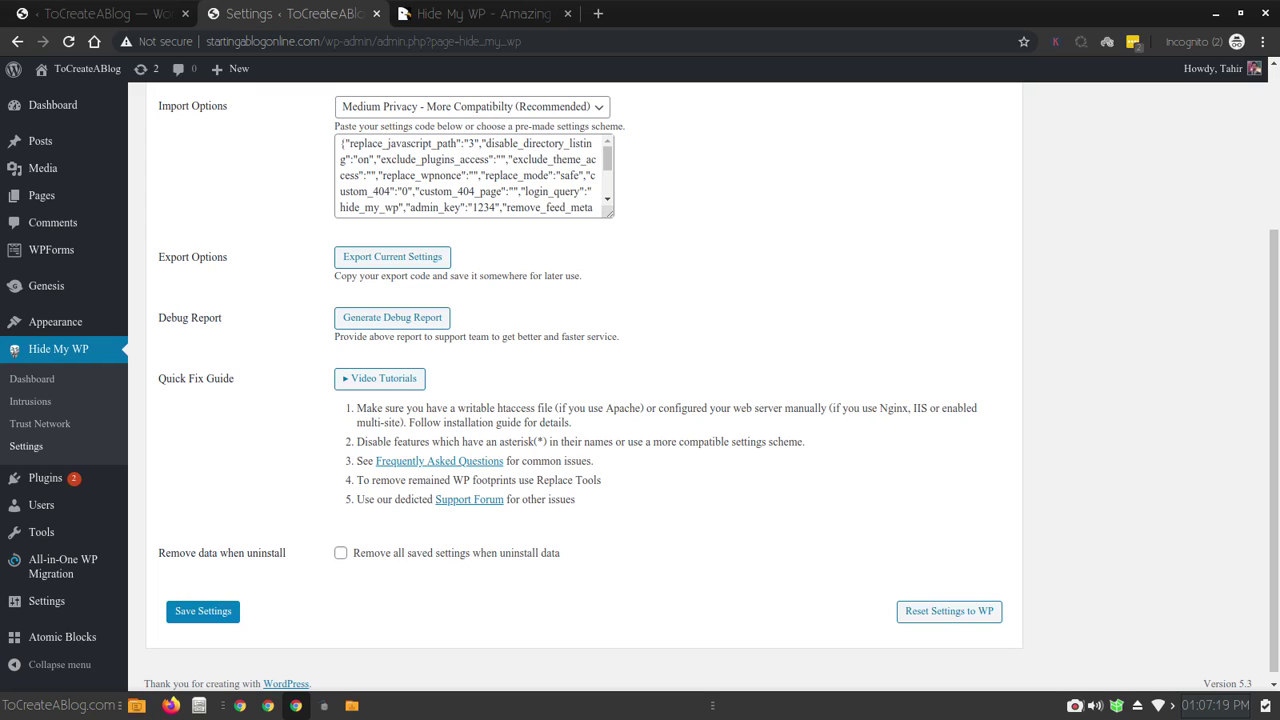
{"action": "left_click", "coordinate": [226, 611]}
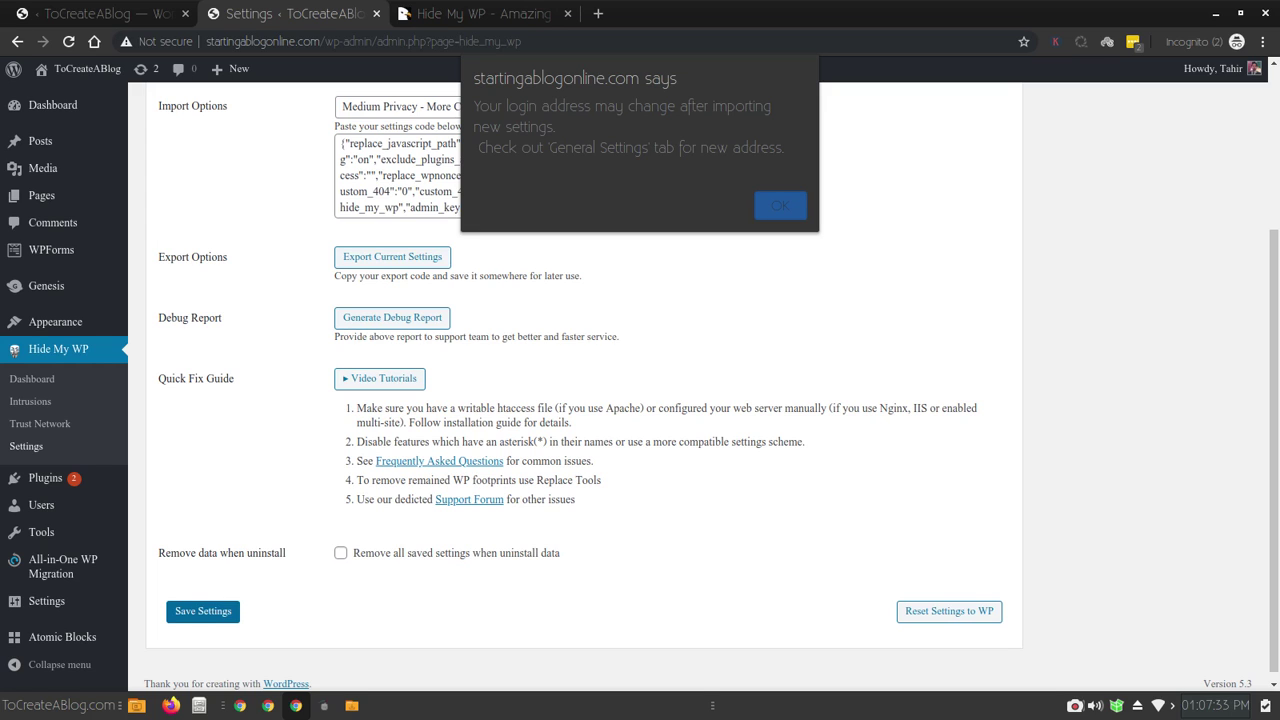
{"action": "key", "text": "Return"}
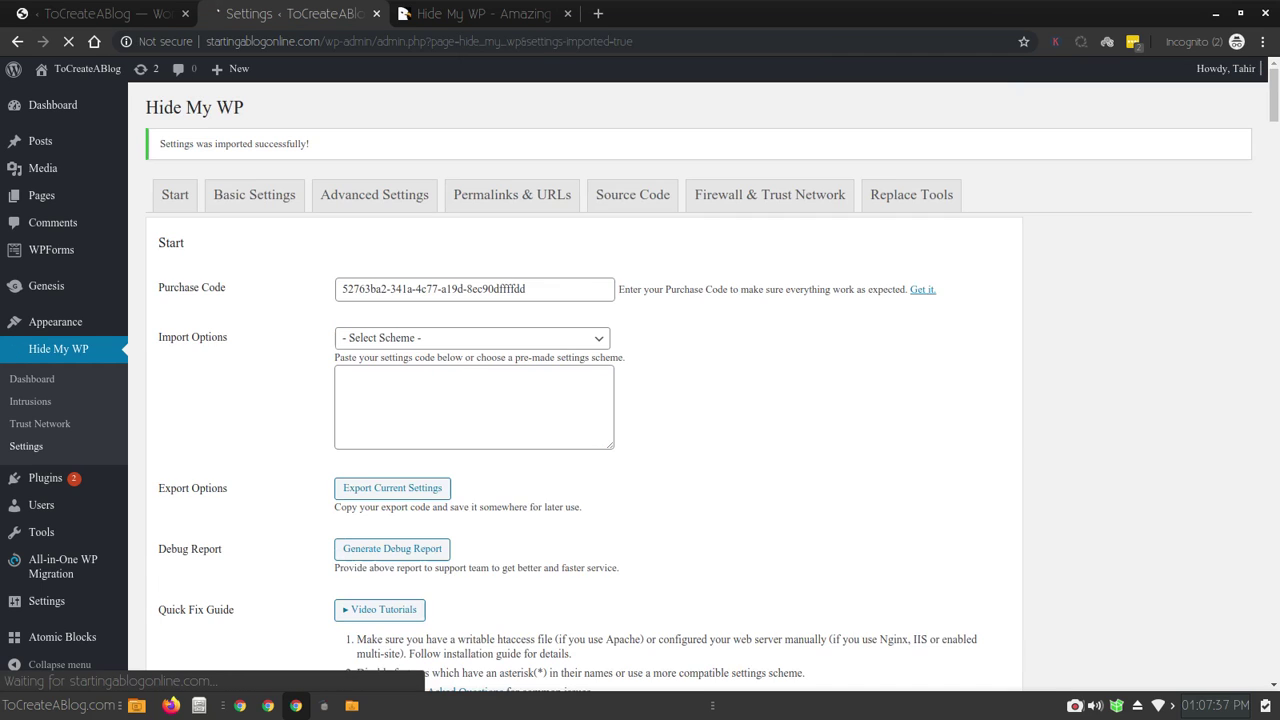
Open the WordPress General Settings page in a new browser tab
{"action": "scroll", "coordinate": [46, 601], "scroll_direction": "down", "scroll_amount": 3}
{"action": "mouse_move", "coordinate": [46, 601]}
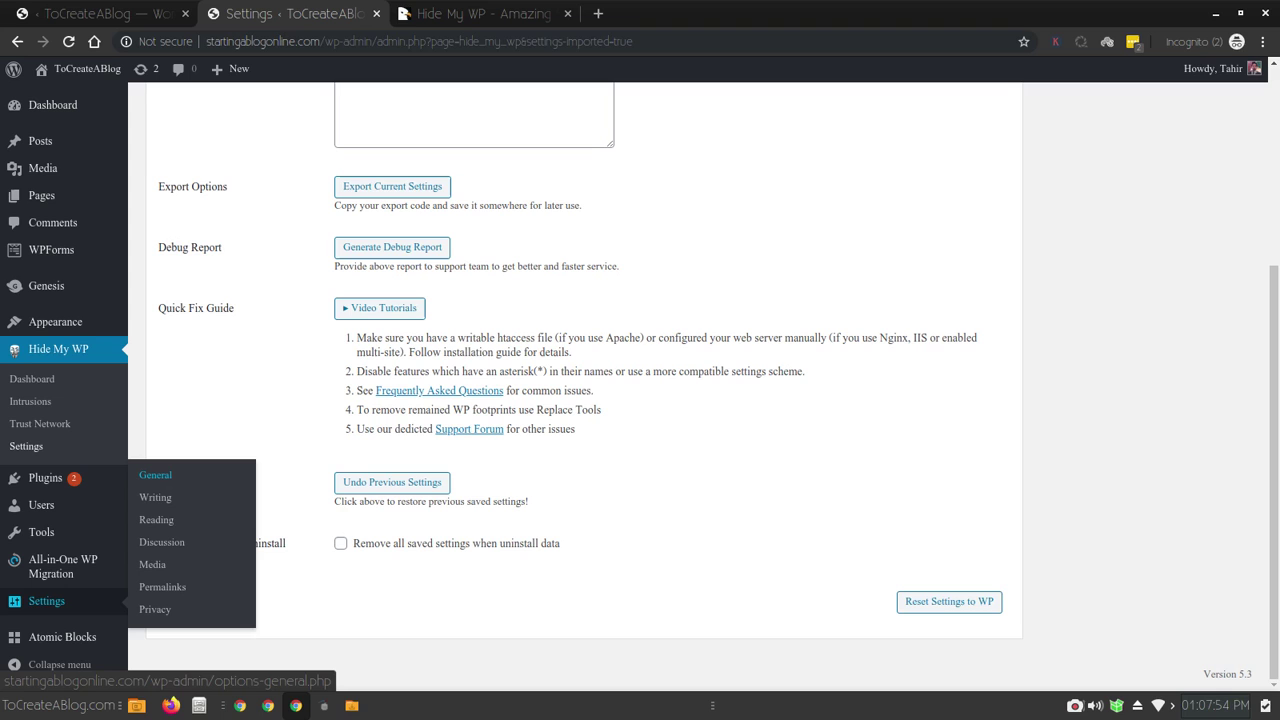
{"action": "right_click", "coordinate": [186, 474]}
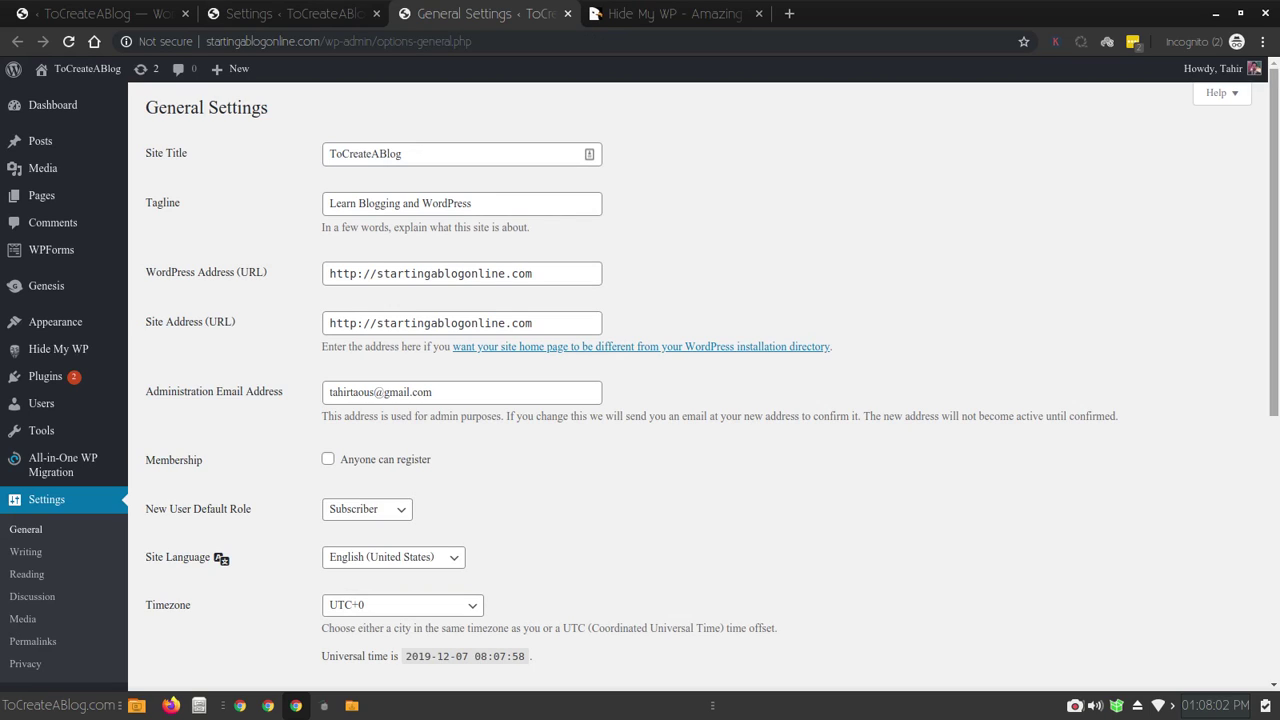
Review the site's options on the WordPress General Settings page
{"action": "scroll", "coordinate": [700, 380], "scroll_direction": "down", "scroll_amount": 5}
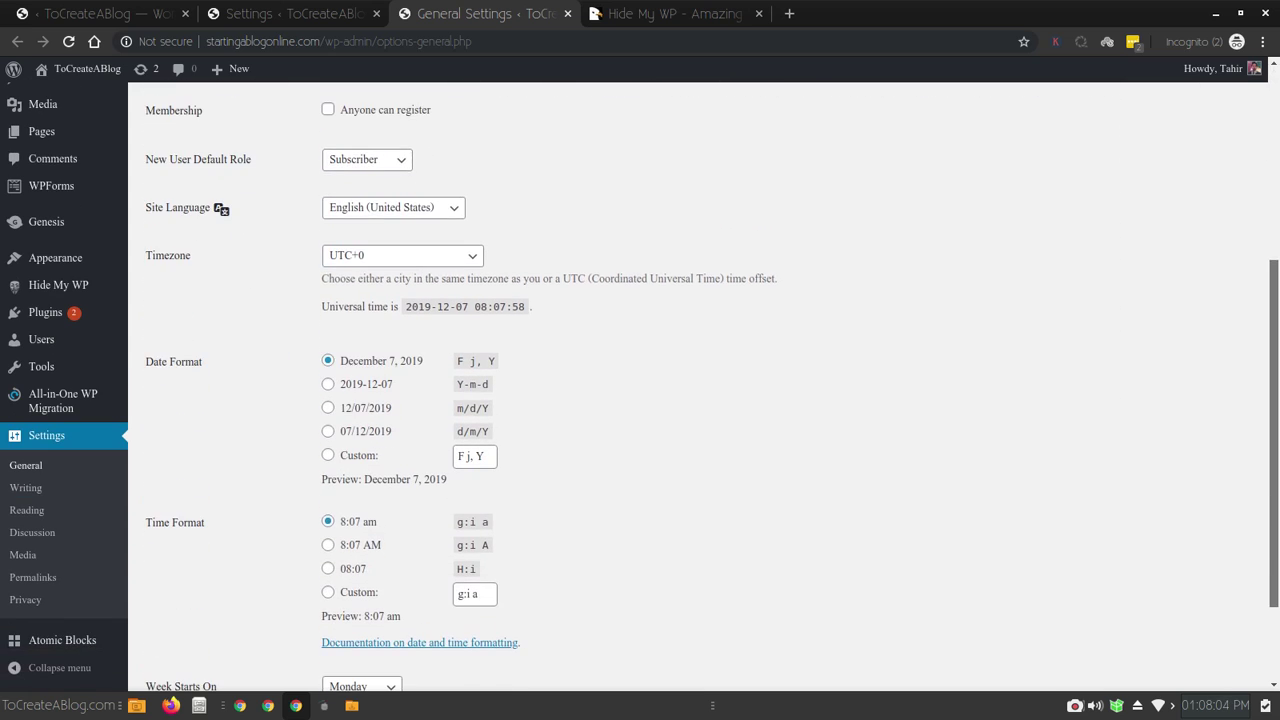
{"action": "scroll", "coordinate": [700, 380], "scroll_direction": "down", "scroll_amount": 1}
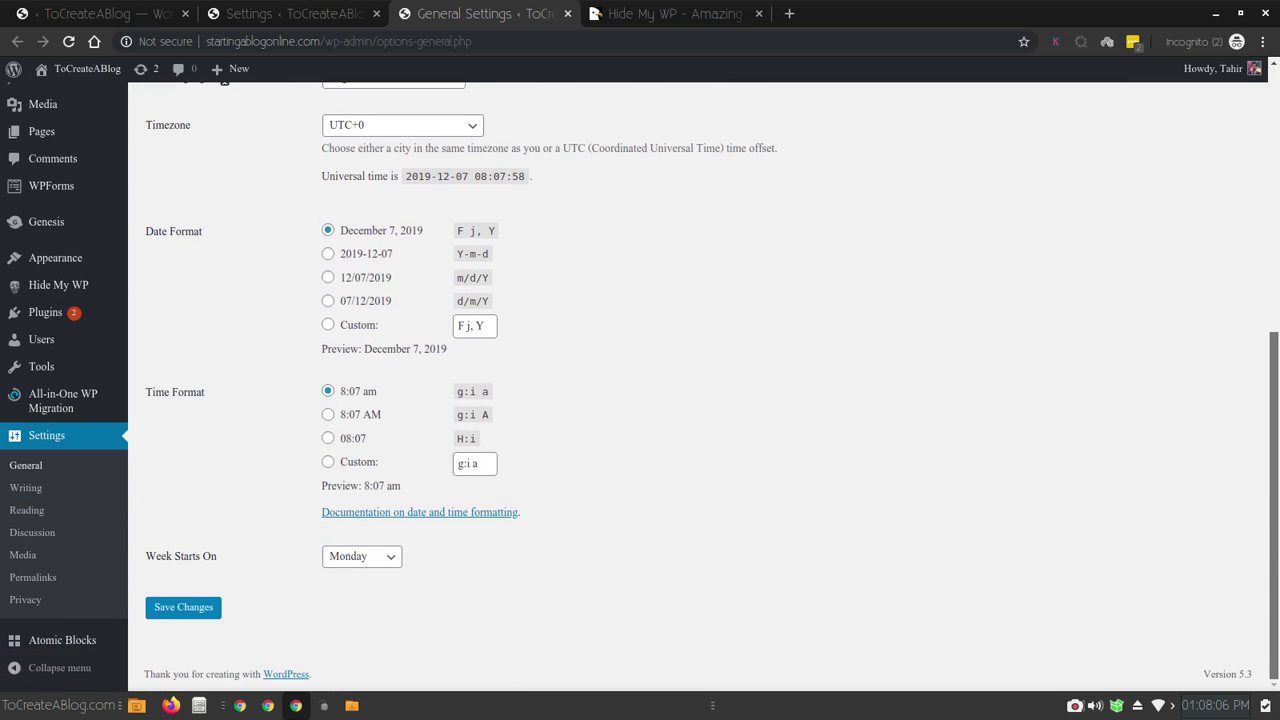
{"action": "scroll", "coordinate": [700, 380], "scroll_direction": "up", "scroll_amount": 4}
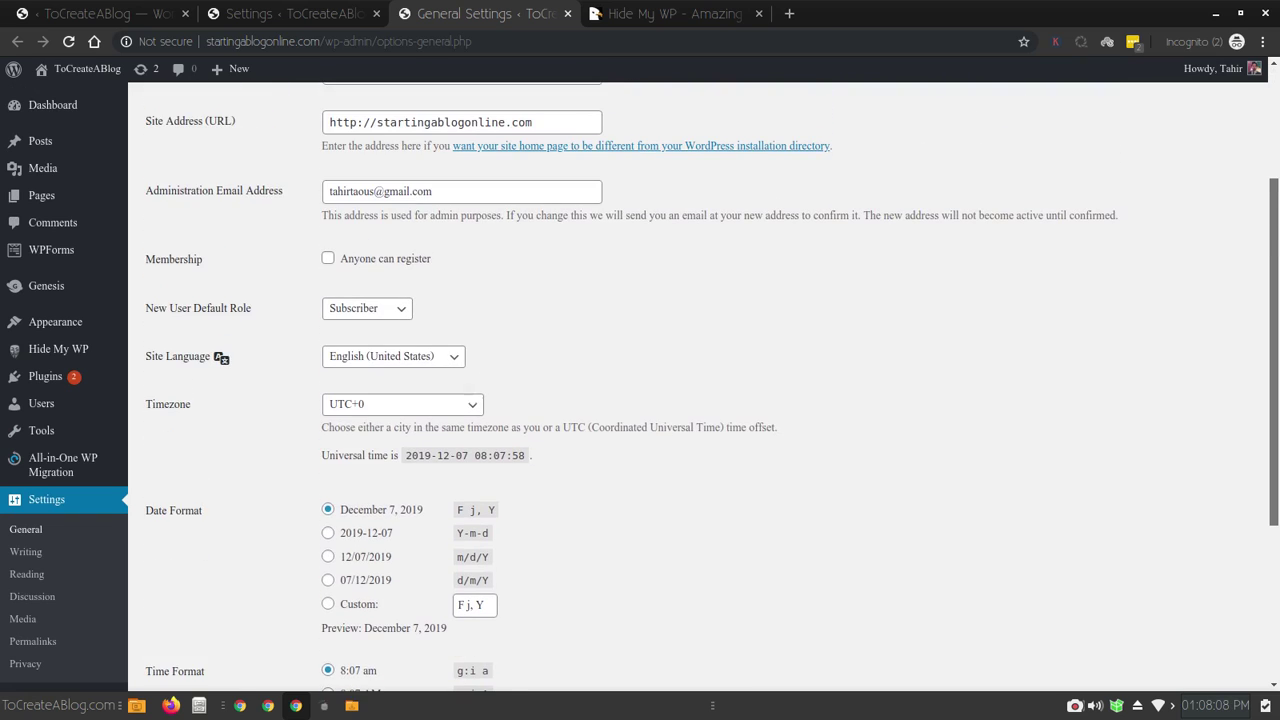
{"action": "scroll", "coordinate": [700, 380], "scroll_direction": "up", "scroll_amount": 1}
{"action": "scroll", "coordinate": [700, 380], "scroll_direction": "up", "scroll_amount": 1}
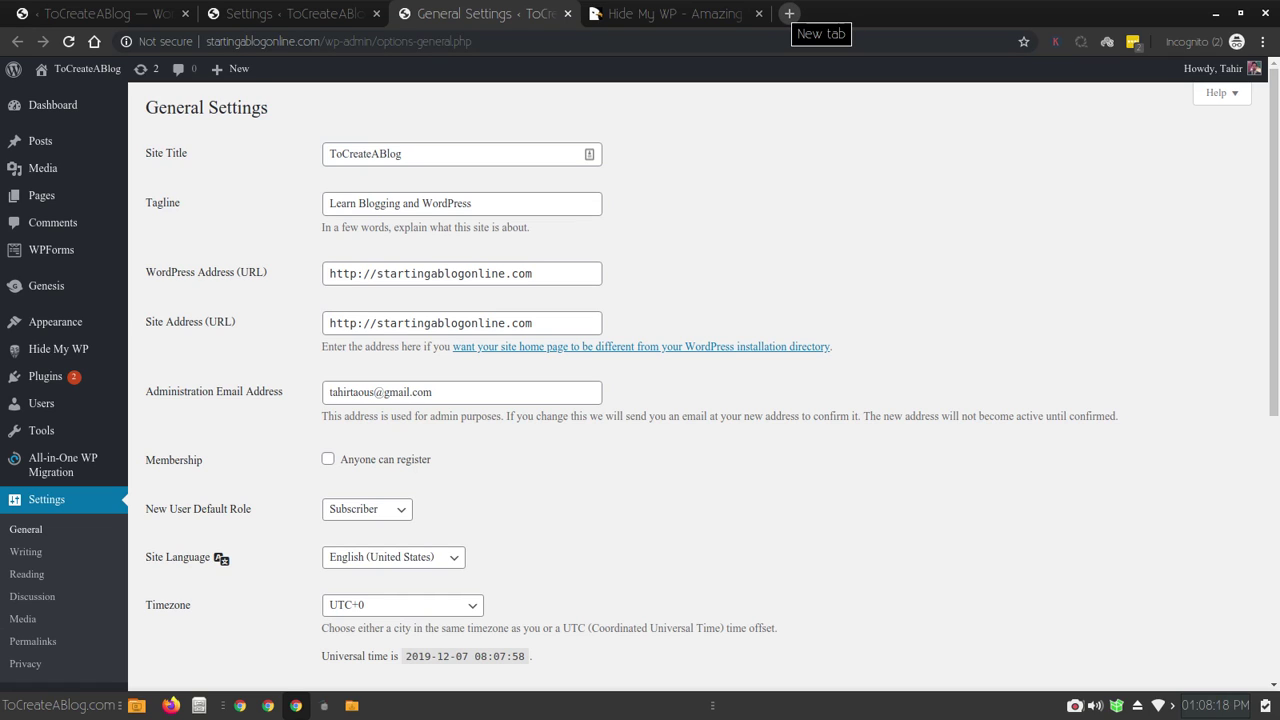
Load startingablogonline.com/wp-admin/ in a new browser tab and open the Hide My WP Dashboard
{"action": "left_click", "coordinate": [789, 13]}
{"action": "type", "text": "startingablogonline.com/wp-admin/"}
{"action": "key", "text": "Return"}
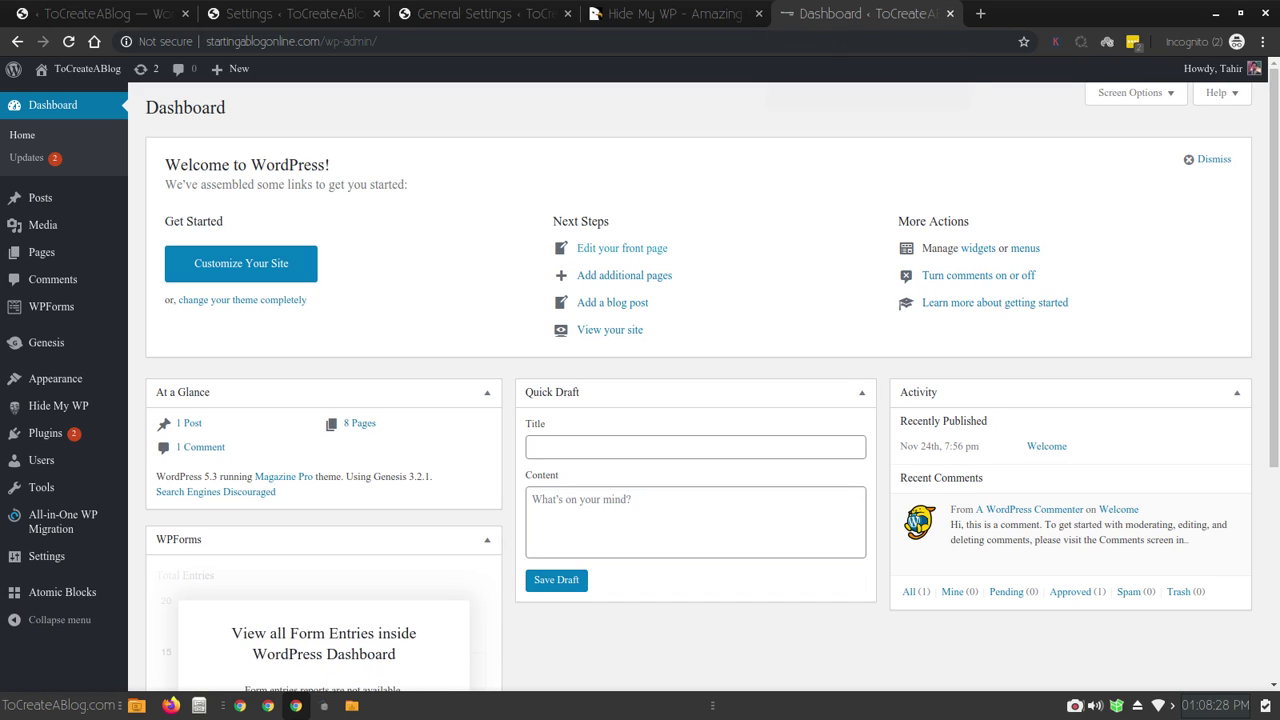
{"action": "mouse_move", "coordinate": [60, 521]}
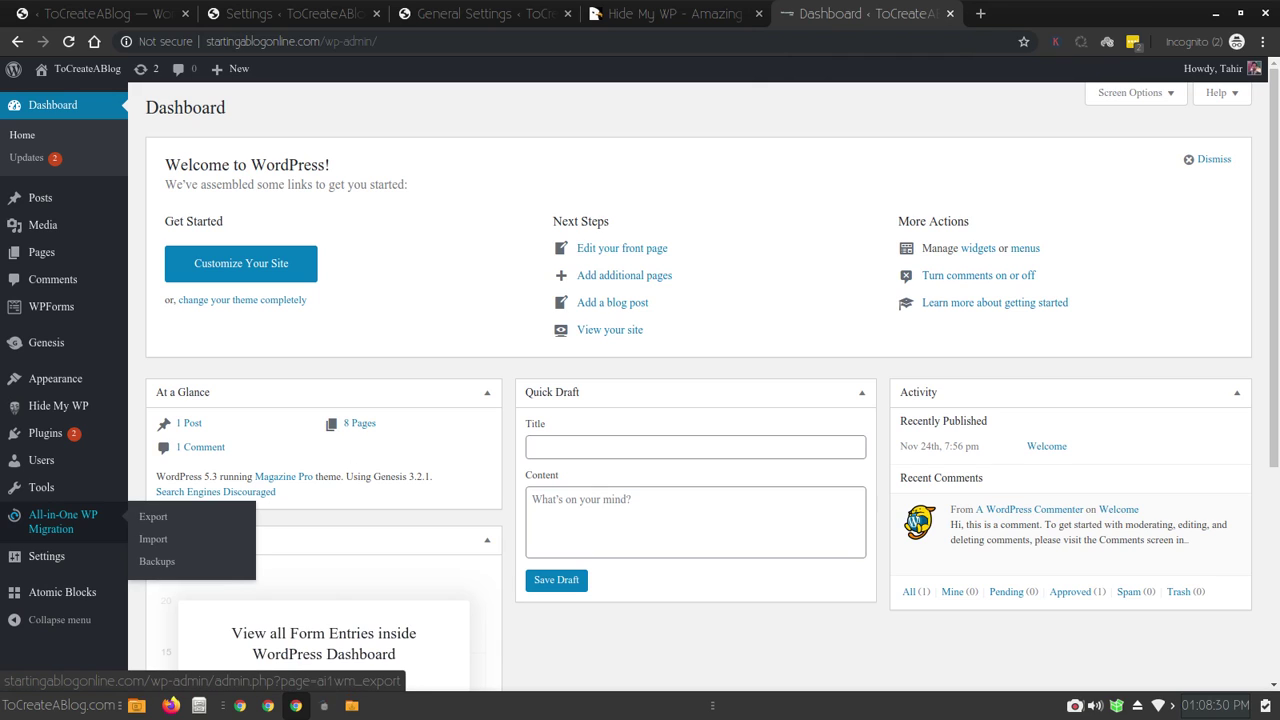
{"action": "mouse_move", "coordinate": [58, 406]}
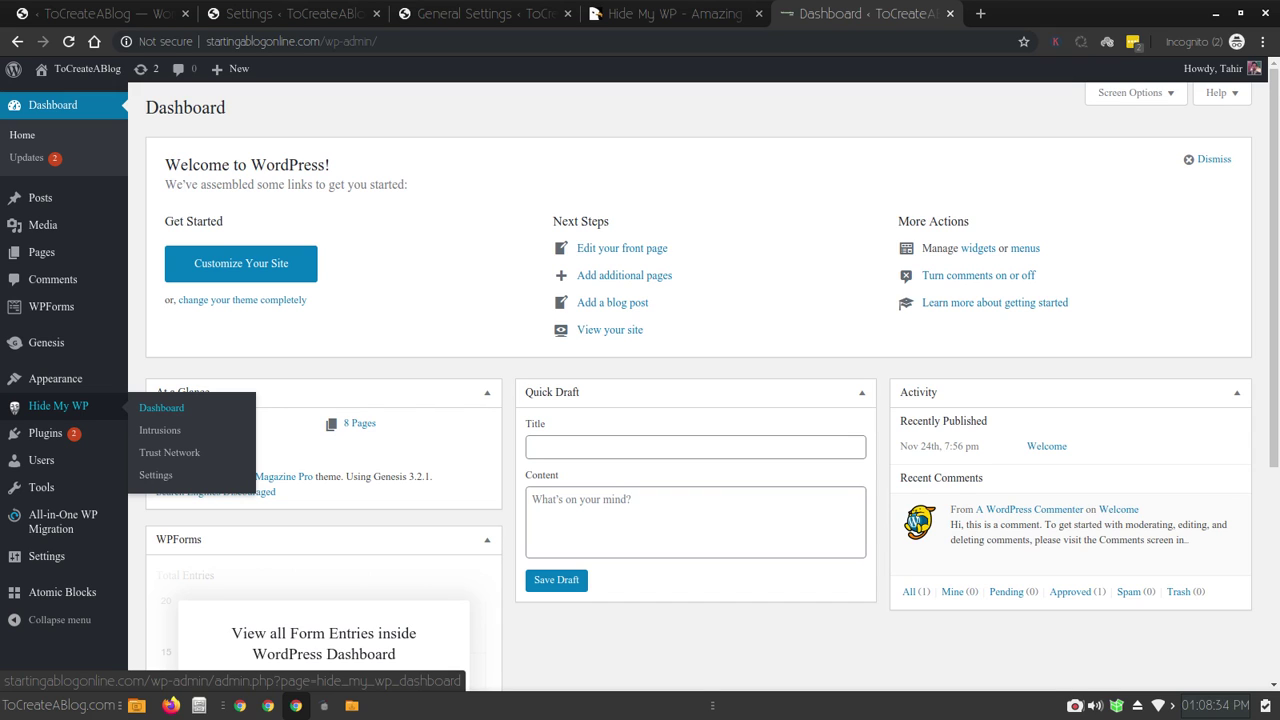
{"action": "left_click", "coordinate": [160, 408]}
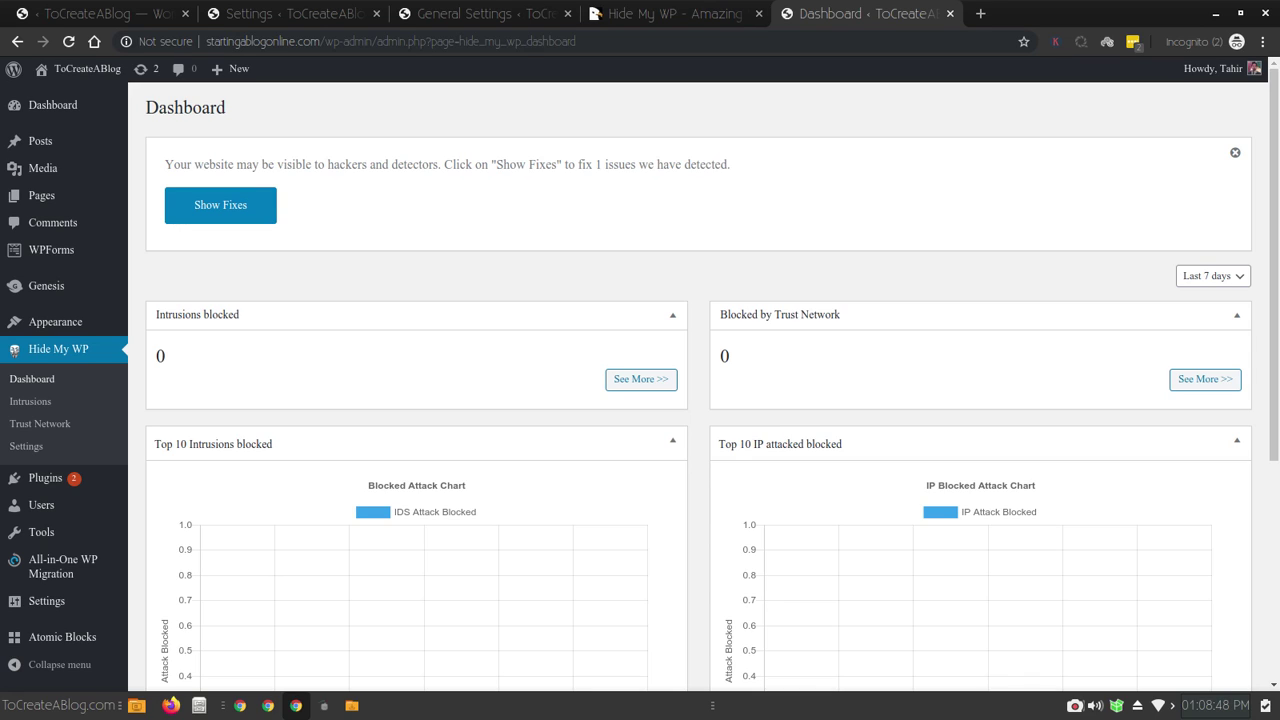
Show the suggested fixes on the Hide My WP Dashboard and review its blocked-attack charts and tables
{"action": "left_click", "coordinate": [220, 205]}
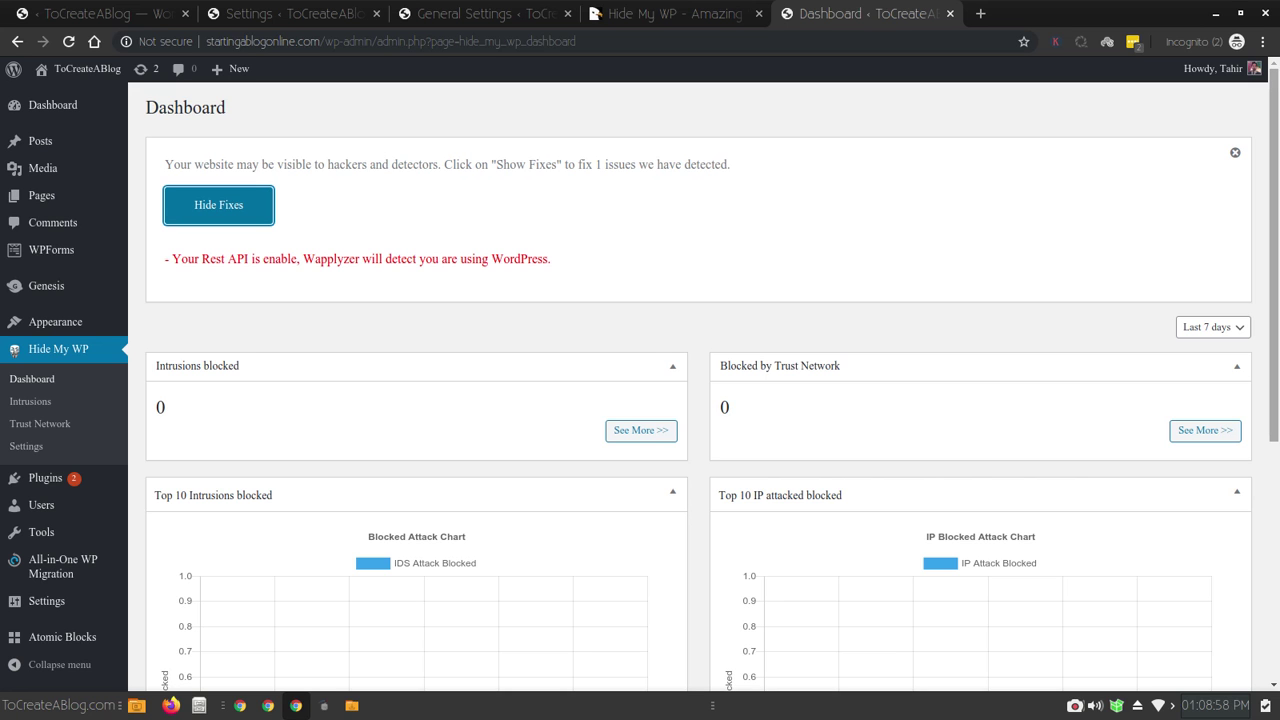
{"action": "scroll", "coordinate": [700, 400], "scroll_direction": "down", "scroll_amount": 3}
{"action": "scroll", "coordinate": [700, 400], "scroll_direction": "down", "scroll_amount": 5}
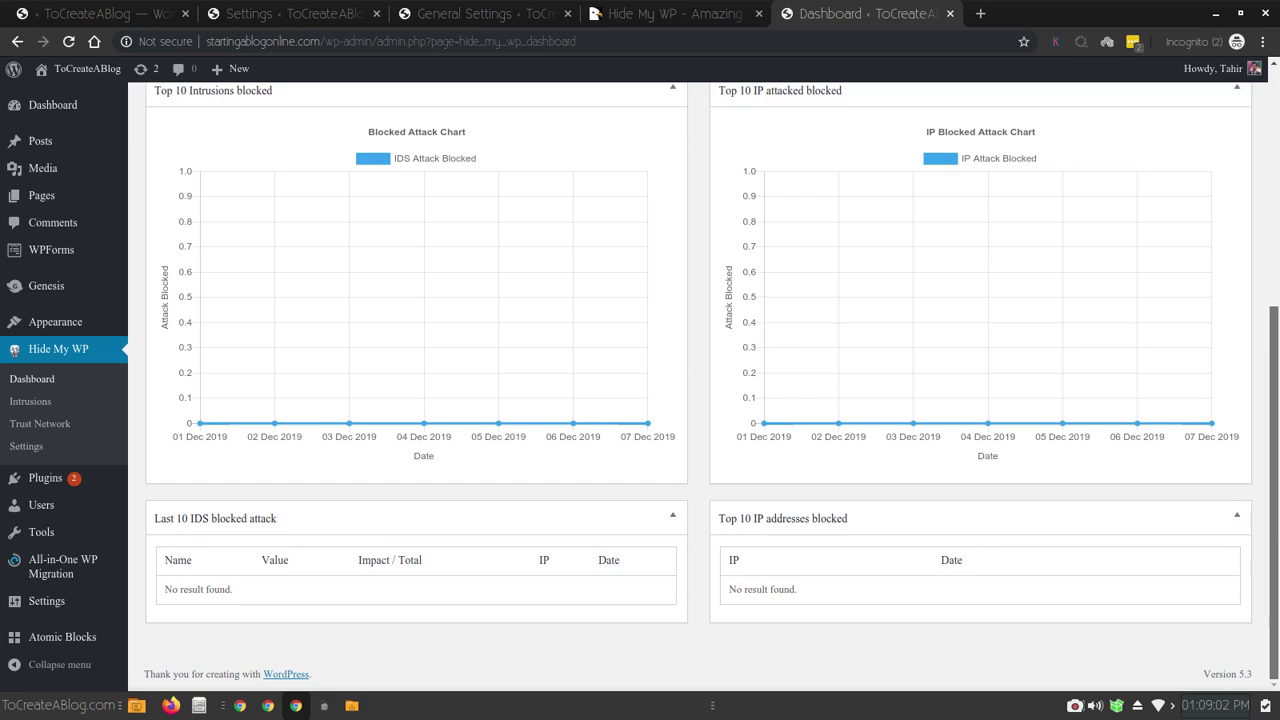
{"action": "scroll", "coordinate": [700, 400], "scroll_direction": "up", "scroll_amount": 5}
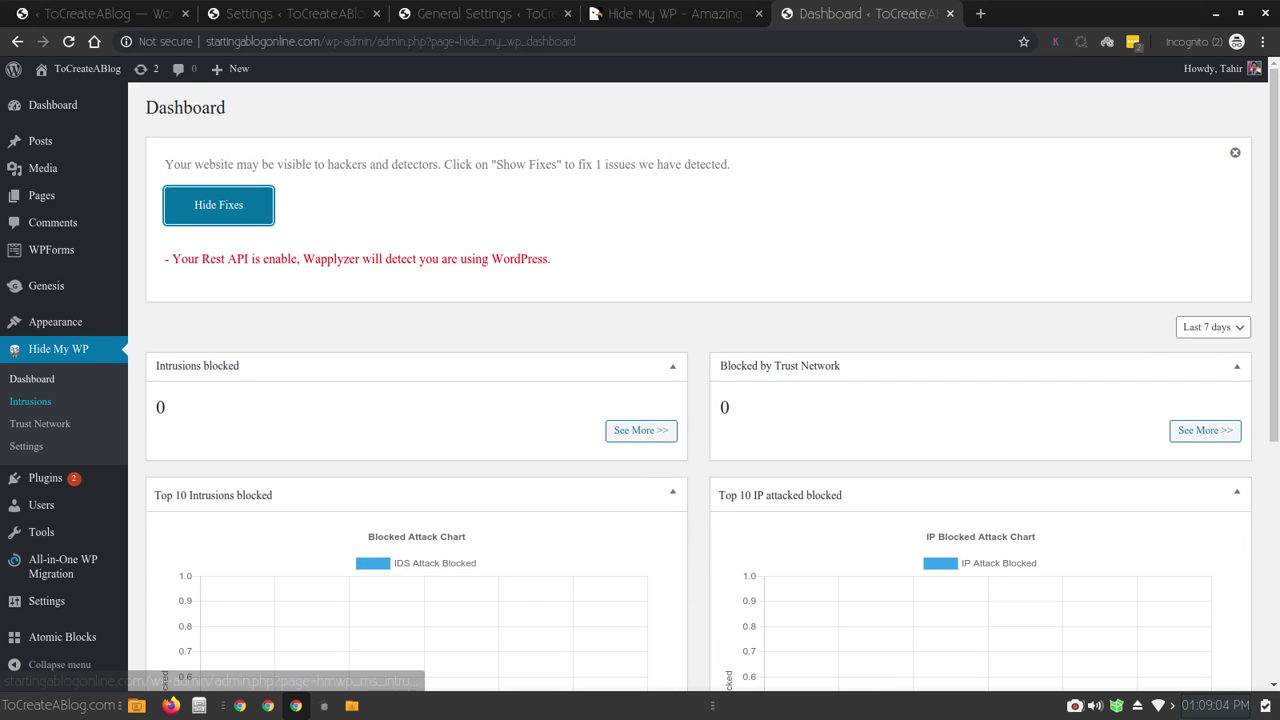
View Hide My WP's Intrusions log and open its Trust Network page
{"action": "left_click", "coordinate": [30, 401]}
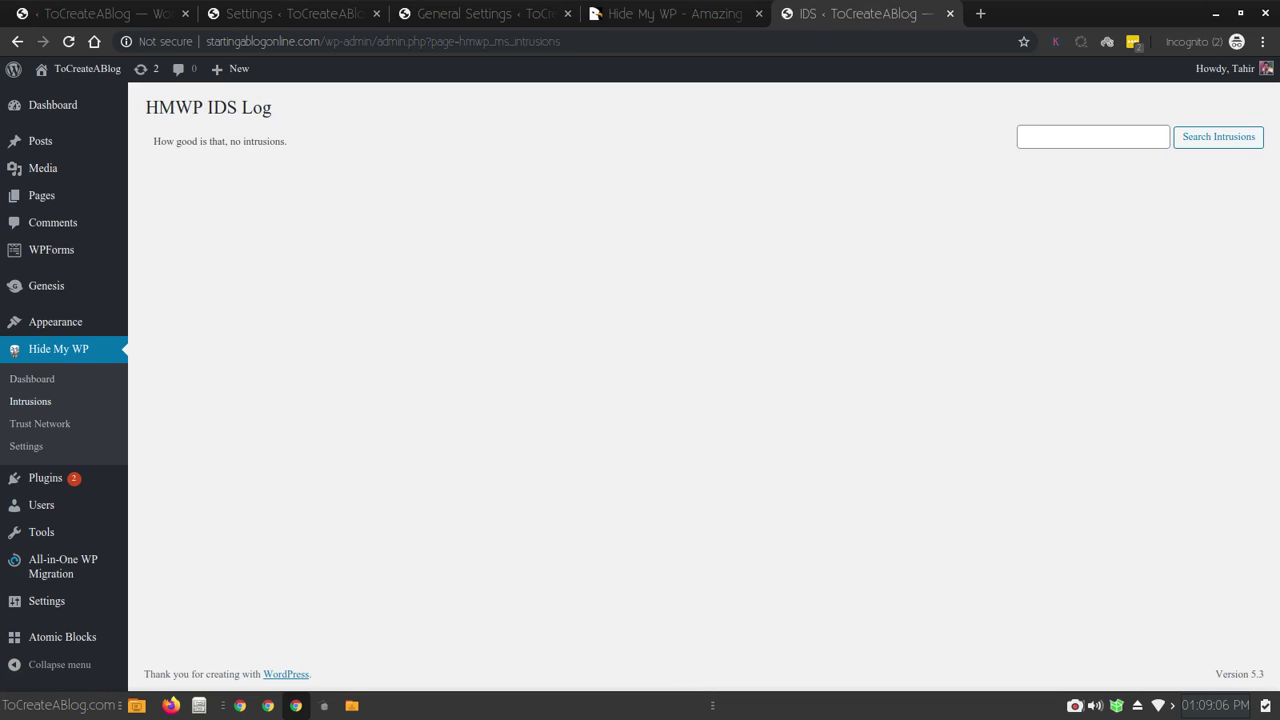
{"action": "left_click", "coordinate": [40, 424]}
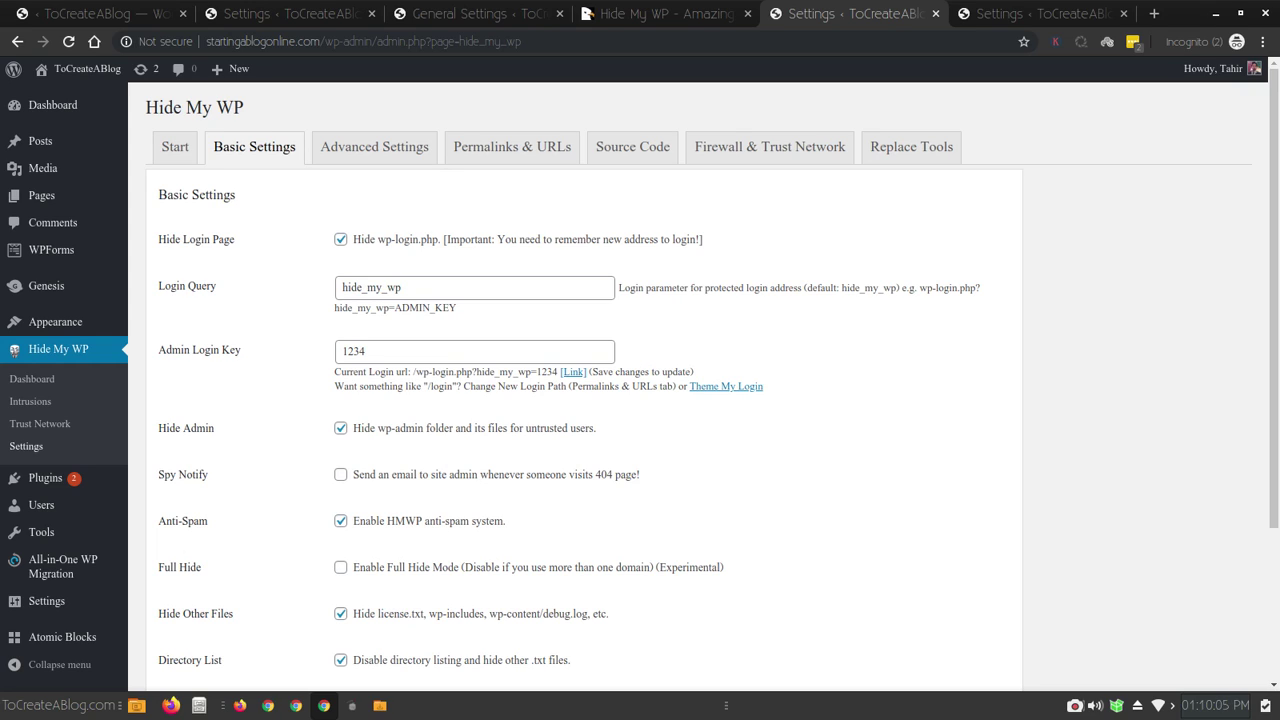
Copy the Login Query value hide_my_wp from the plugin's Basic Settings
{"action": "left_click_drag", "start_coordinate": [403, 287], "coordinate": [342, 287]}
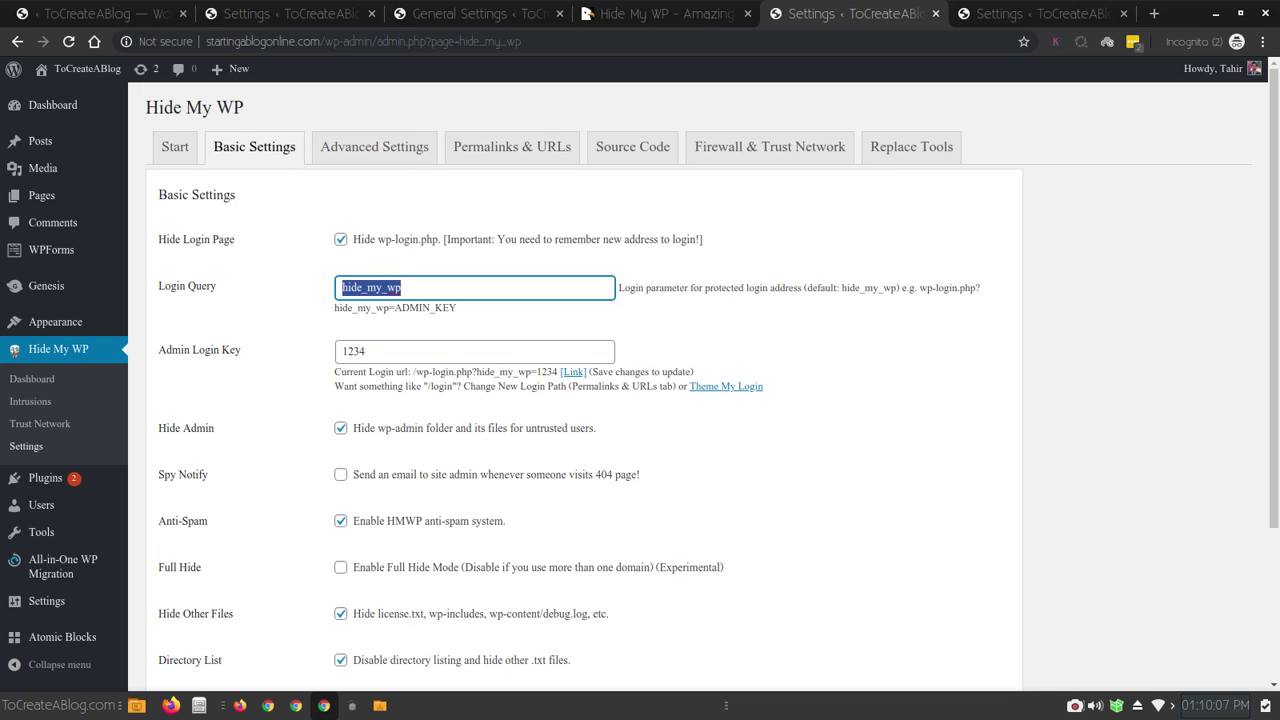
{"action": "right_click", "coordinate": [362, 282]}
{"action": "left_click", "coordinate": [395, 318]}
Switch to Firefox and test the default admin address startingablogonline.com/wp-admin, correcting the misspelled domain
{"action": "key", "text": "alt+Tab"}
{"action": "type", "text": "start"}
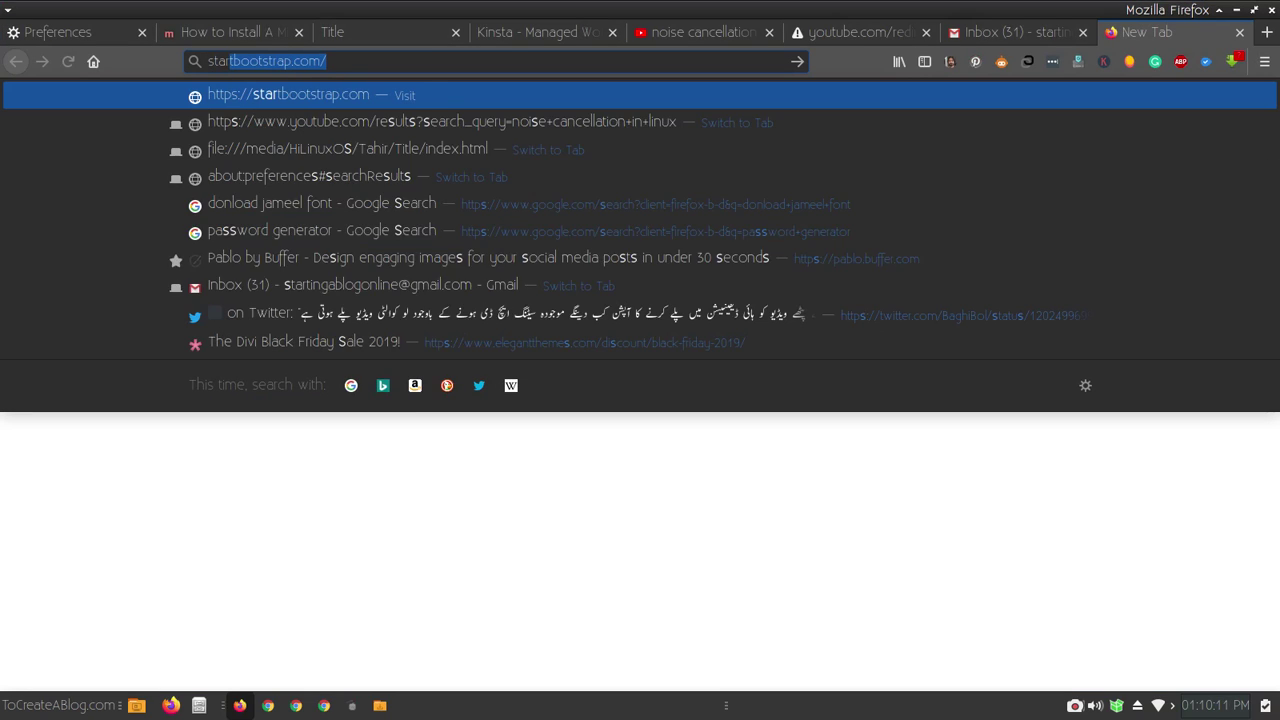
{"action": "type", "text": "ingablgonline.com/wp-admin"}
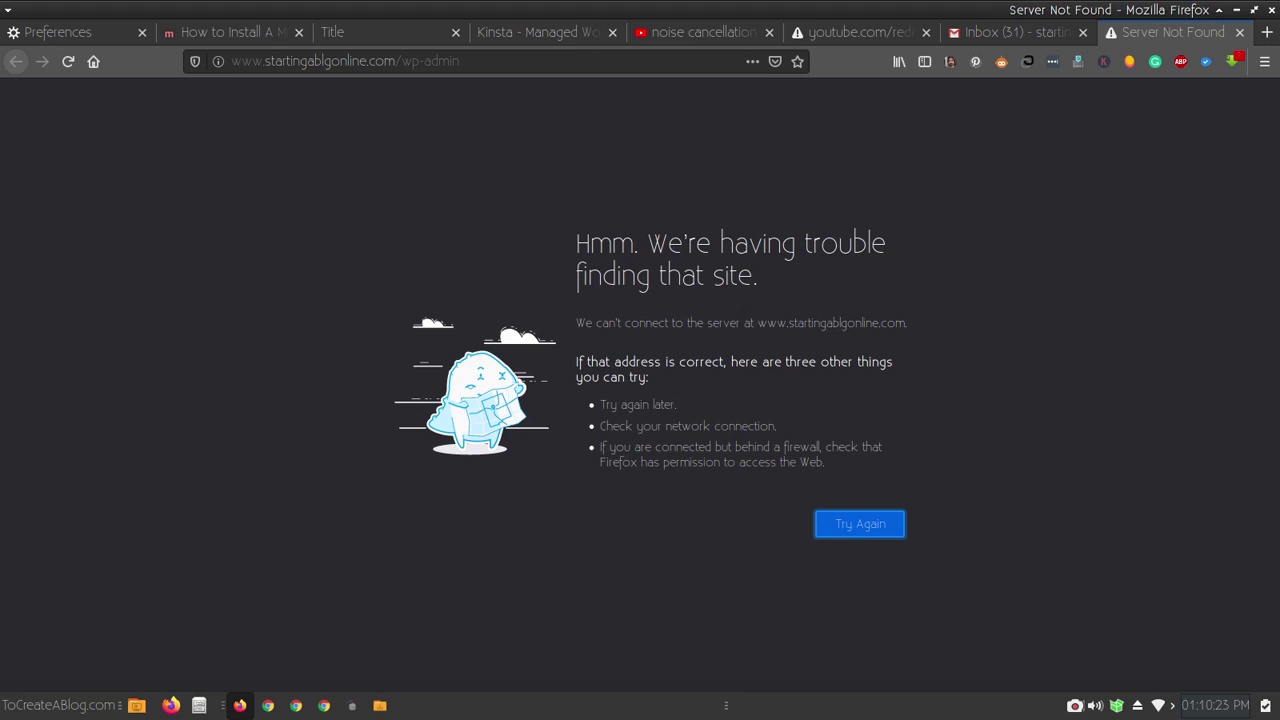
{"action": "left_click", "coordinate": [460, 61]}
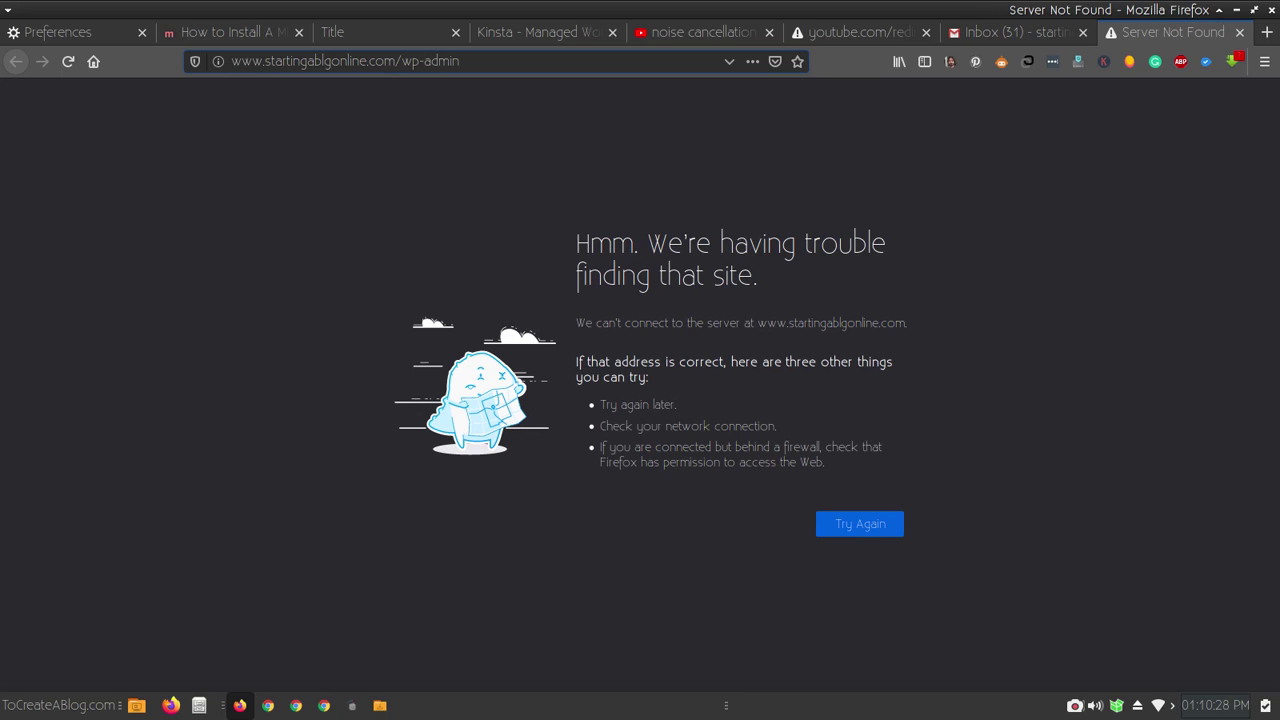
{"action": "type", "text": "o"}
{"action": "key", "text": "Return"}
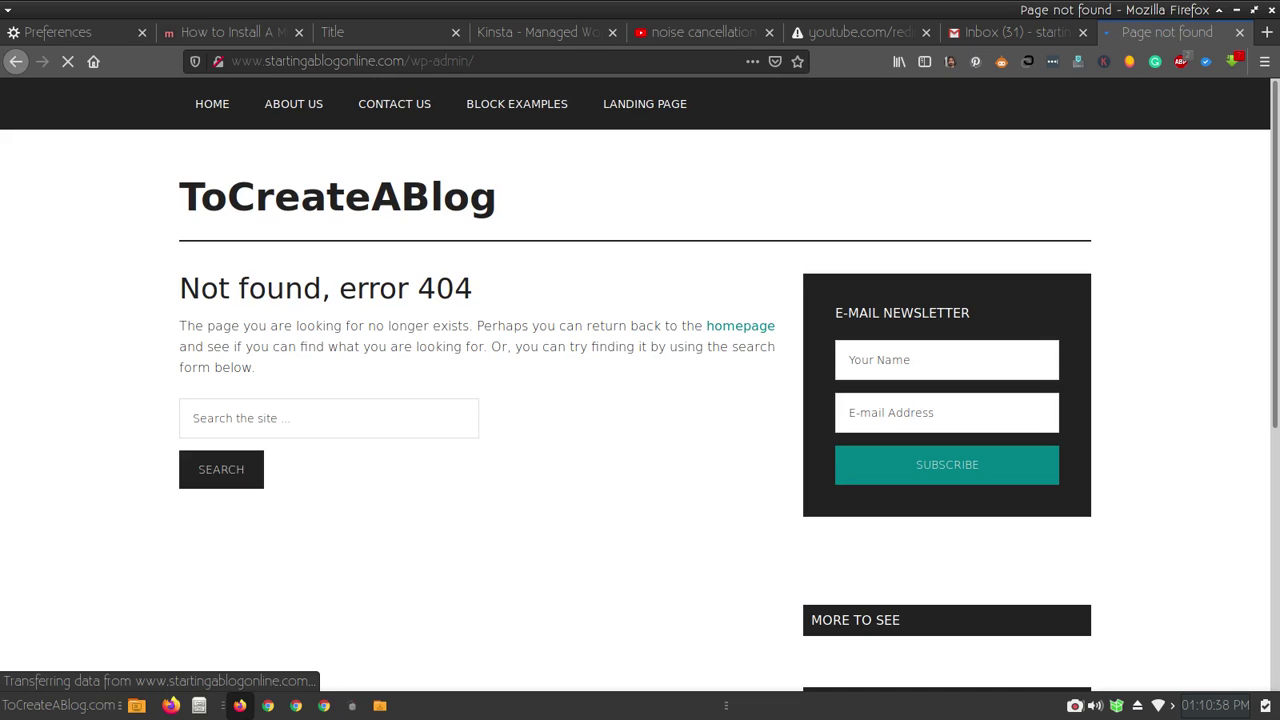
Change the address path to wp-login.php and load it to test the default login page
{"action": "left_click", "coordinate": [475, 61]}
{"action": "key", "text": "BackSpace"}
{"action": "key", "text": "BackSpace"}
{"action": "key", "text": "BackSpace"}
{"action": "key", "text": "BackSpace"}
{"action": "key", "text": "BackSpace"}
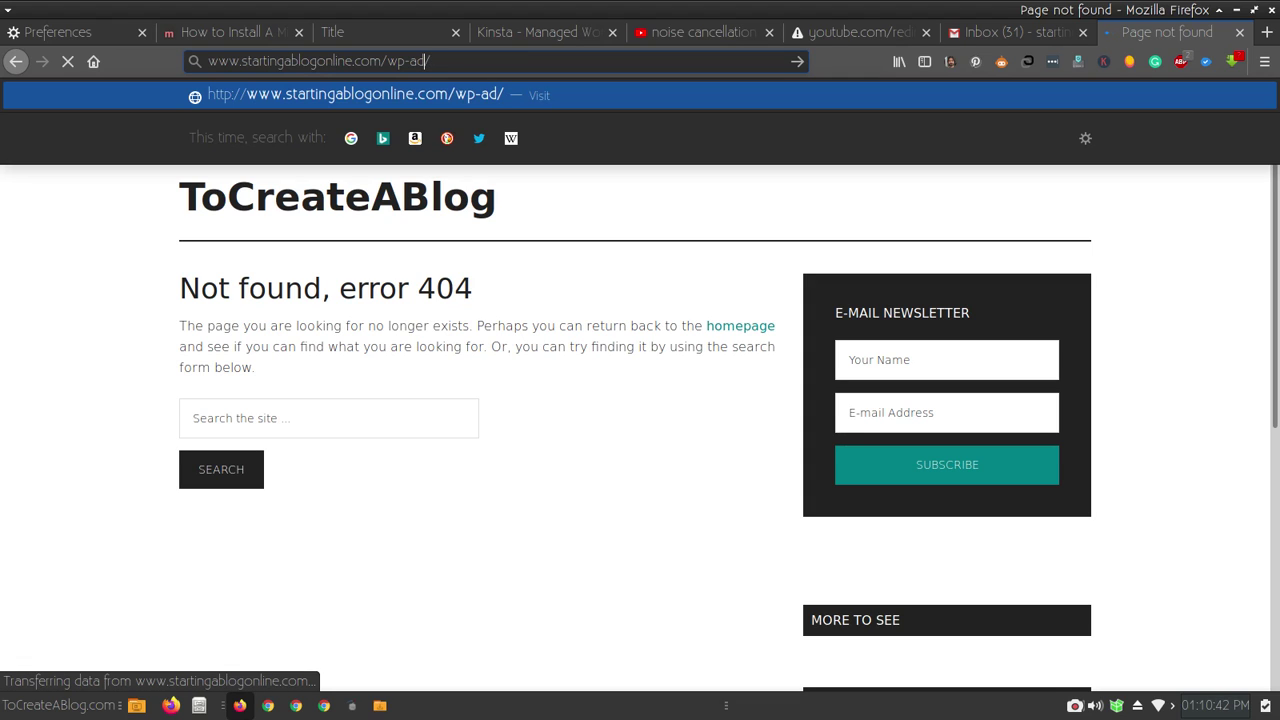
{"action": "type", "text": "login.php"}
{"action": "key", "text": "BackSpace"}
{"action": "key", "text": "Return"}
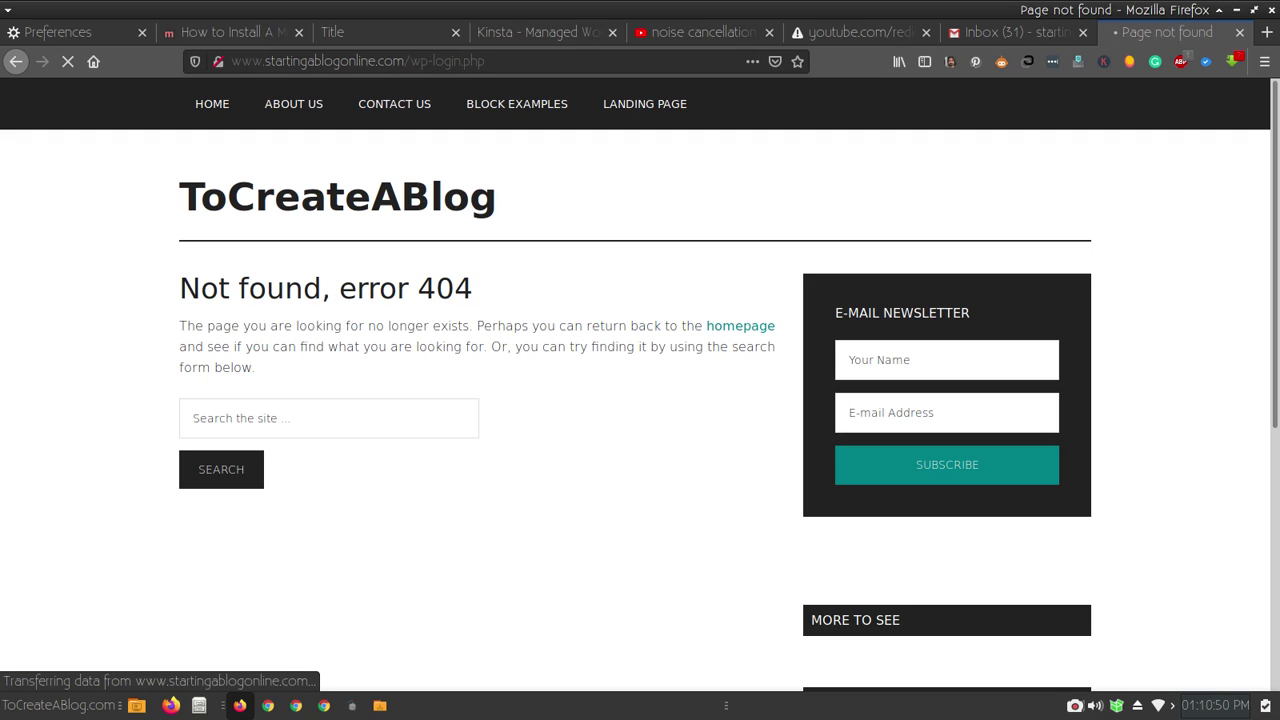
Replace the address path with the copied hide_my_wp query and try to load the page
{"action": "double_click", "coordinate": [420, 61]}
{"action": "left_click_drag", "start_coordinate": [434, 61], "coordinate": [486, 61]}
{"action": "key", "text": "ctrl+v"}
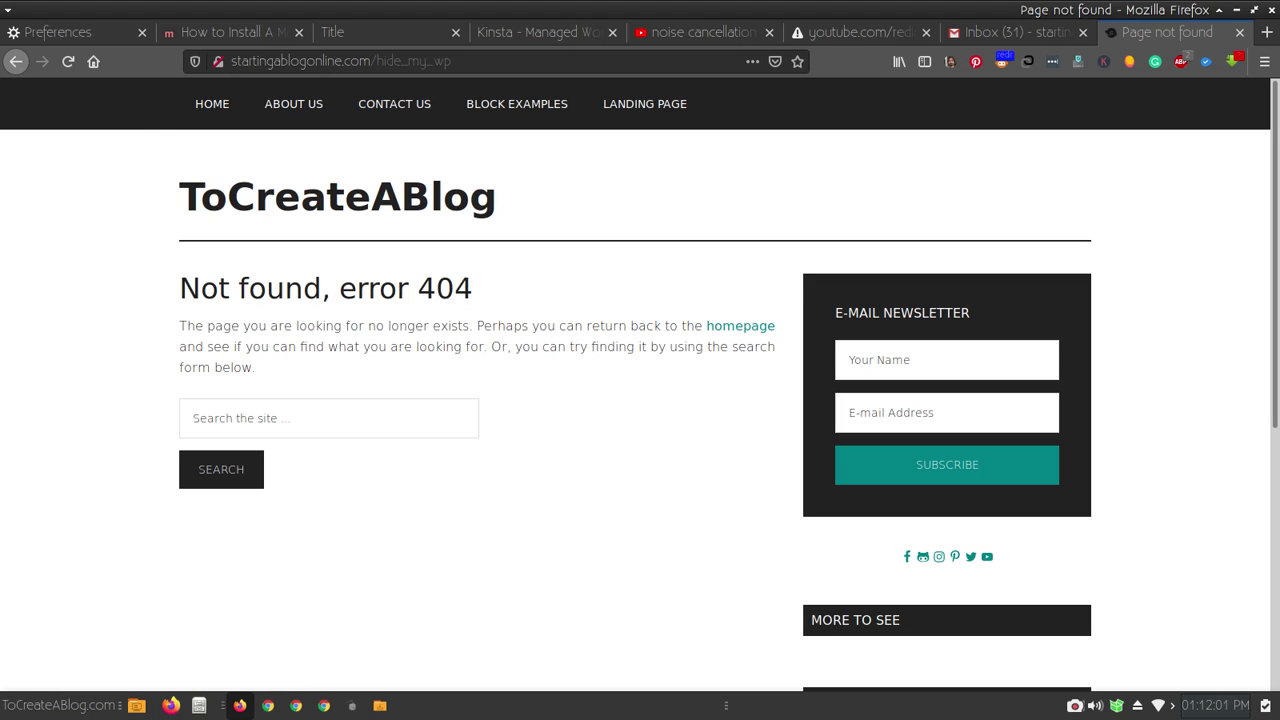
Copy the sample hide_my_wp=ADMIN_KEY from the Login Query description in Chrome and try it as the site's path in Firefox
{"action": "key", "text": "alt+Tab"}
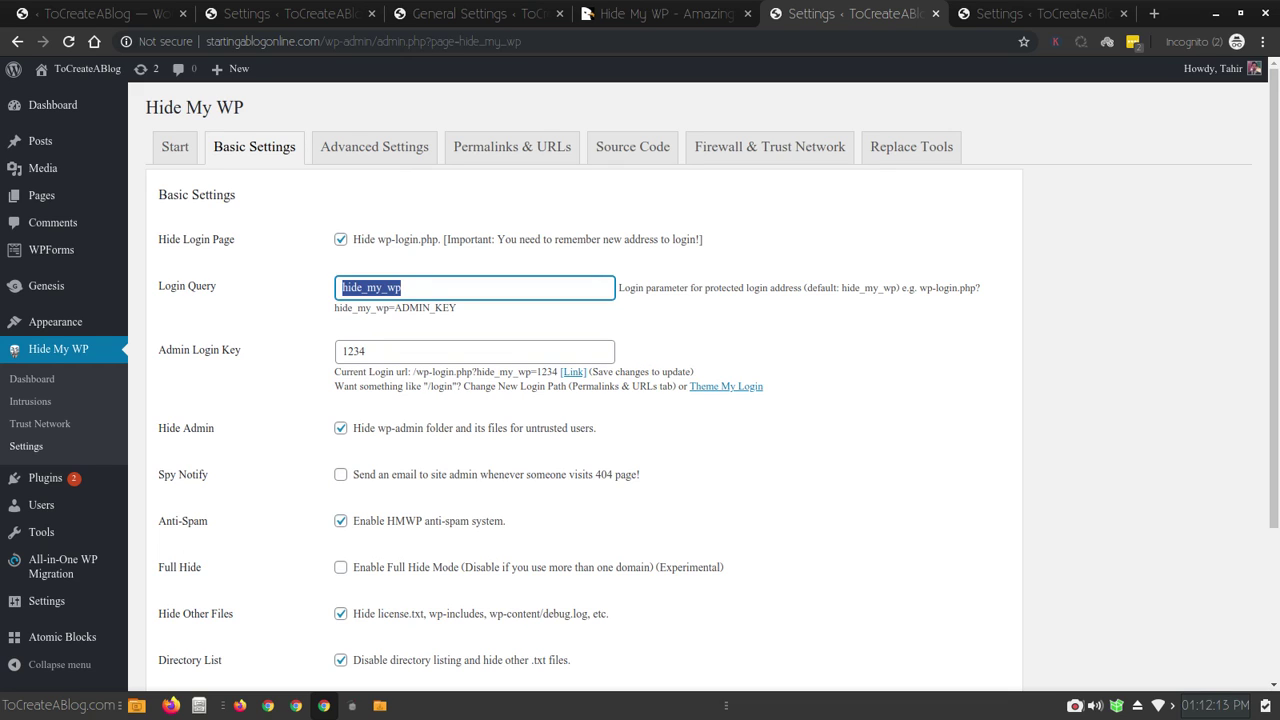
{"action": "left_click_drag", "start_coordinate": [457, 308], "coordinate": [334, 308]}
{"action": "right_click", "coordinate": [335, 306]}
{"action": "left_click", "coordinate": [376, 318]}
{"action": "key", "text": "alt+Tab"}
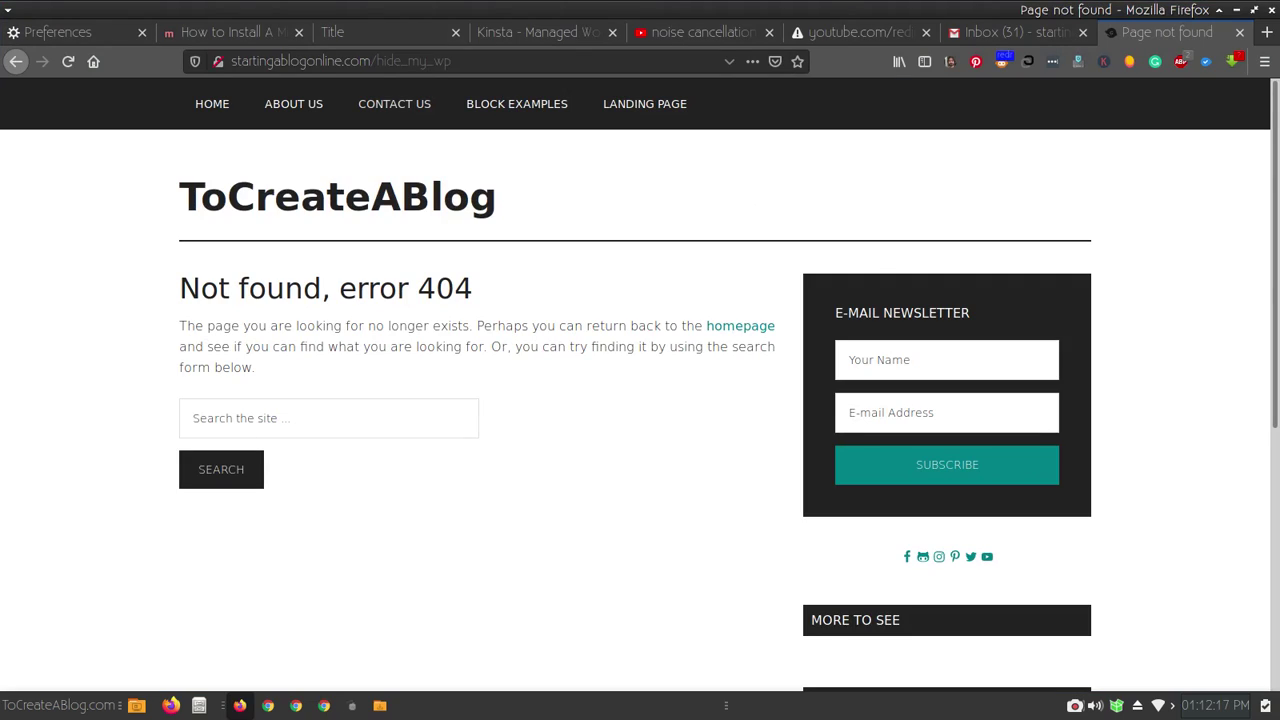
{"action": "left_click_drag", "start_coordinate": [377, 61], "coordinate": [451, 61]}
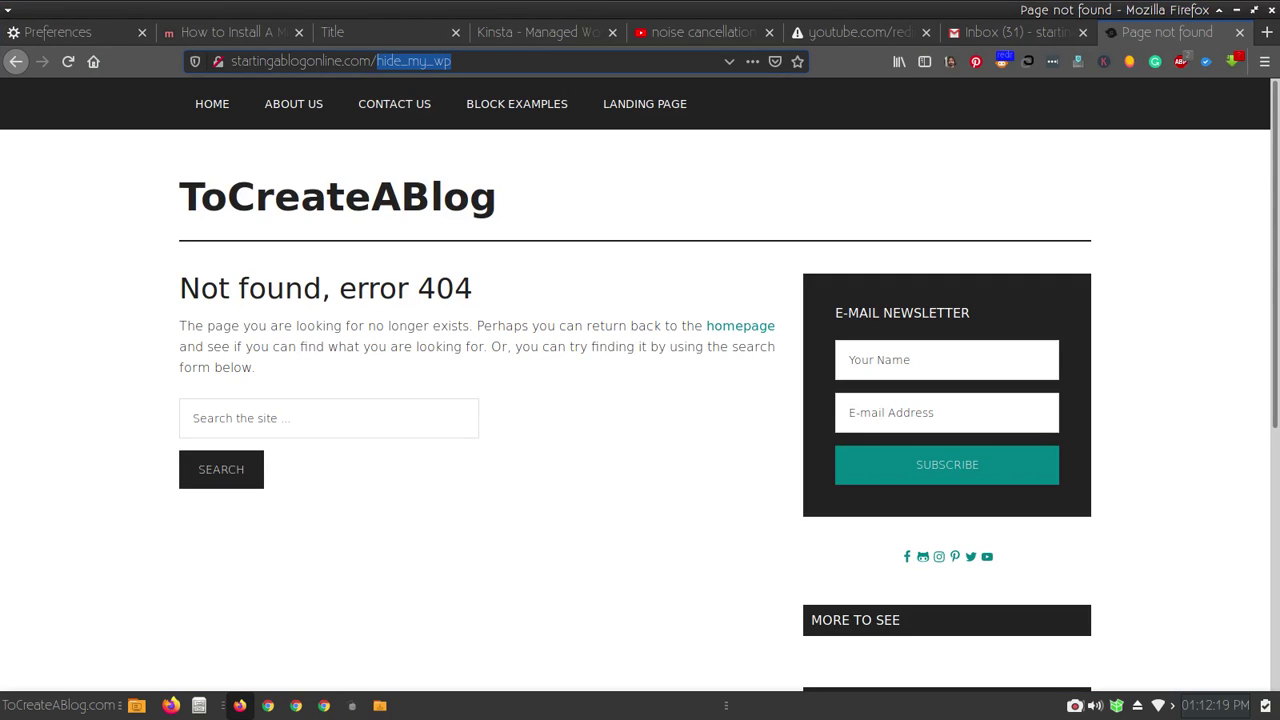
{"action": "key", "text": "ctrl+v"}
{"action": "key", "text": "Return"}
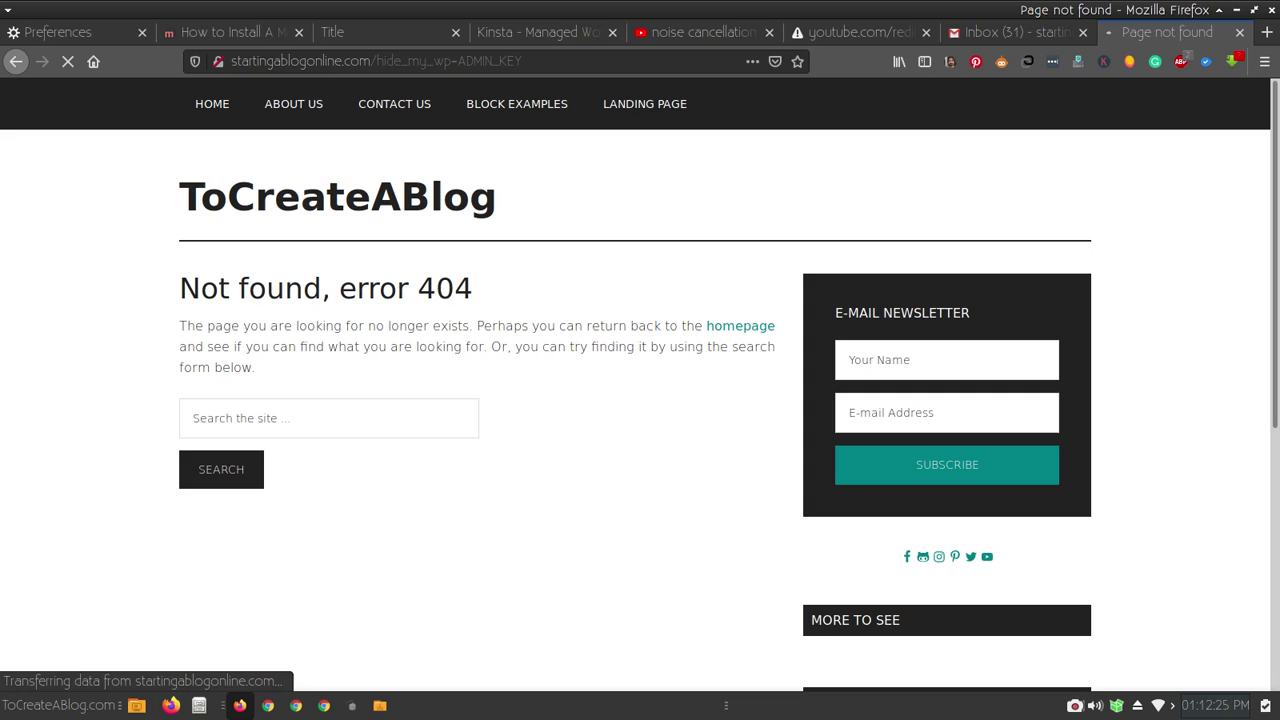
Copy the current login URL containing the admin login key from Basic Settings in Chrome and load it on the site in Firefox
{"action": "key", "text": "alt+Tab"}
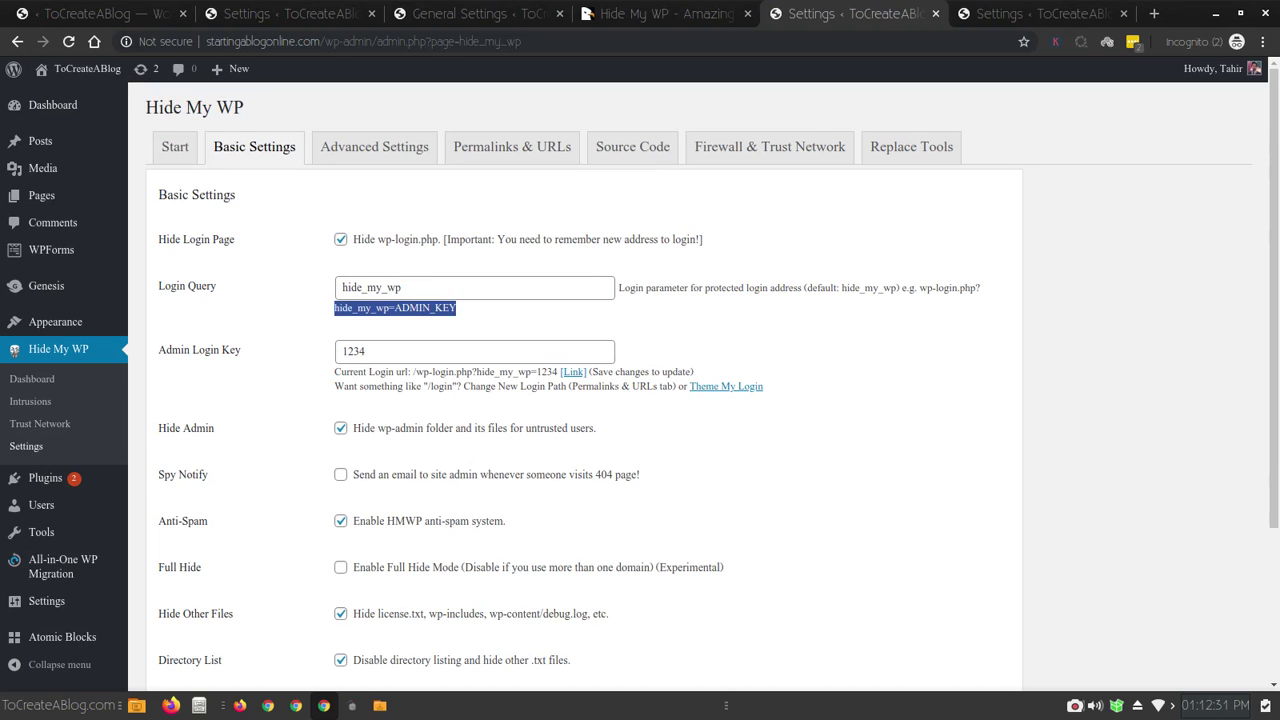
{"action": "left_click_drag", "start_coordinate": [414, 372], "coordinate": [557, 372]}
{"action": "right_click", "coordinate": [557, 370]}
{"action": "left_click", "coordinate": [590, 378]}
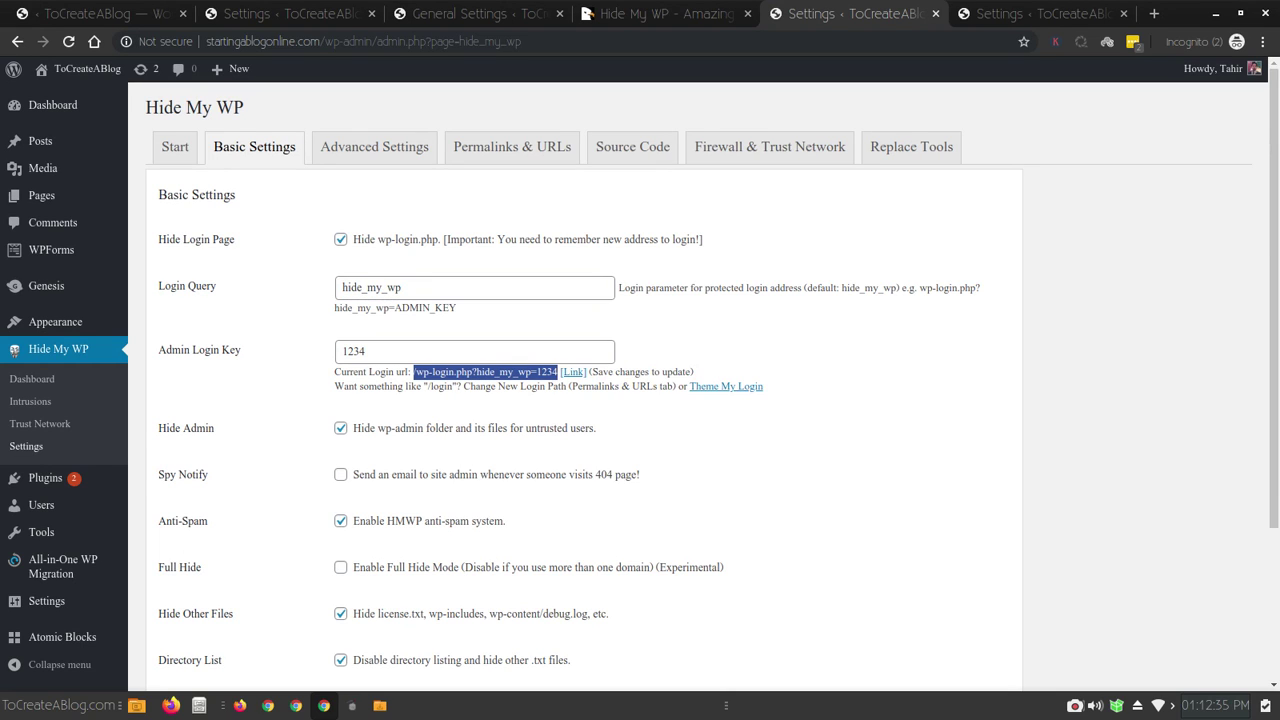
{"action": "key", "text": "alt+Tab"}
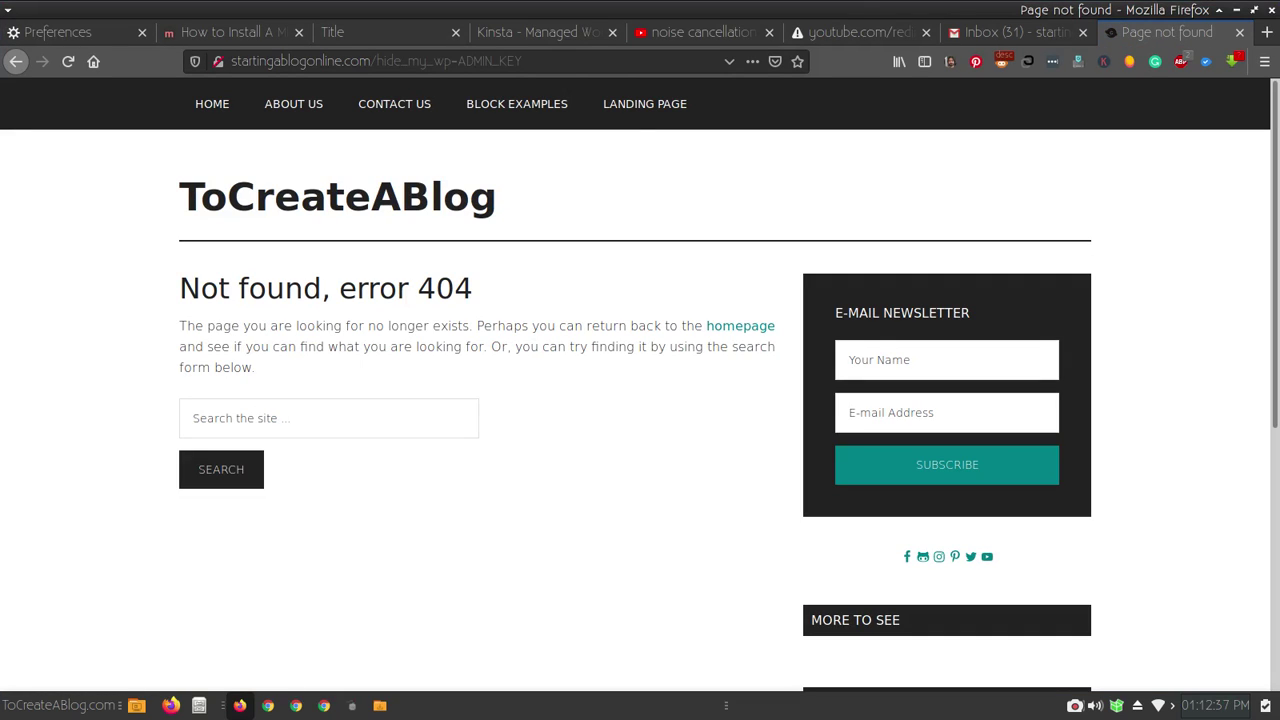
{"action": "left_click_drag", "start_coordinate": [362, 61], "coordinate": [522, 61]}
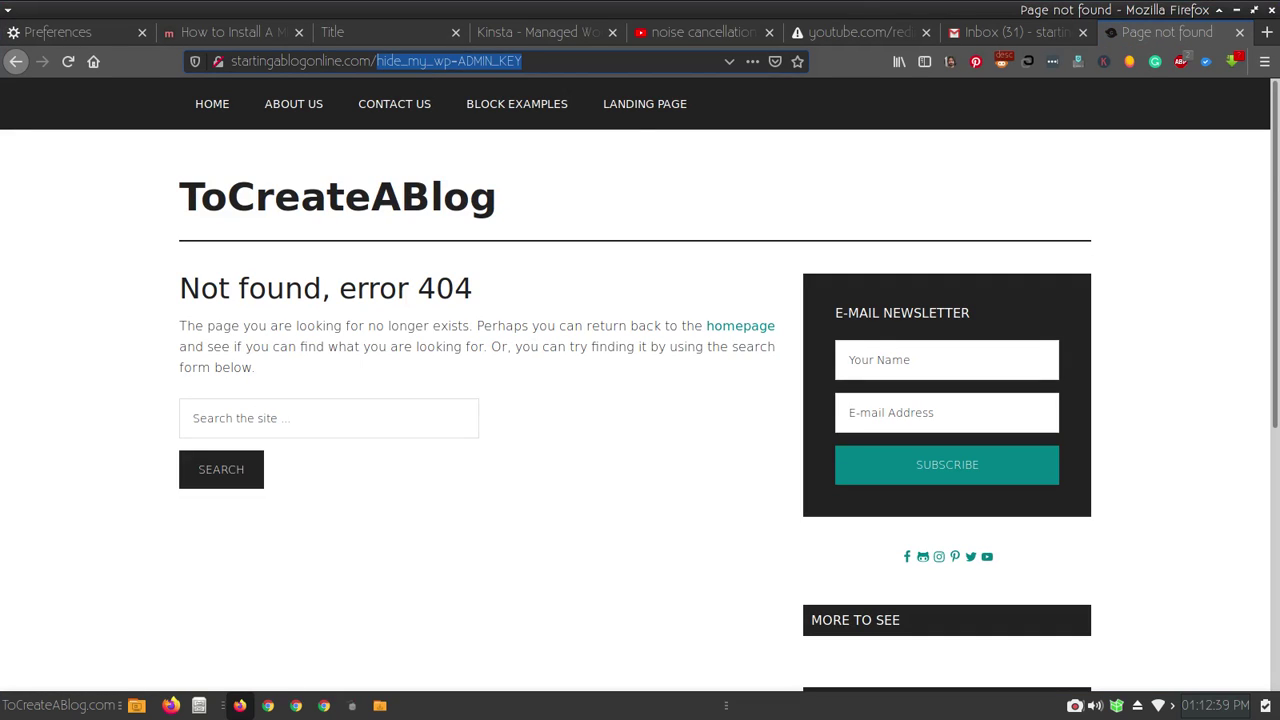
{"action": "key", "text": "ctrl+v"}
{"action": "key", "text": "Return"}
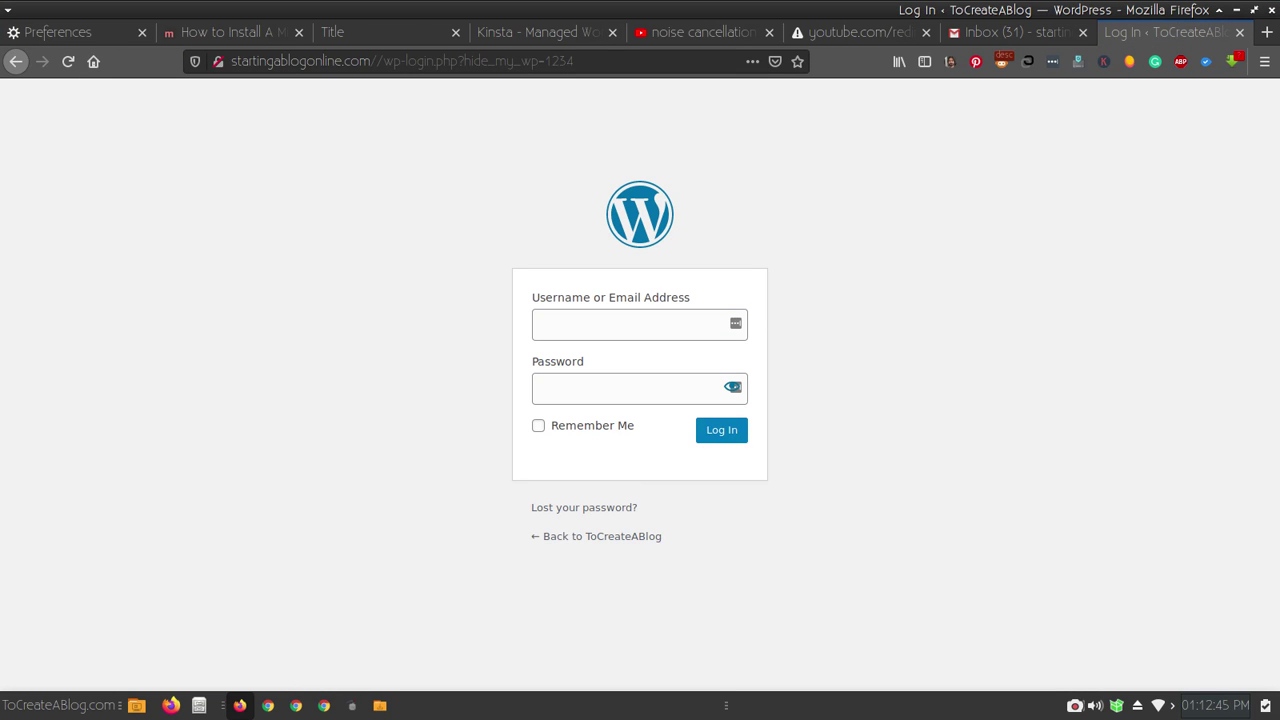
Switch back to Chrome and examine the Login Query and Admin Login Key settings with the page enlarged to 175%
{"action": "key", "text": "alt+Tab"}
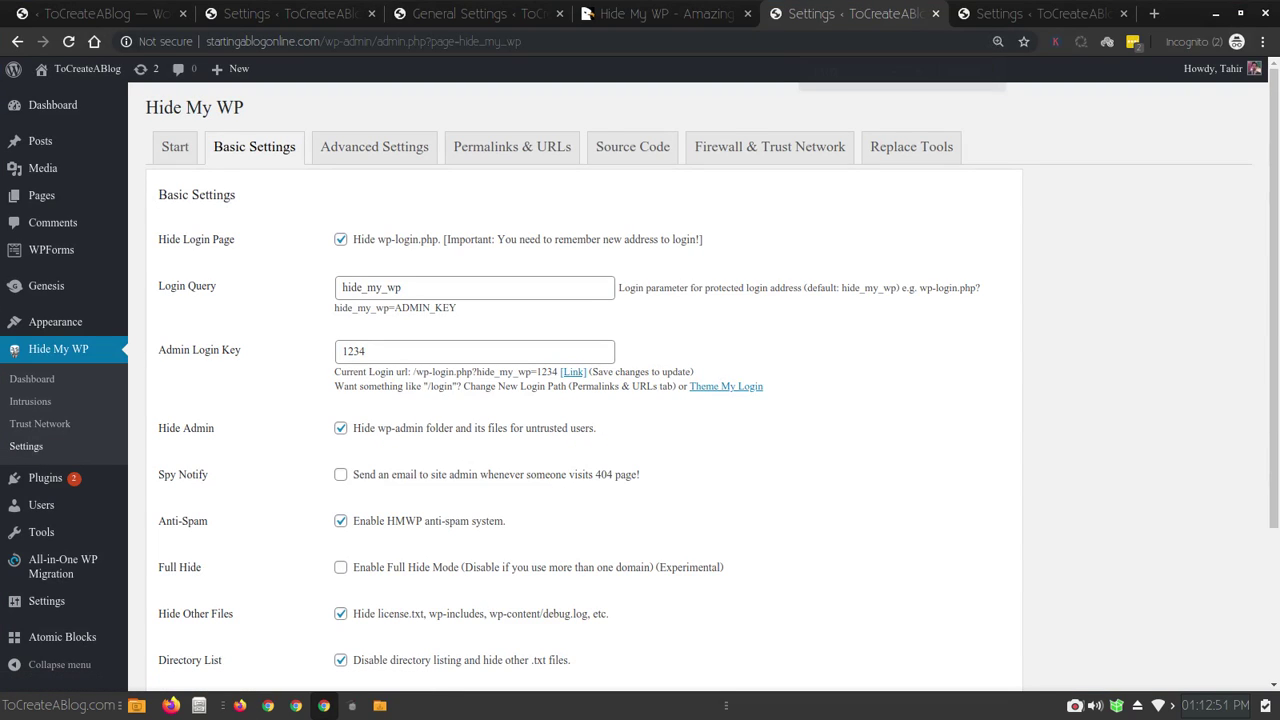
{"action": "key", "text": "ctrl+plus"}
{"action": "key", "text": "ctrl+plus"}
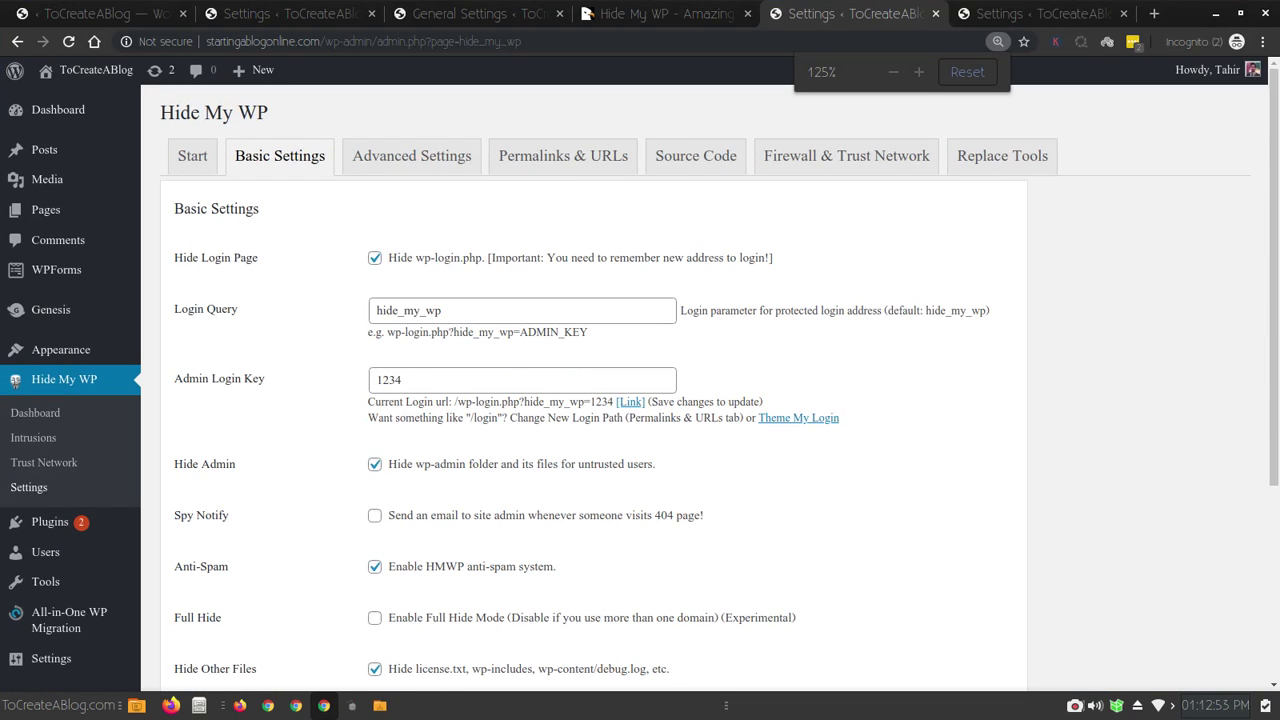
{"action": "key", "text": "ctrl+plus"}
{"action": "key", "text": "ctrl+plus"}
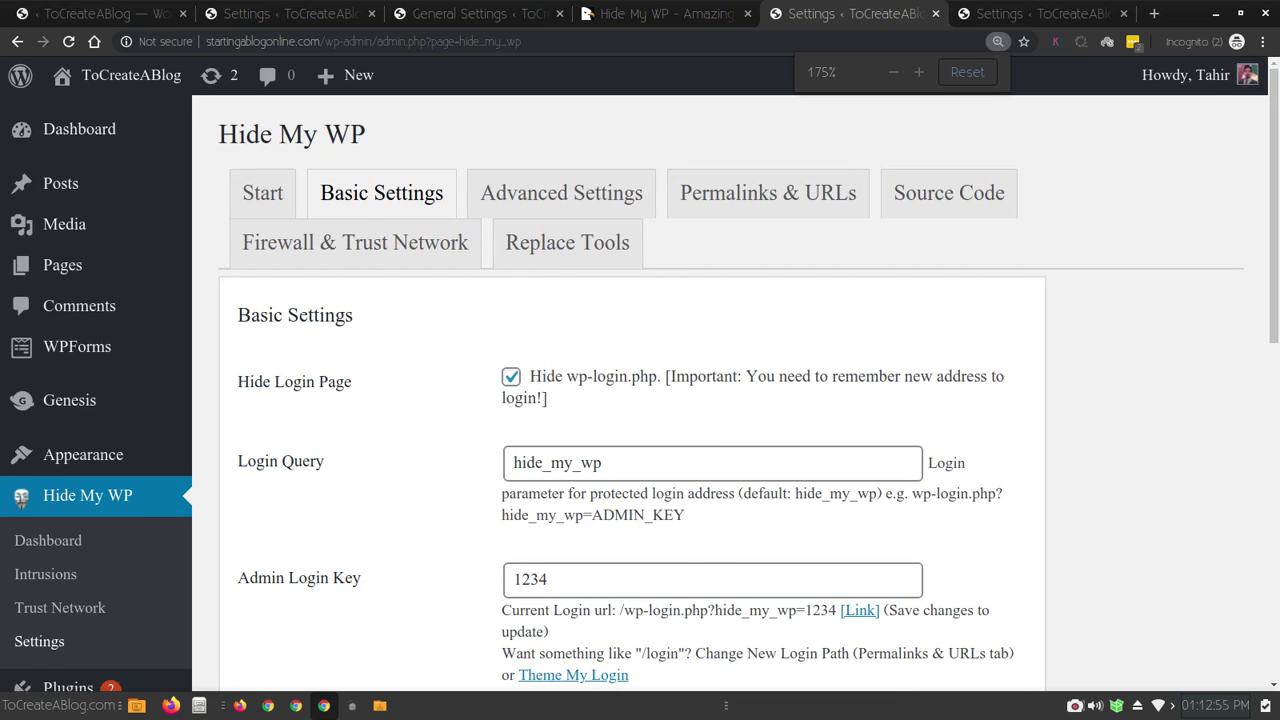
{"action": "key", "text": "ctrl+plus"}
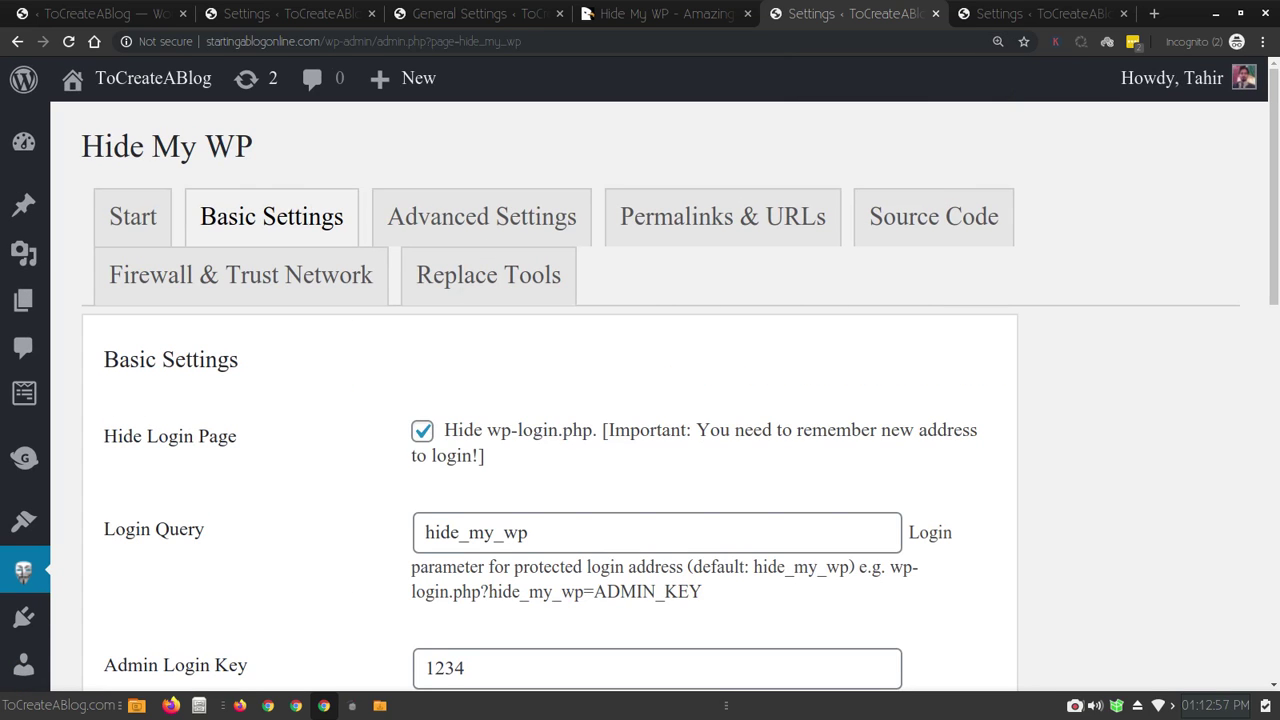
{"action": "key", "text": "ctrl+minus"}
{"action": "key", "text": "ctrl+minus"}
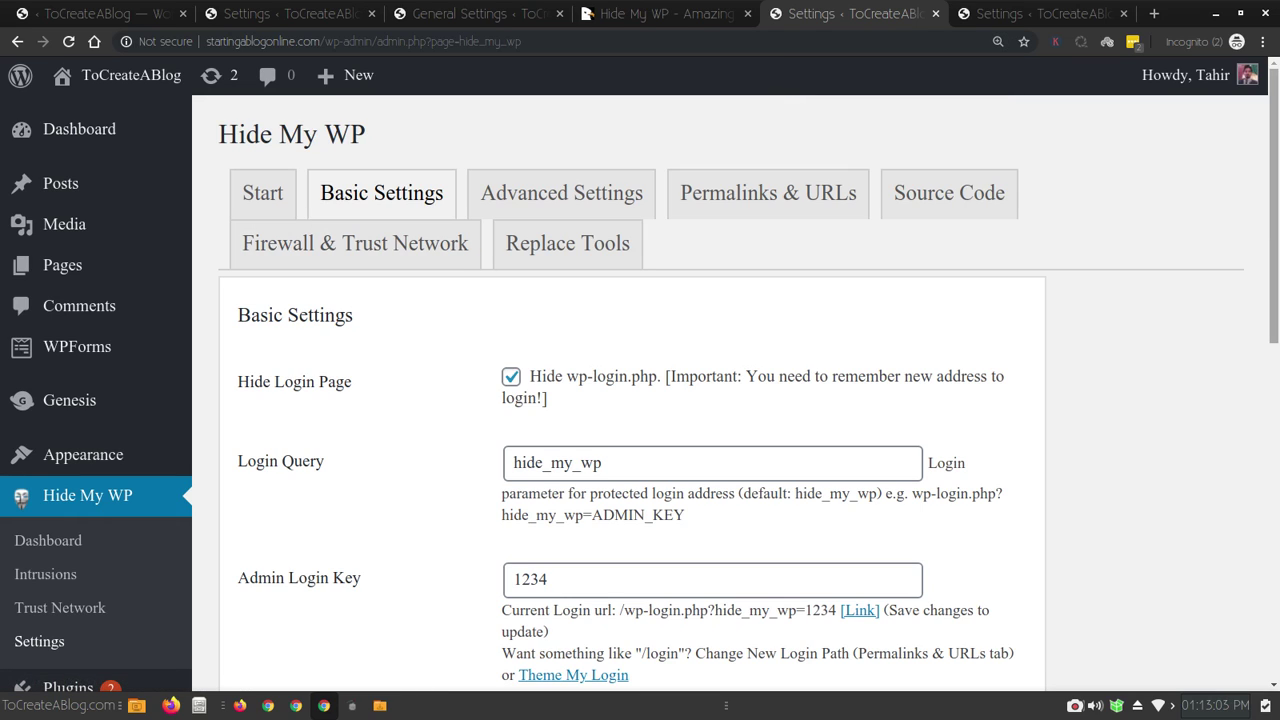
Copy the current login URL with its admin login key, without the leading slash, from Basic Settings and load it on the site in Firefox
{"action": "scroll", "coordinate": [640, 400], "scroll_direction": "down", "scroll_amount": 1}
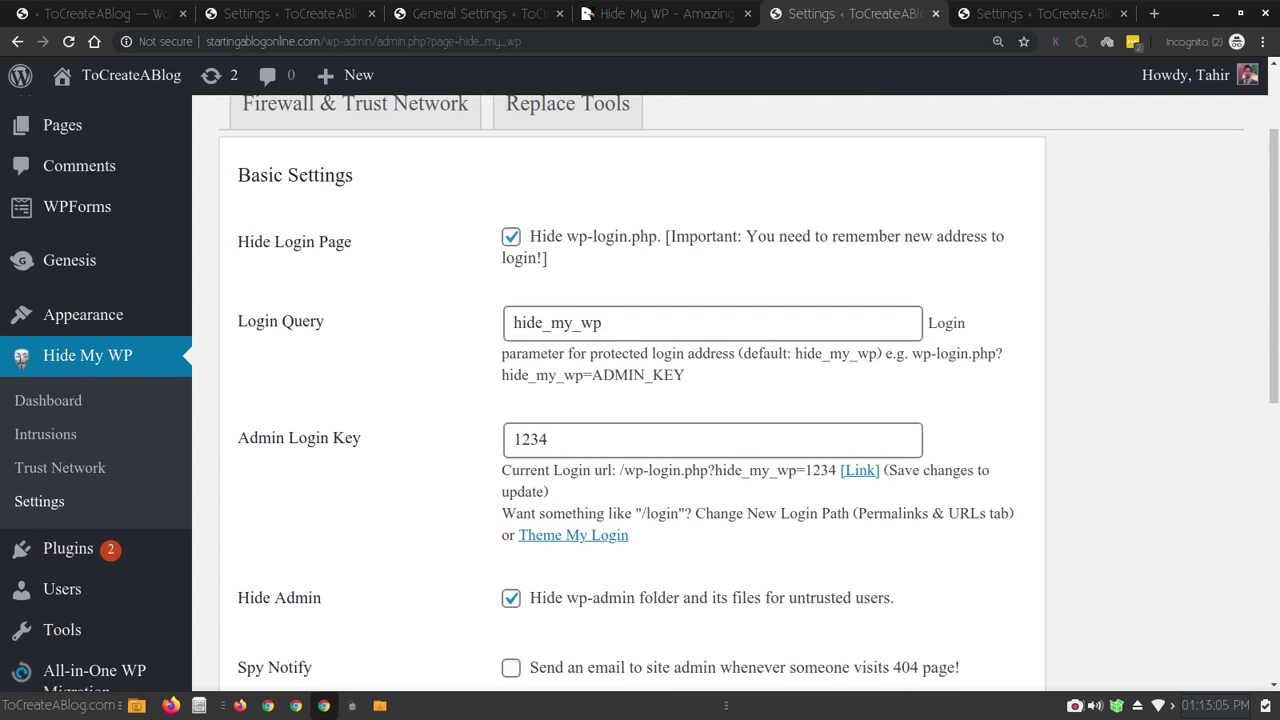
{"action": "left_click_drag", "start_coordinate": [836, 470], "coordinate": [624, 470]}
{"action": "right_click", "coordinate": [626, 470]}
{"action": "left_click", "coordinate": [660, 486]}
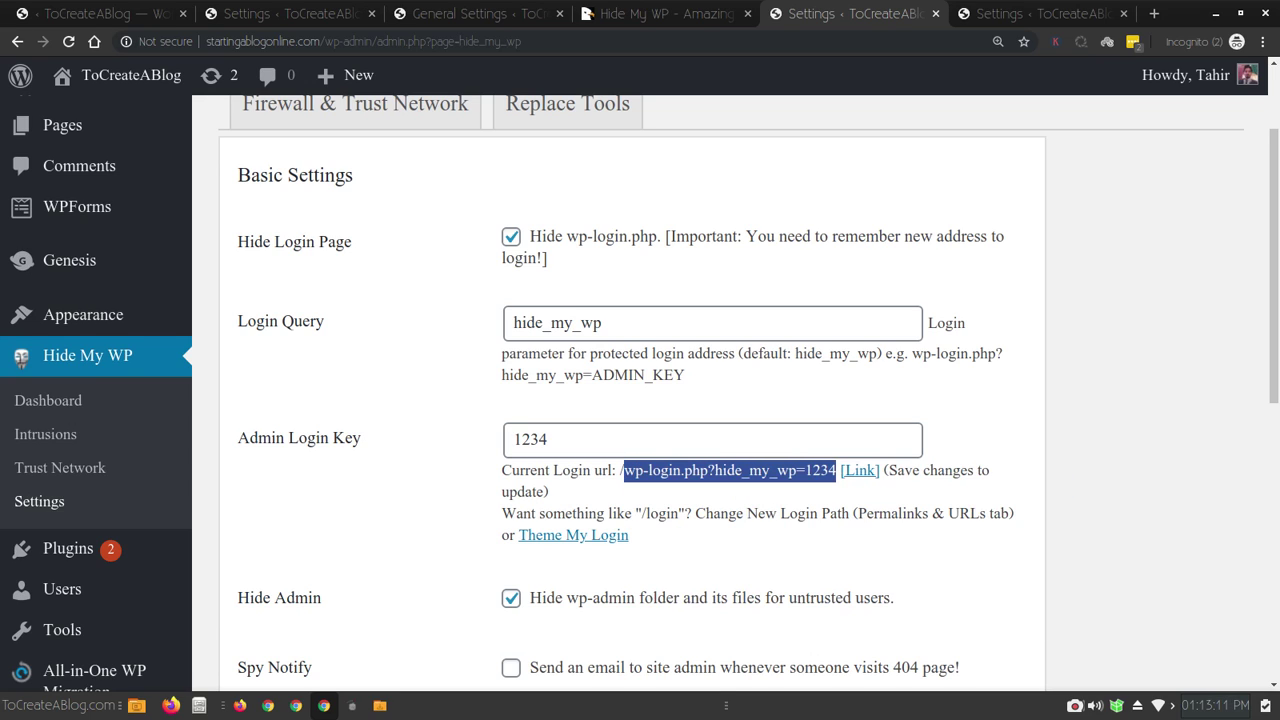
{"action": "key", "text": "alt+Tab"}
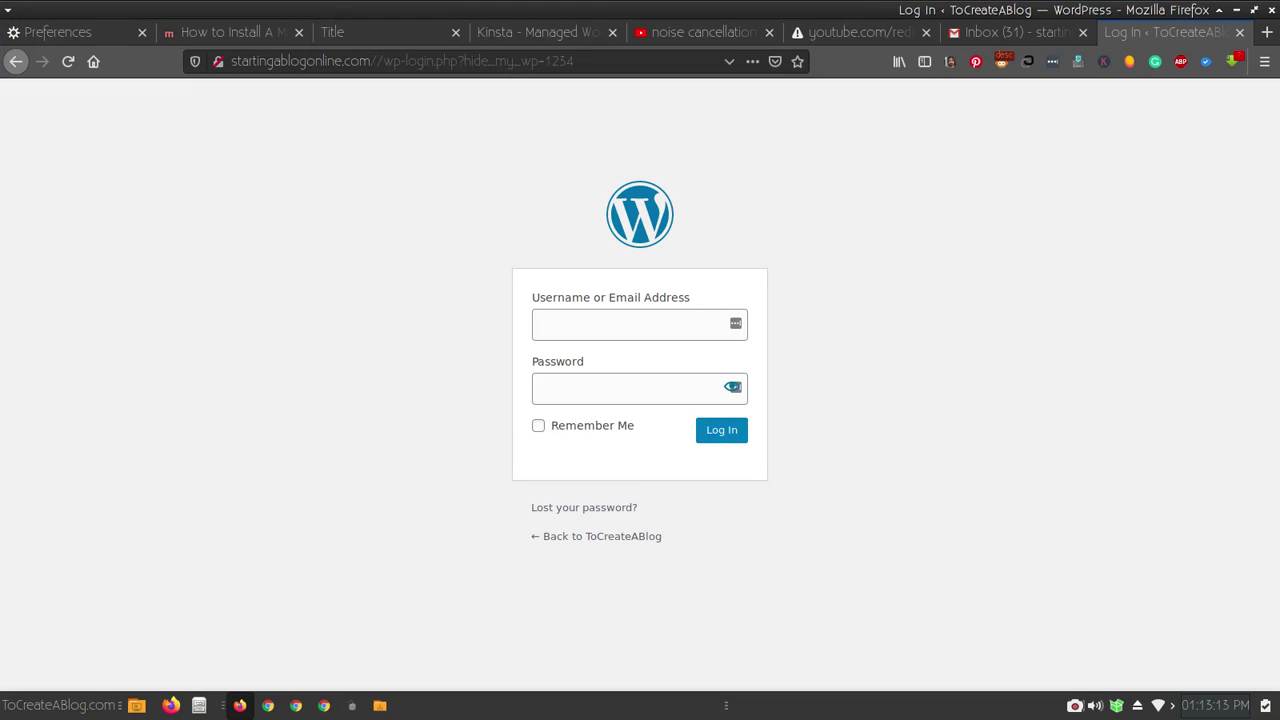
{"action": "left_click_drag", "start_coordinate": [377, 61], "coordinate": [574, 61]}
{"action": "key", "text": "BackSpace"}
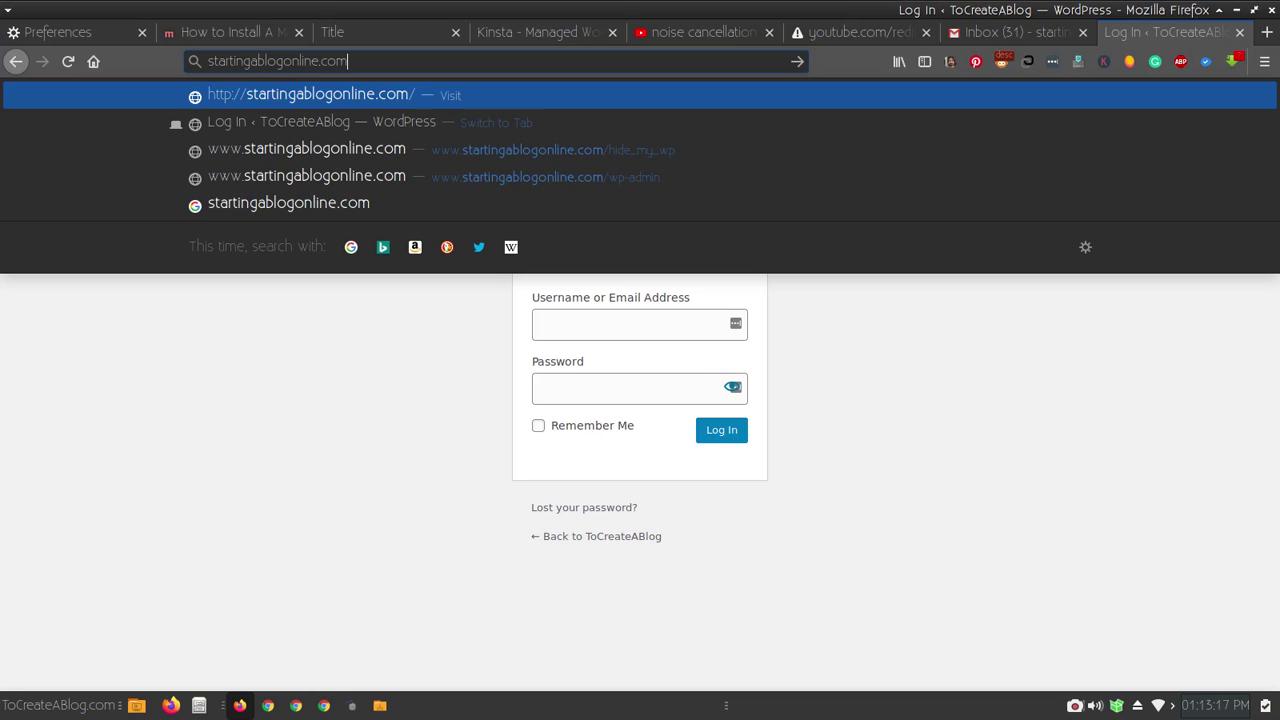
{"action": "key", "text": "ctrl+v"}
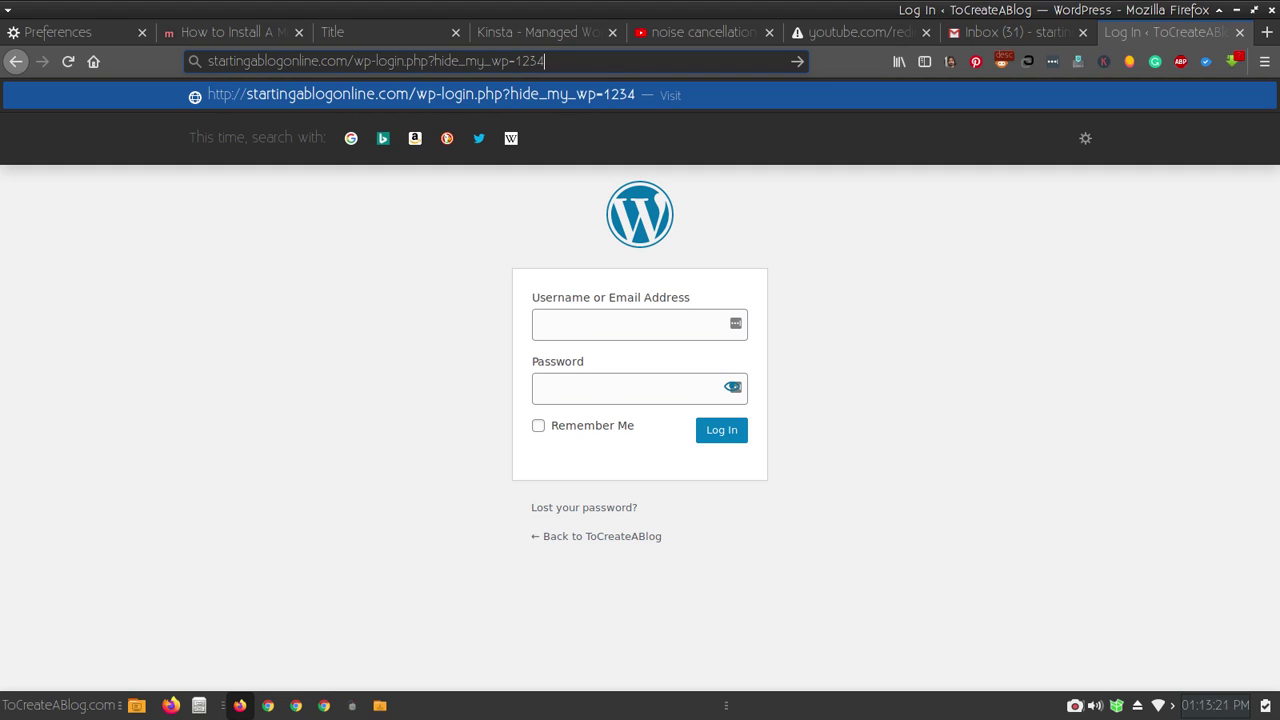
{"action": "key", "text": "Return"}
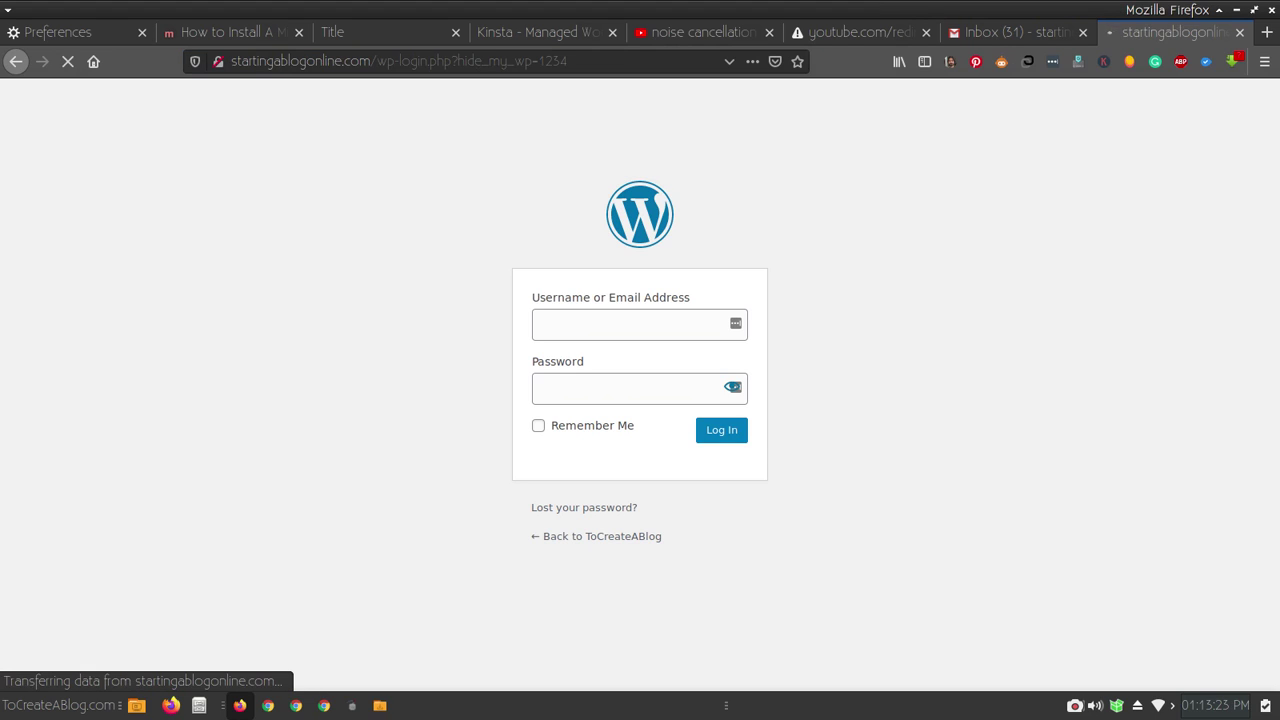
Strip the login query and key from the address and load the plain wp-login.php page
{"action": "left_click", "coordinate": [568, 61]}
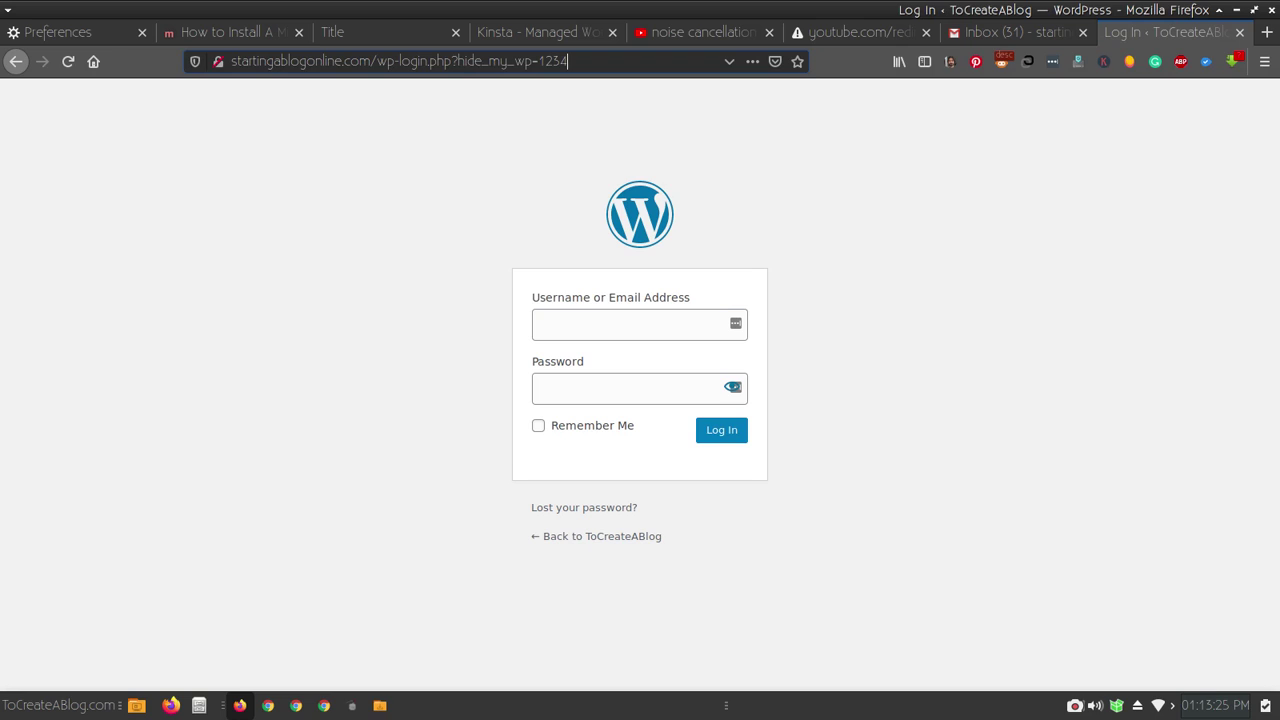
{"action": "key", "text": "BackSpace"}
{"action": "key", "text": "BackSpace"}
{"action": "key", "text": "BackSpace"}
{"action": "key", "text": "BackSpace"}
{"action": "key", "text": "BackSpace"}
{"action": "key", "text": "BackSpace"}
{"action": "key", "text": "BackSpace"}
{"action": "key", "text": "BackSpace"}
{"action": "key", "text": "BackSpace"}
{"action": "key", "text": "BackSpace"}
{"action": "key", "text": "BackSpace"}
{"action": "key", "text": "BackSpace"}
{"action": "key", "text": "BackSpace"}
{"action": "key", "text": "BackSpace"}
{"action": "key", "text": "BackSpace"}
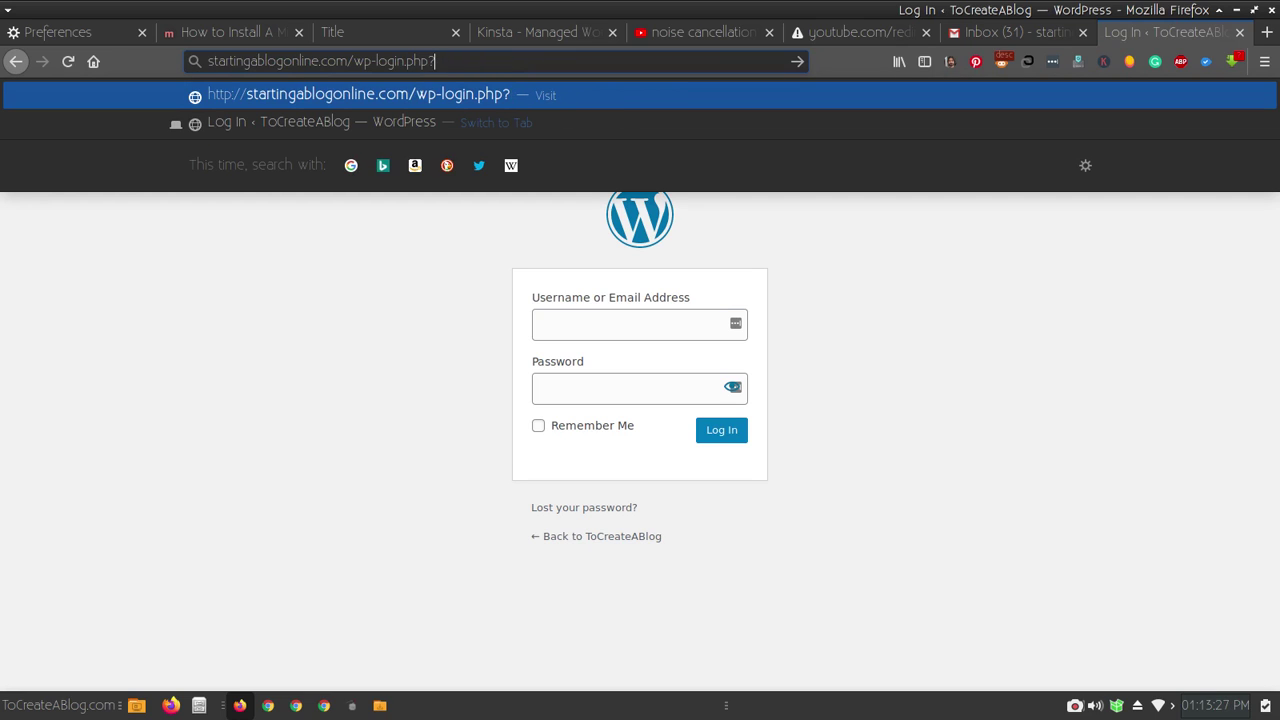
{"action": "key", "text": "BackSpace"}
{"action": "key", "text": "Return"}
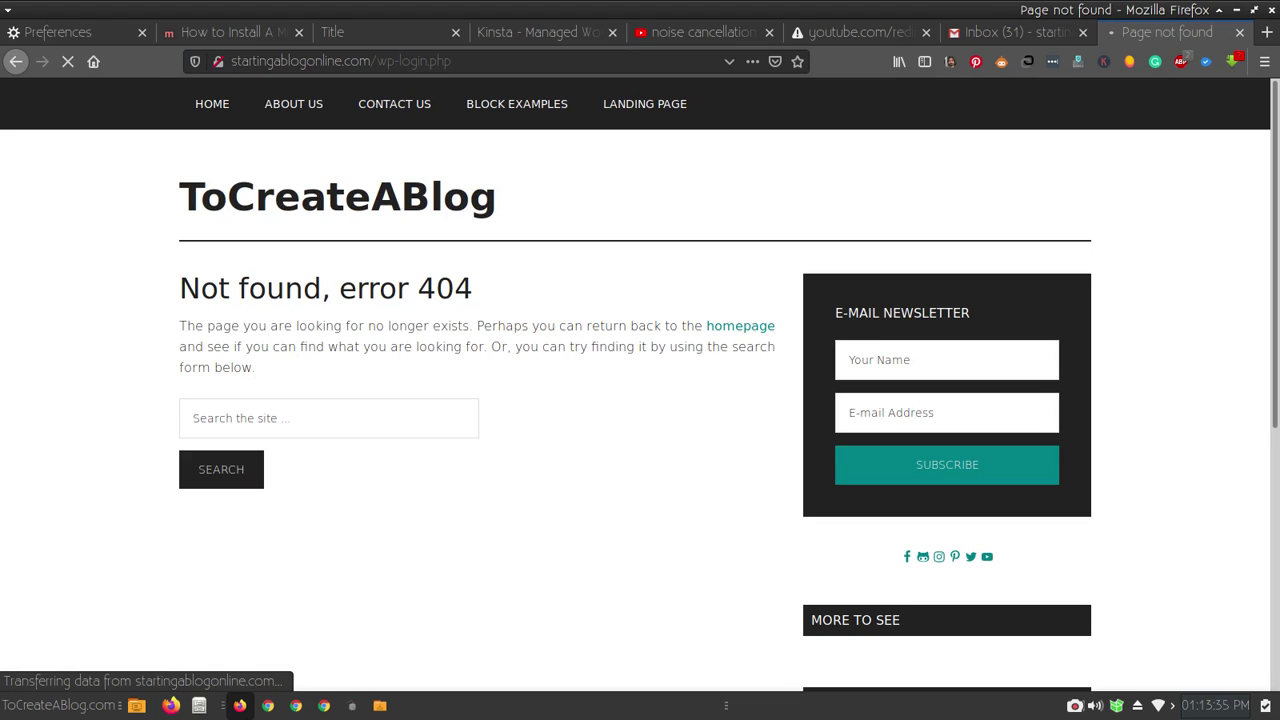
Replace wp-login.php in the address with the copied login path, including the admin login key, and load the page
{"action": "left_click", "coordinate": [452, 61]}
{"action": "key", "text": "BackSpace"}
{"action": "key", "text": "BackSpace"}
{"action": "key", "text": "BackSpace"}
{"action": "key", "text": "BackSpace"}
{"action": "key", "text": "BackSpace"}
{"action": "key", "text": "BackSpace"}
{"action": "key", "text": "BackSpace"}
{"action": "key", "text": "BackSpace"}
{"action": "key", "text": "BackSpace"}
{"action": "key", "text": "BackSpace"}
{"action": "key", "text": "BackSpace"}
{"action": "key", "text": "BackSpace"}
{"action": "key", "text": "ctrl+v"}
{"action": "key", "text": "Return"}
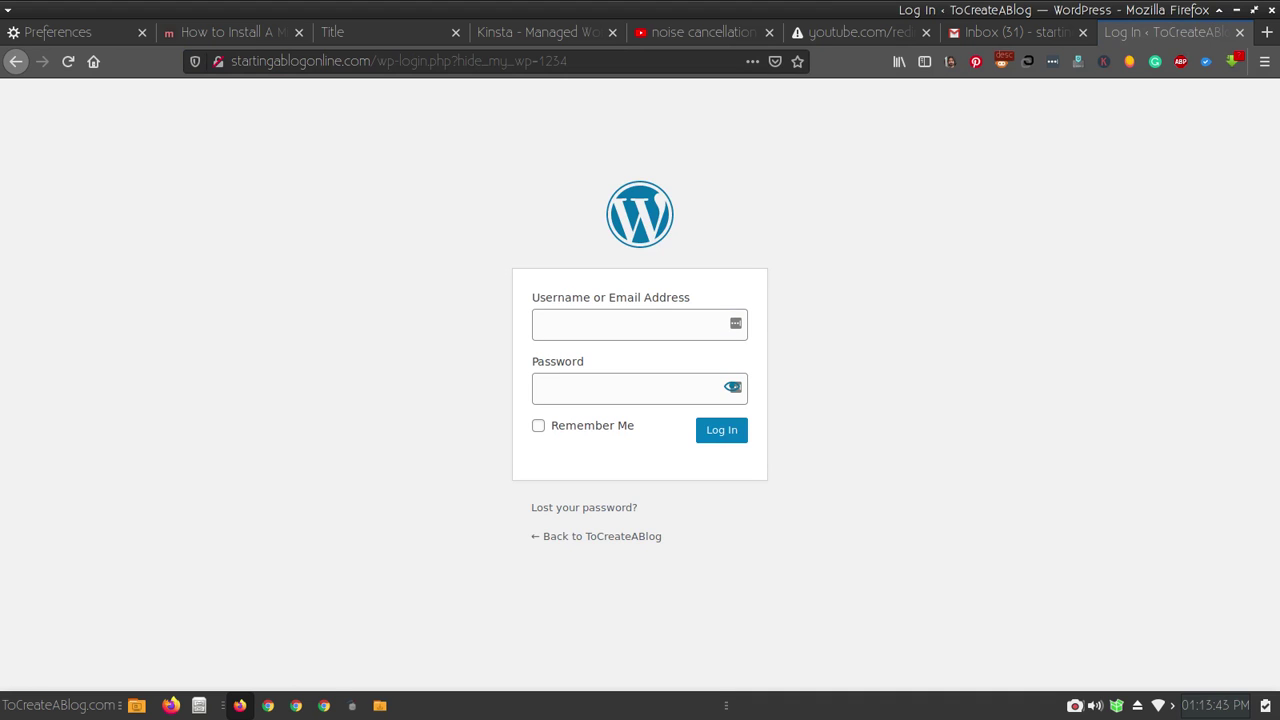
Switch back to Chrome, reduce the page zoom to 125%, and review the Basic Settings from Hide Admin through Hide Admin Bar
{"action": "key", "text": "alt+Tab"}
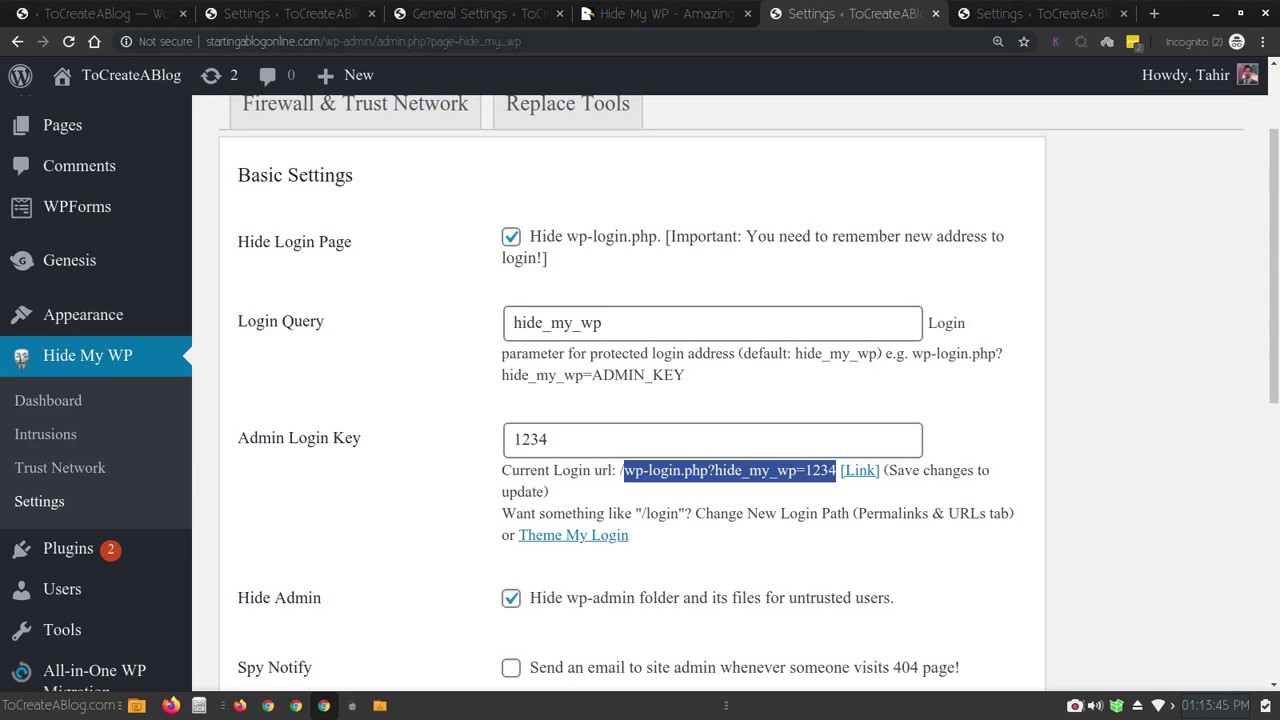
{"action": "key", "text": "ctrl+minus"}
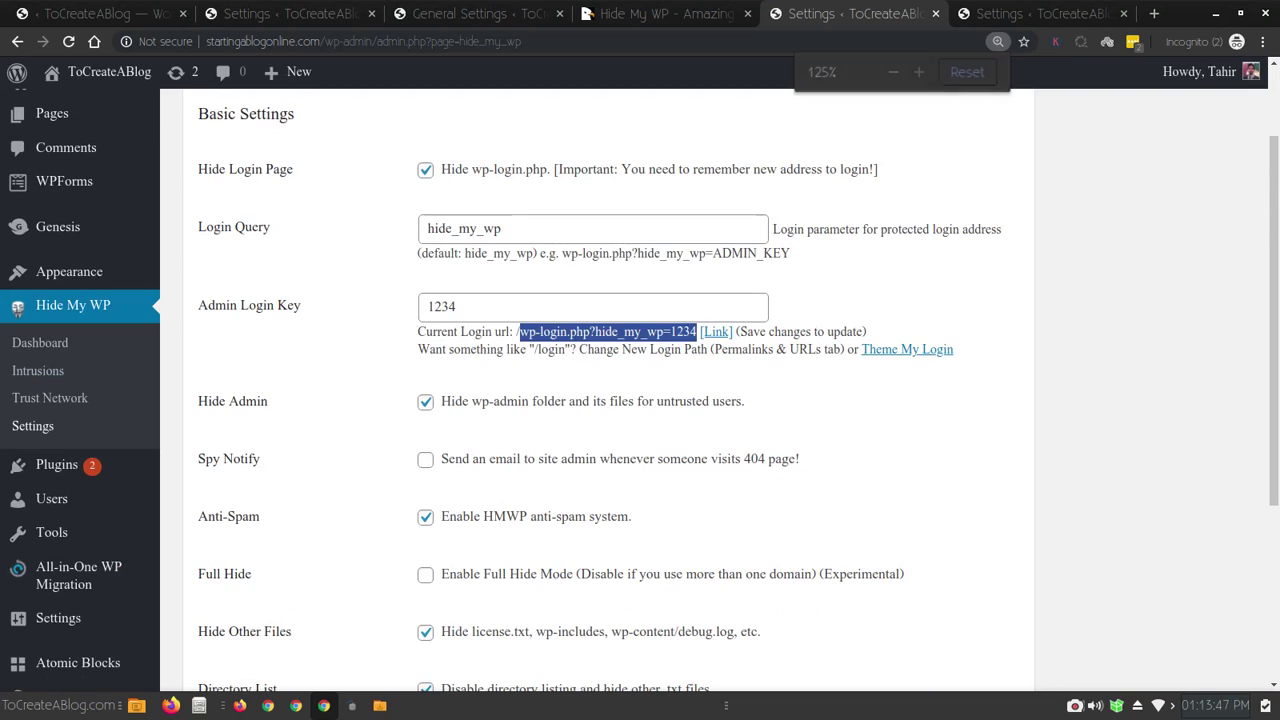
{"action": "scroll", "coordinate": [640, 390], "scroll_direction": "down", "scroll_amount": 3}
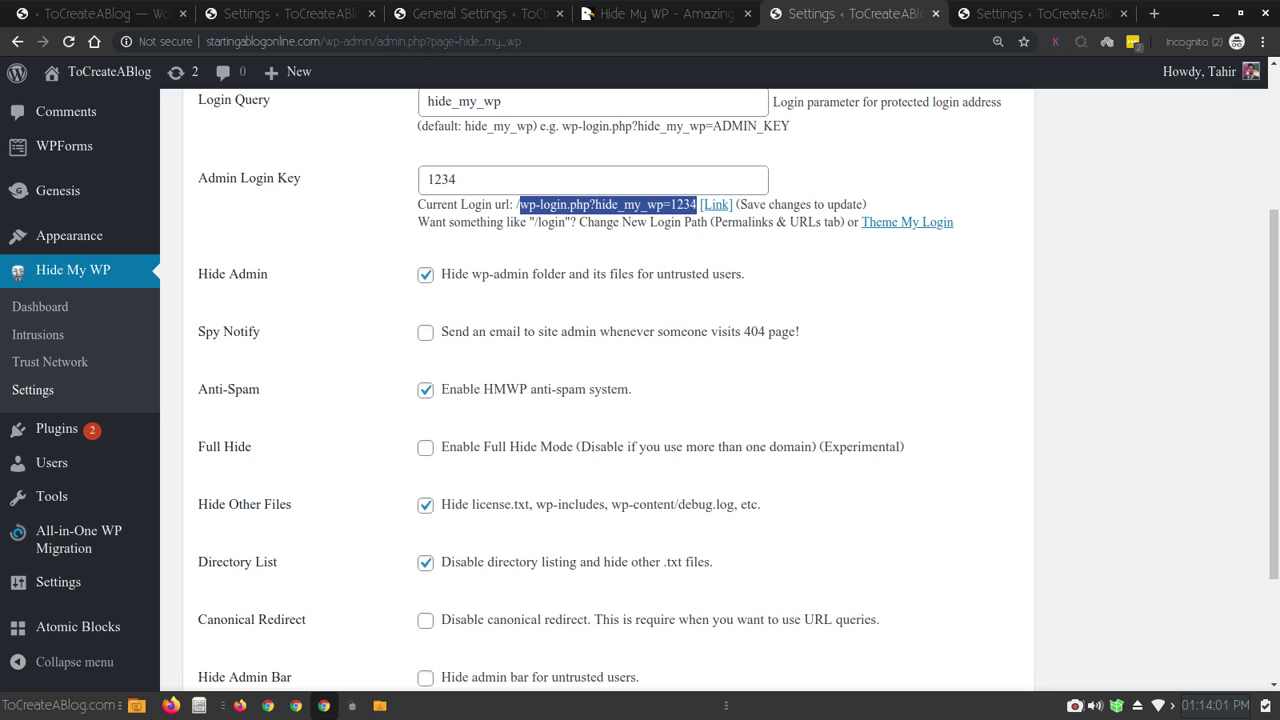
{"action": "scroll", "coordinate": [640, 400], "scroll_direction": "down", "scroll_amount": 1}
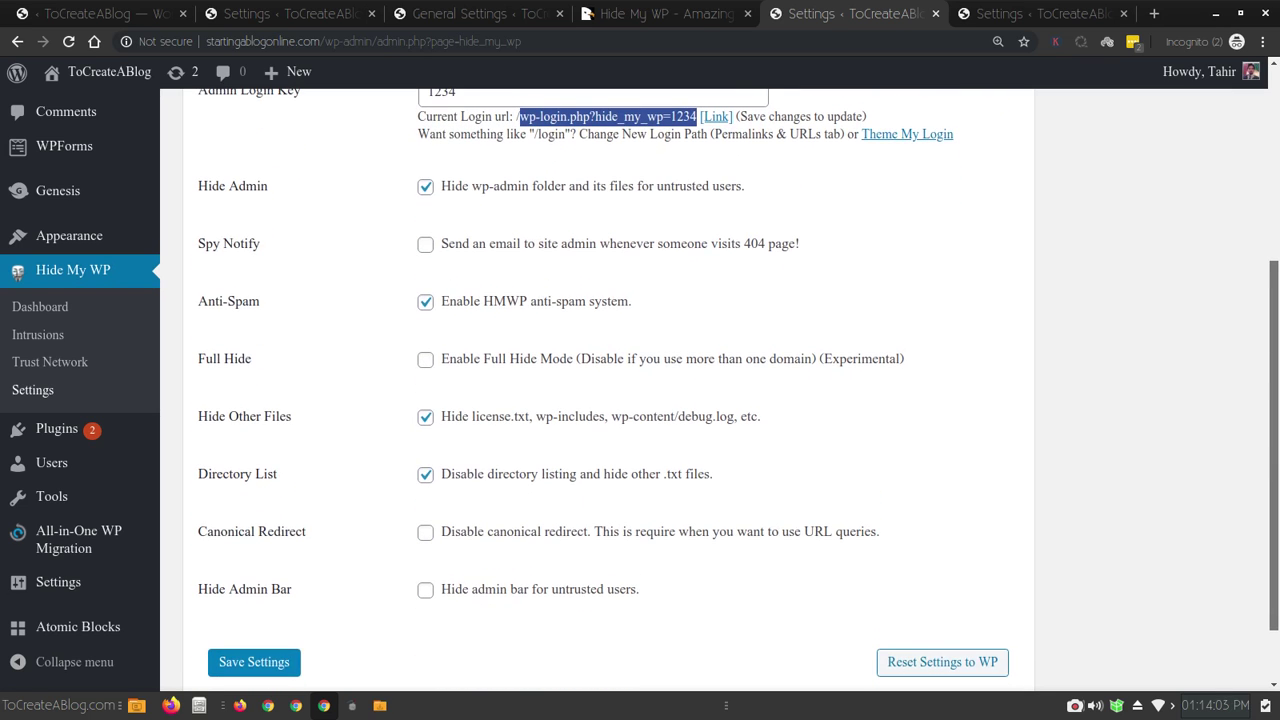
{"action": "scroll", "coordinate": [640, 400], "scroll_direction": "down", "scroll_amount": 1}
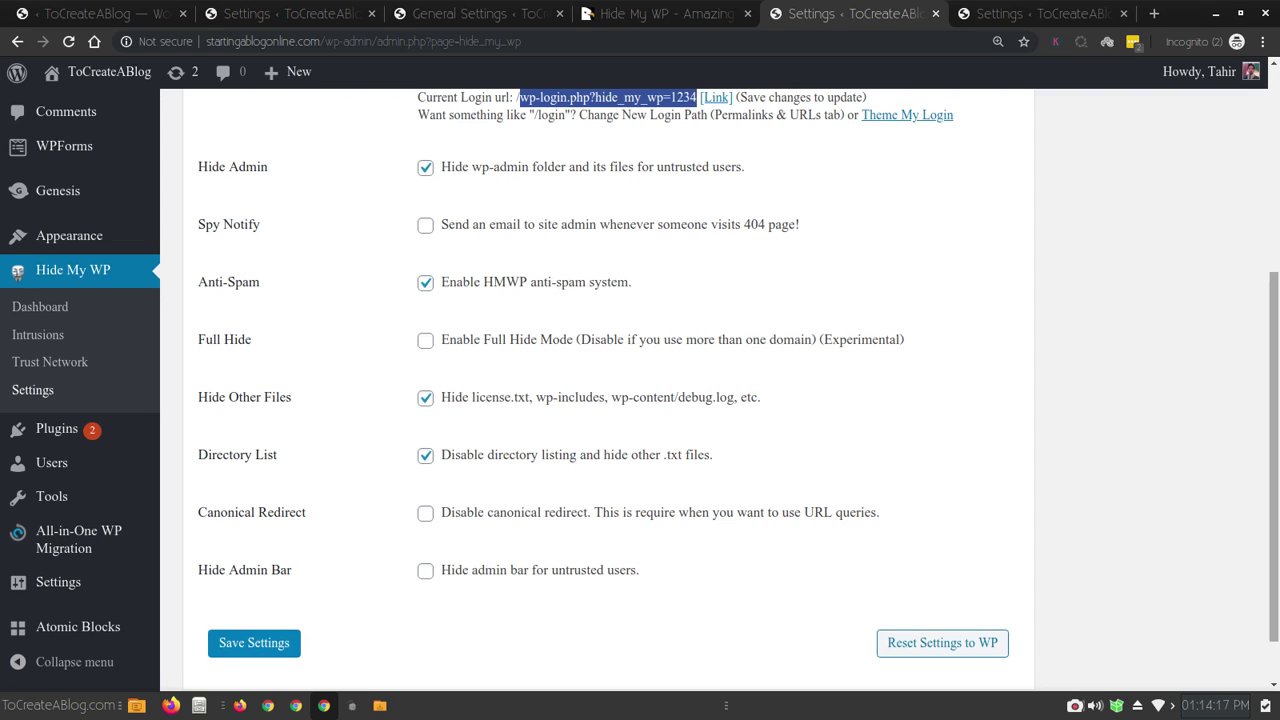
{"action": "scroll", "coordinate": [640, 390], "scroll_direction": "down", "scroll_amount": 1}
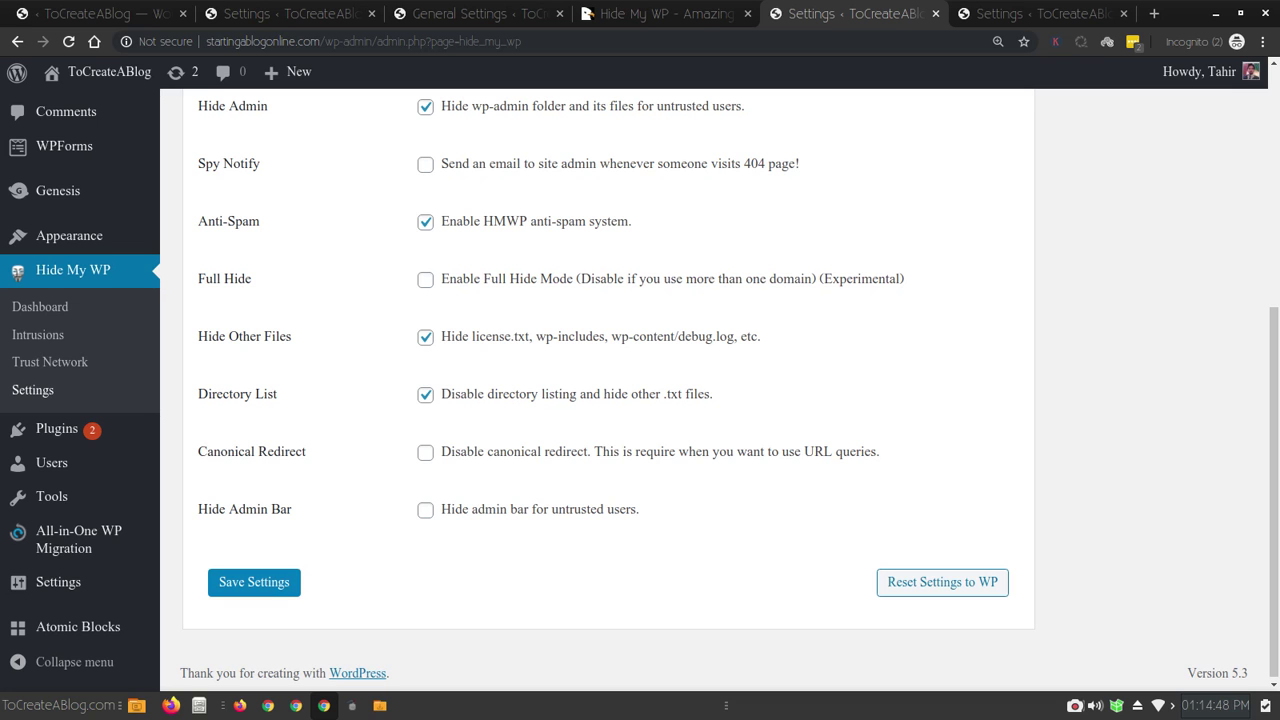
{"action": "scroll", "coordinate": [640, 400], "scroll_direction": "up", "scroll_amount": 5}
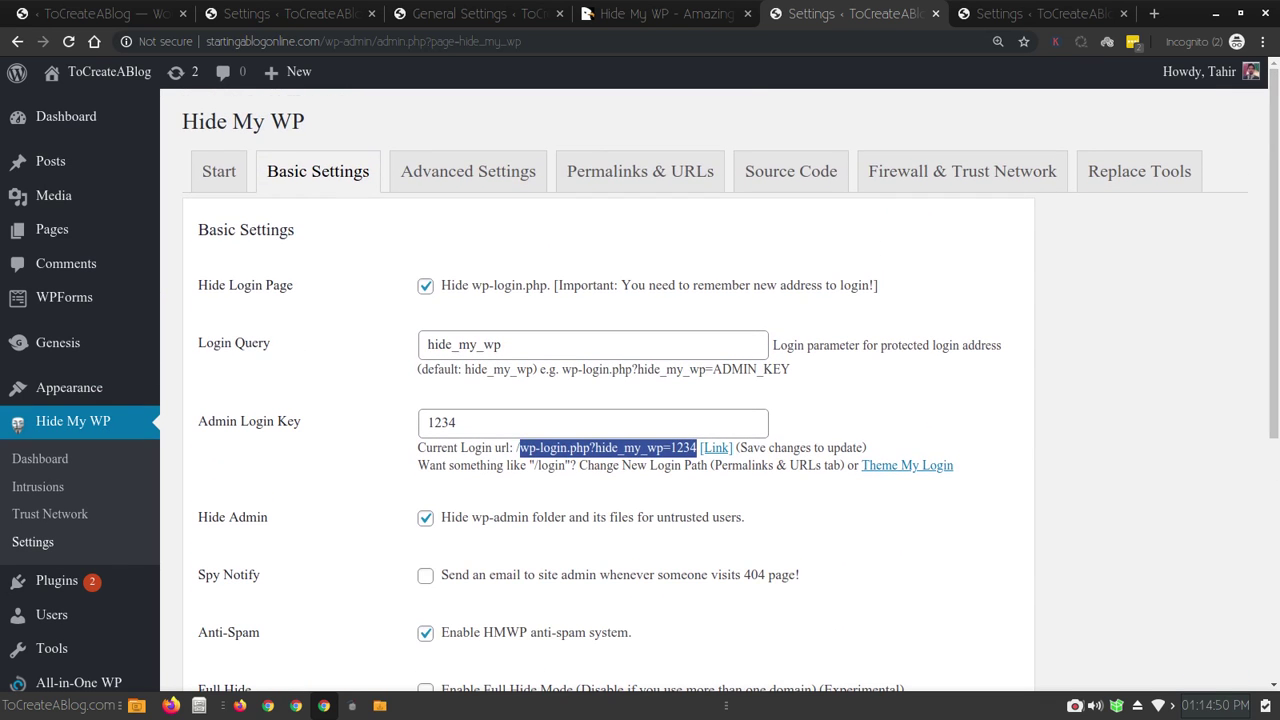
In Advanced Settings, set the 404 Page Template to a custom page, choose Blog as the Custom 404 Page, and save the settings
{"action": "left_click", "coordinate": [468, 171]}
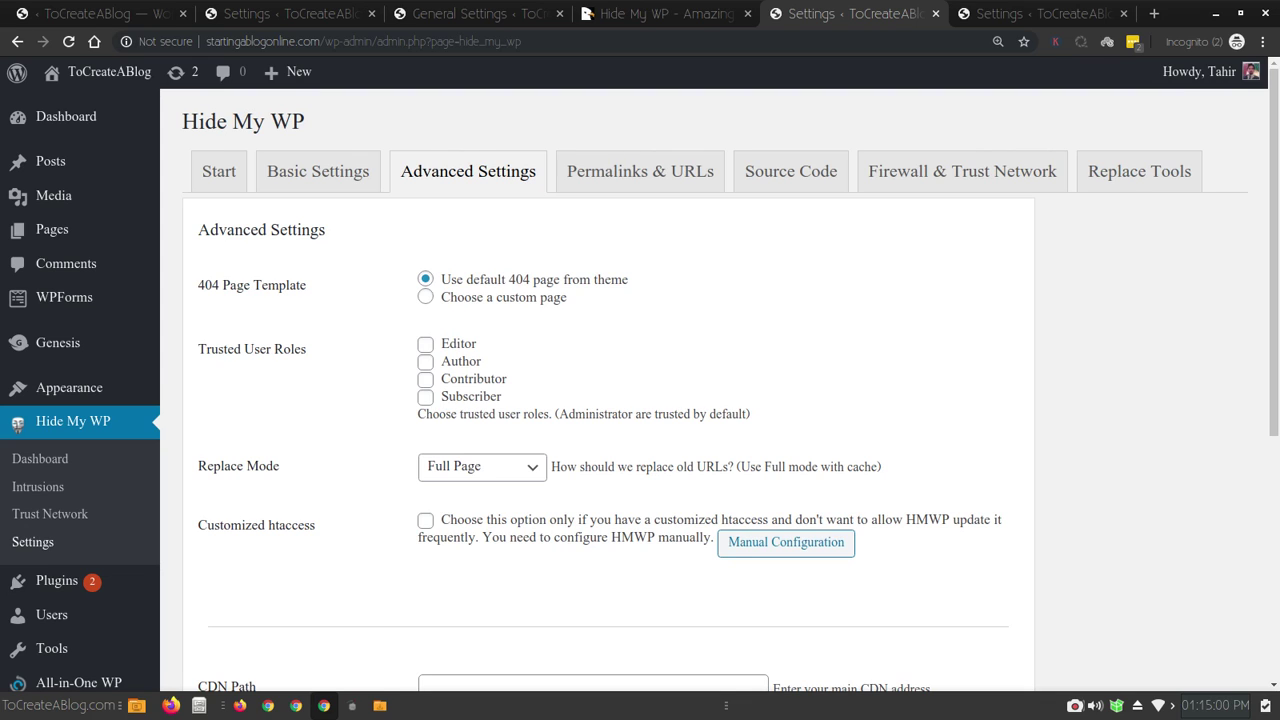
{"action": "left_click", "coordinate": [425, 297]}
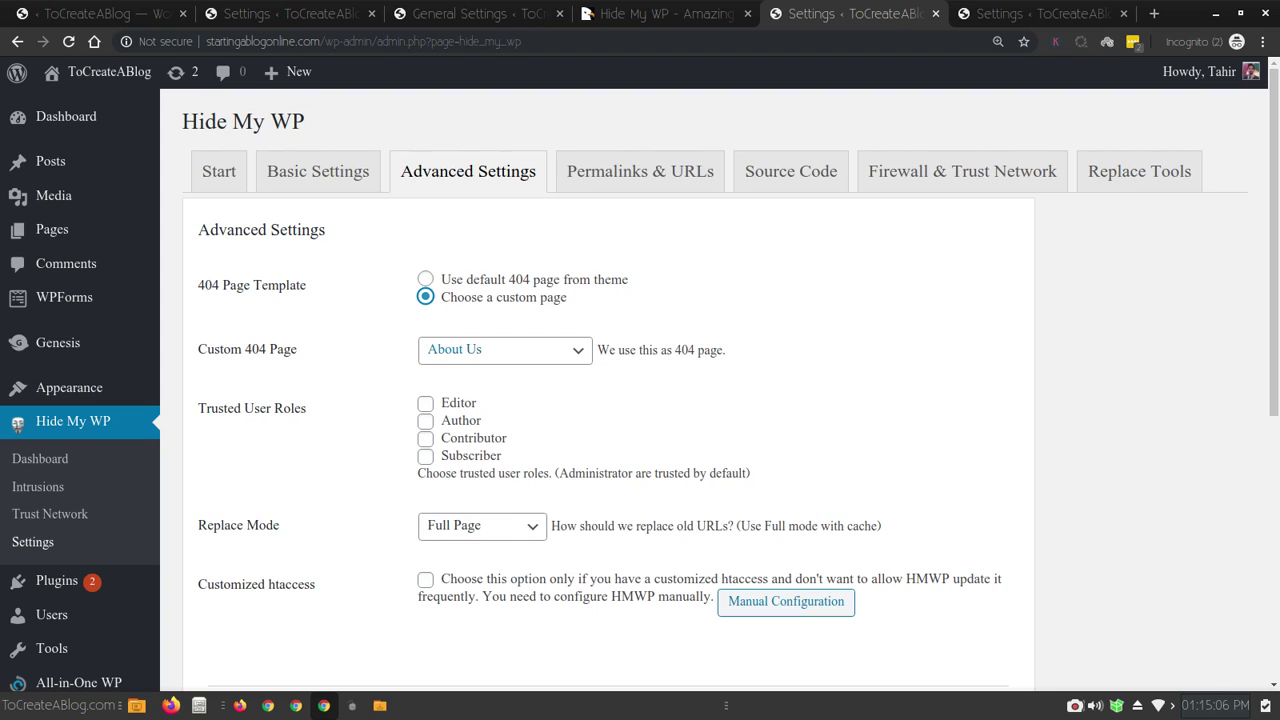
{"action": "left_click", "coordinate": [505, 350]}
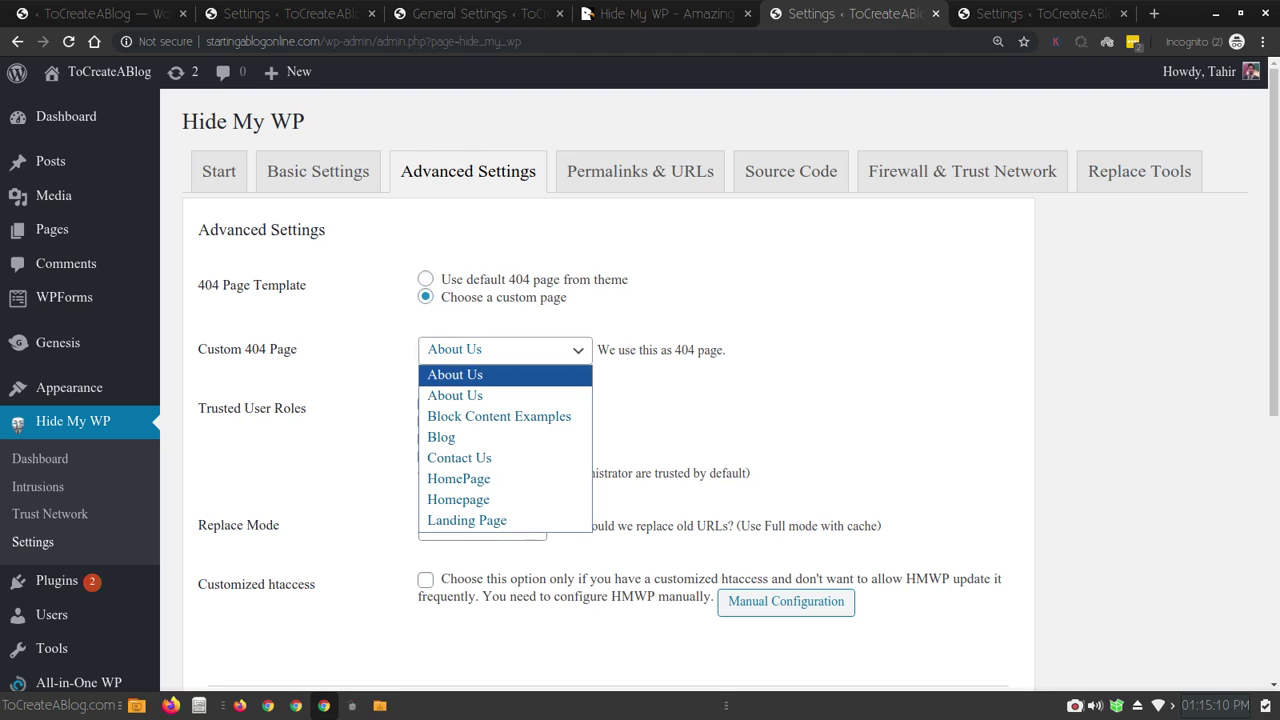
{"action": "key", "text": "Down"}
{"action": "key", "text": "Down"}
{"action": "key", "text": "Down"}
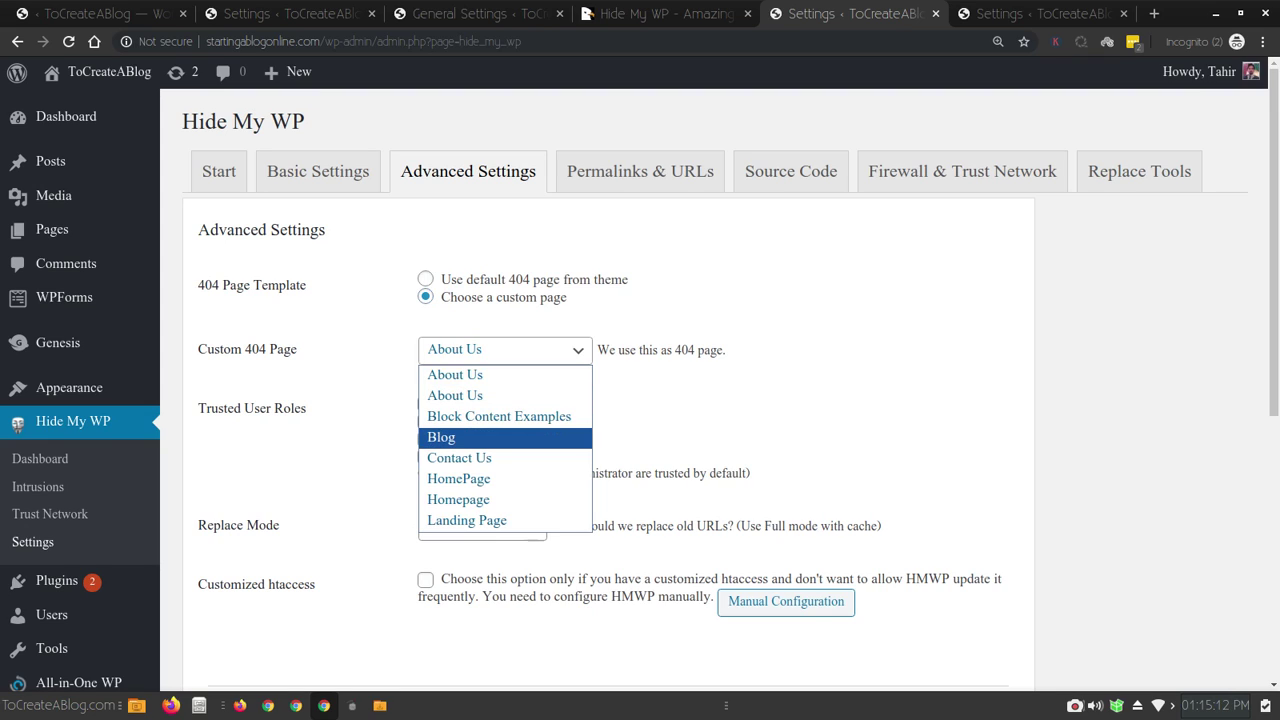
{"action": "key", "text": "Return"}
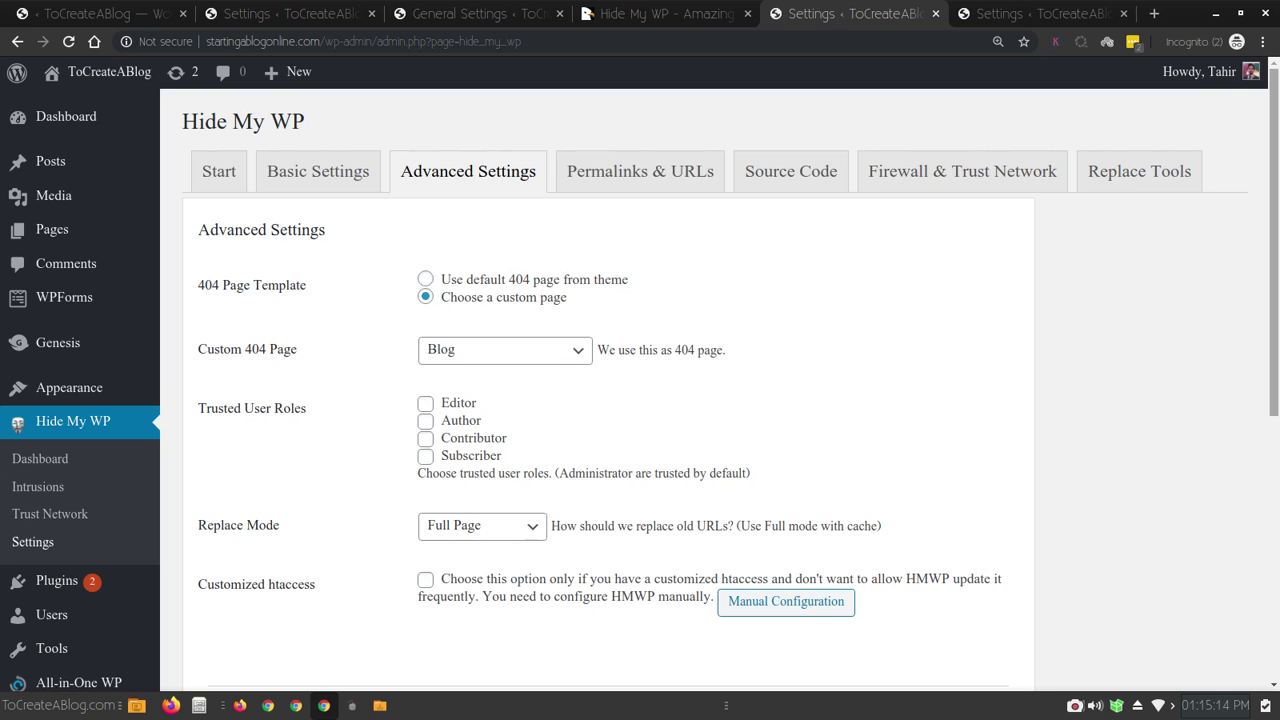
{"action": "scroll", "coordinate": [600, 400], "scroll_direction": "down", "scroll_amount": 3}
{"action": "scroll", "coordinate": [600, 400], "scroll_direction": "down", "scroll_amount": 2}
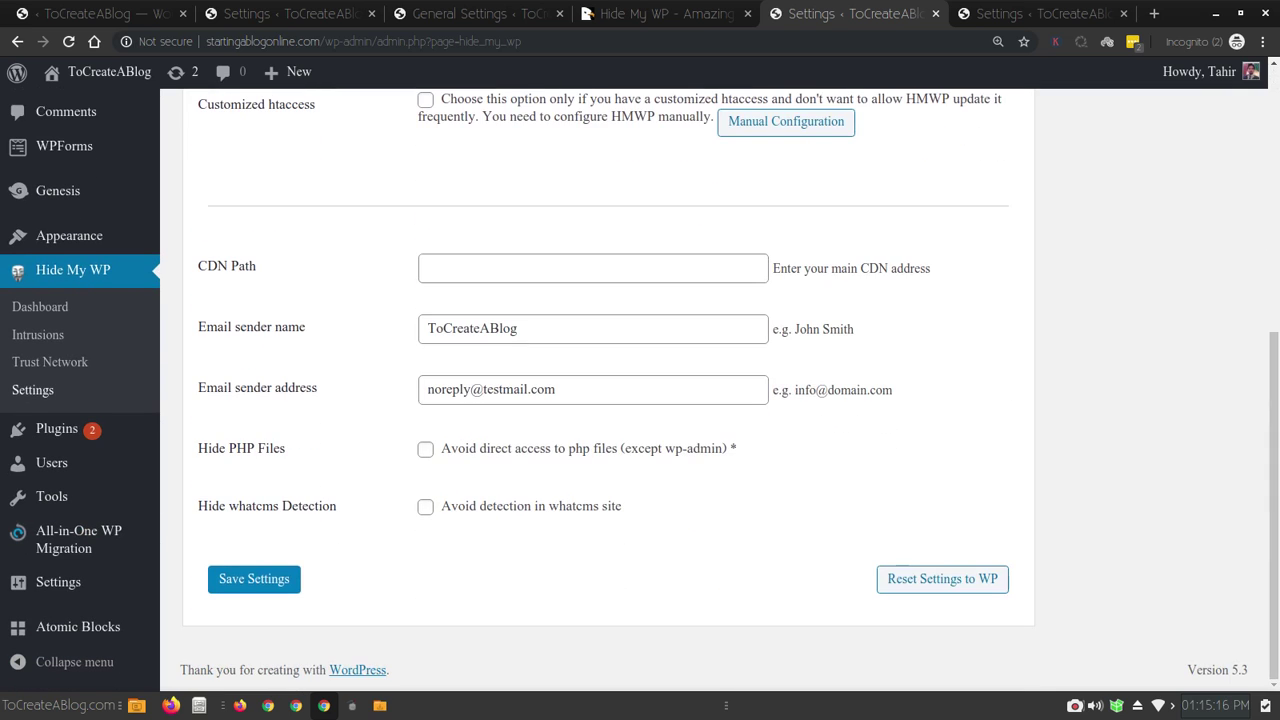
{"action": "left_click", "coordinate": [254, 579]}
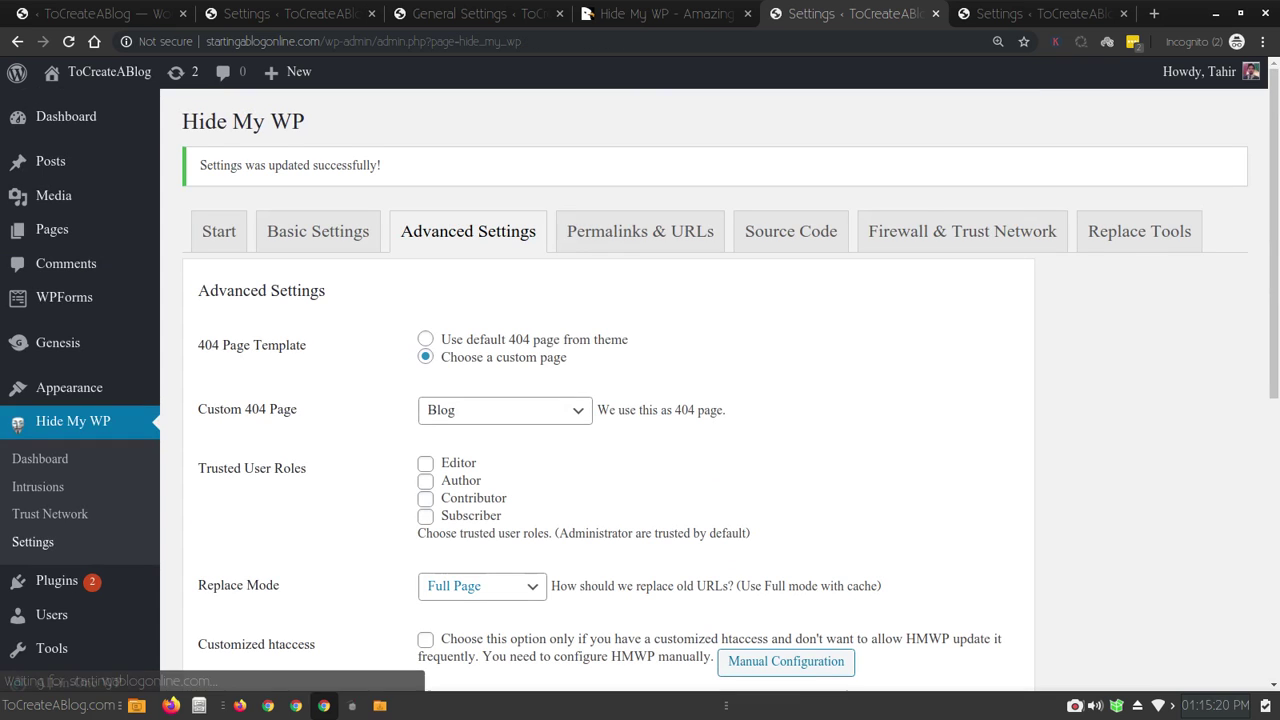
Switch to Firefox, load wp-login.php without the login query, and look through the page it opens
{"action": "left_click", "coordinate": [240, 705]}
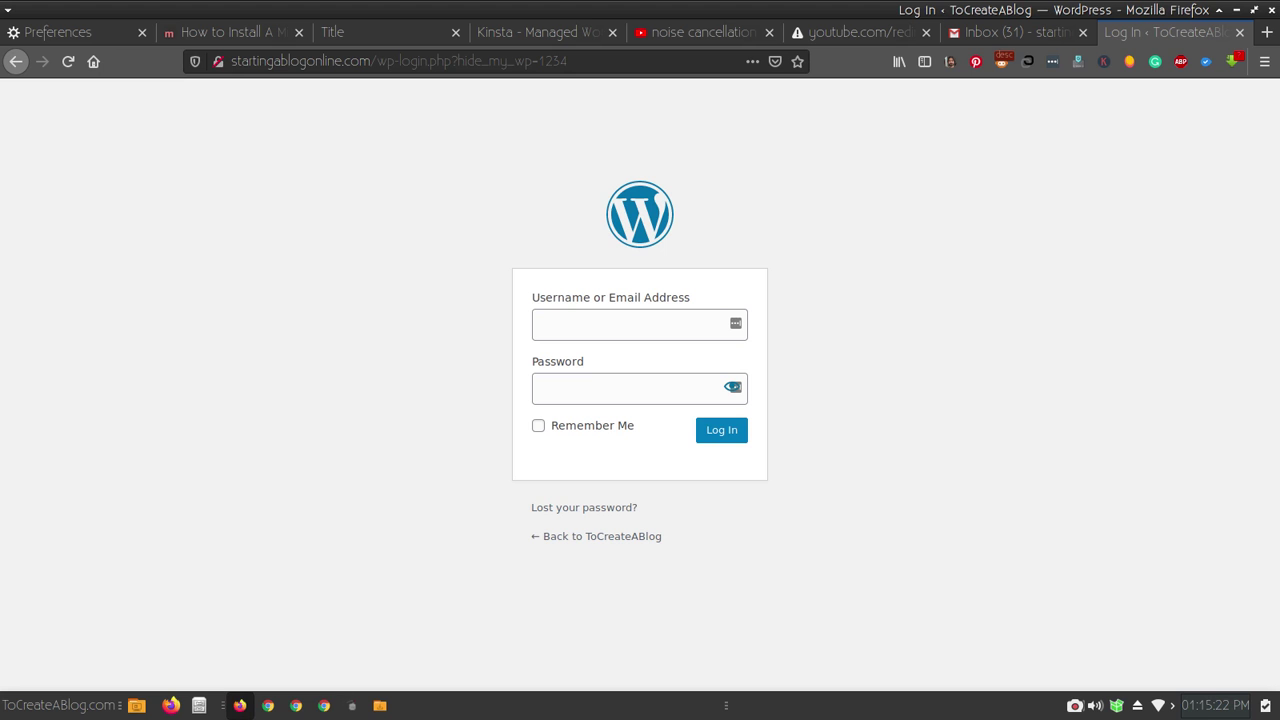
{"action": "left_click_drag", "start_coordinate": [567, 61], "coordinate": [455, 61]}
{"action": "key", "text": "BackSpace"}
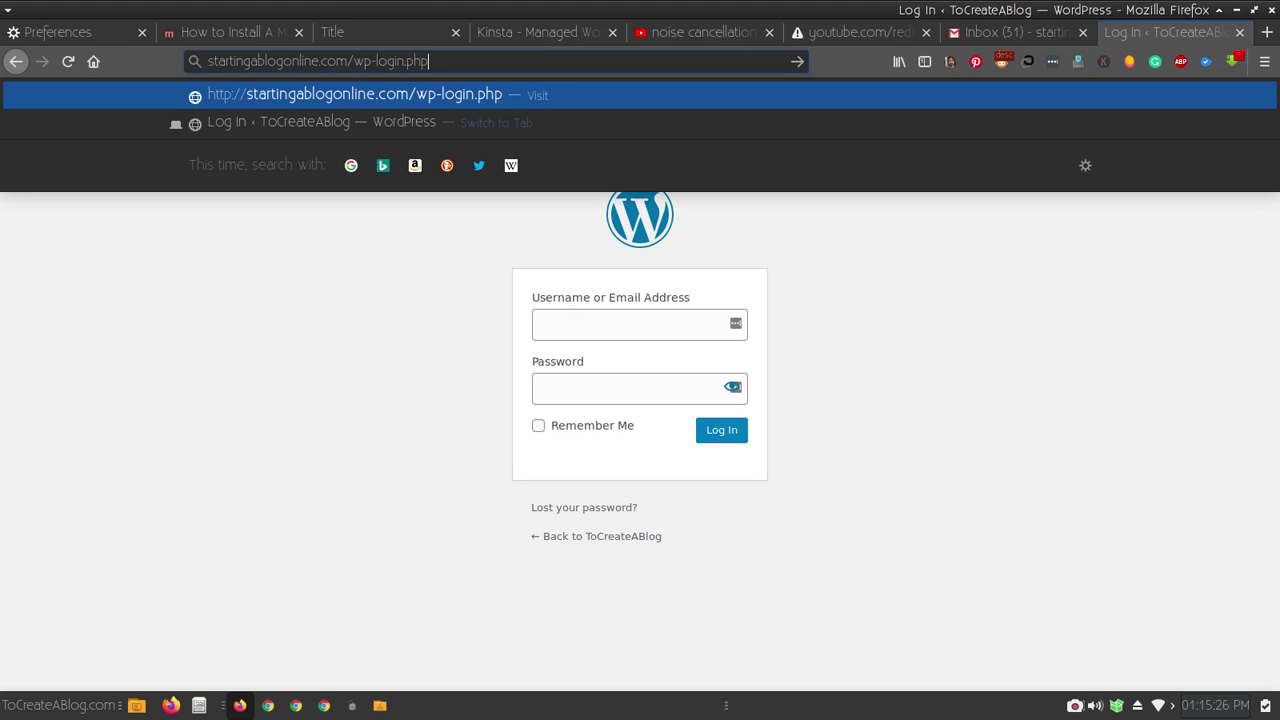
{"action": "key", "text": "Return"}
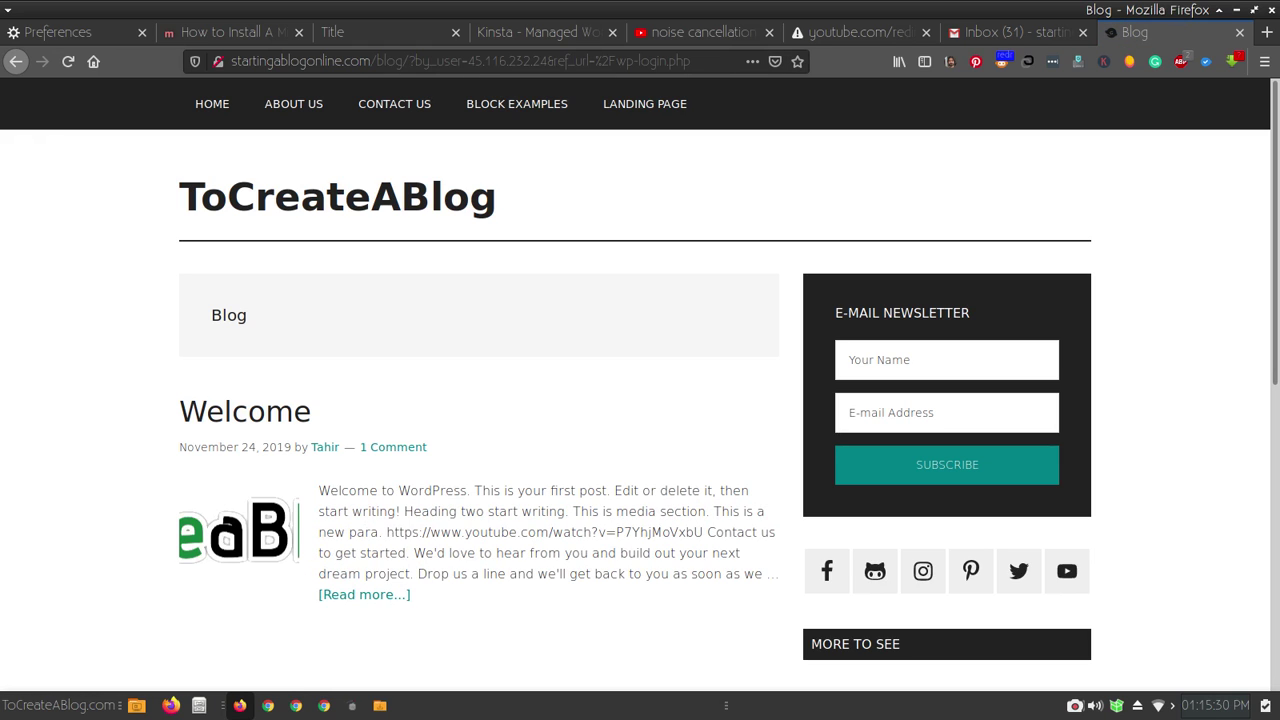
{"action": "scroll", "coordinate": [640, 400], "scroll_direction": "down", "scroll_amount": 5}
{"action": "scroll", "coordinate": [640, 400], "scroll_direction": "up", "scroll_amount": 5}
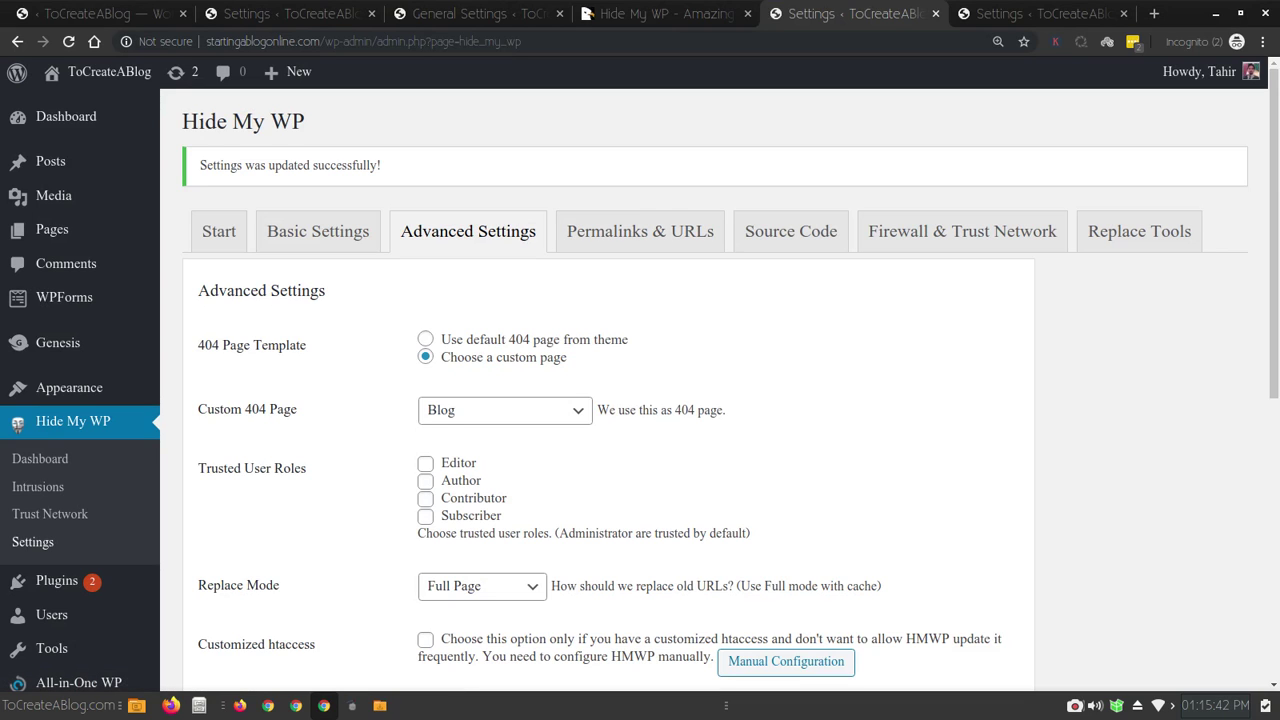
Examine the remaining Advanced Settings in Chrome, including Trusted User Roles, the Replace Mode options, Customized htaccess, CDN Path and email sender fields
{"action": "scroll", "coordinate": [640, 380], "scroll_direction": "down", "scroll_amount": 3}
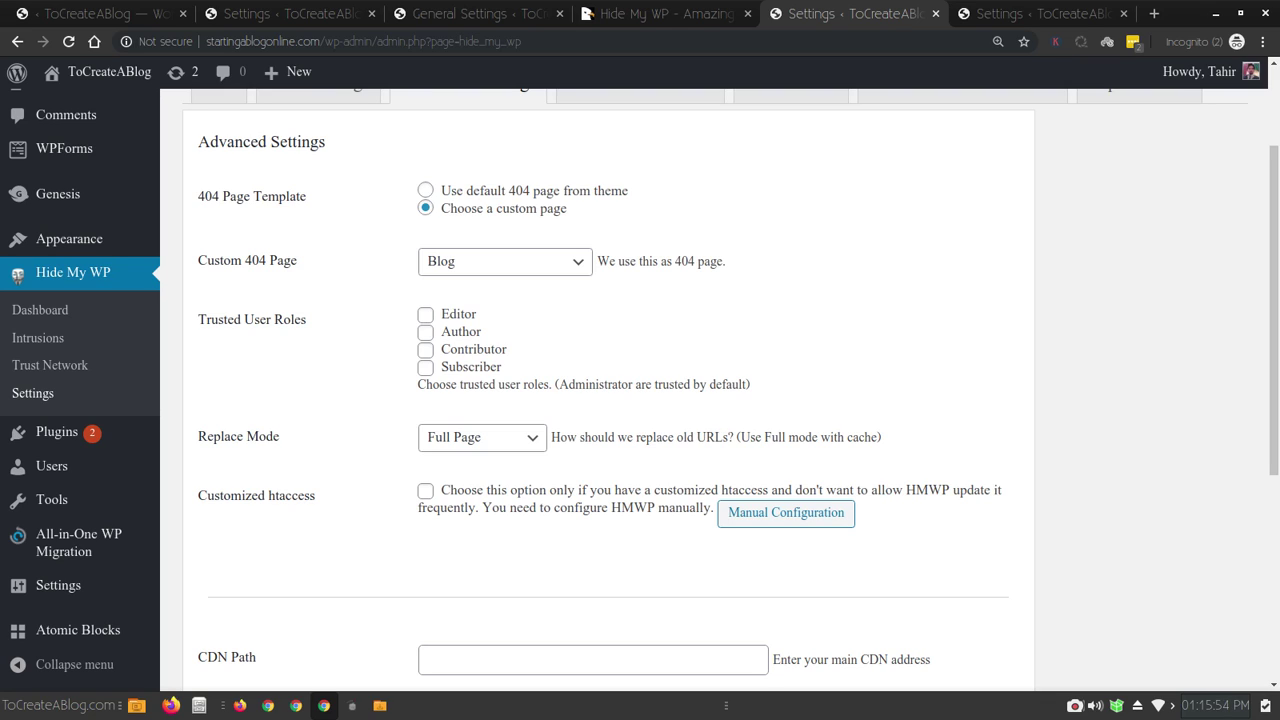
{"action": "left_click_drag", "start_coordinate": [750, 384], "coordinate": [552, 384]}
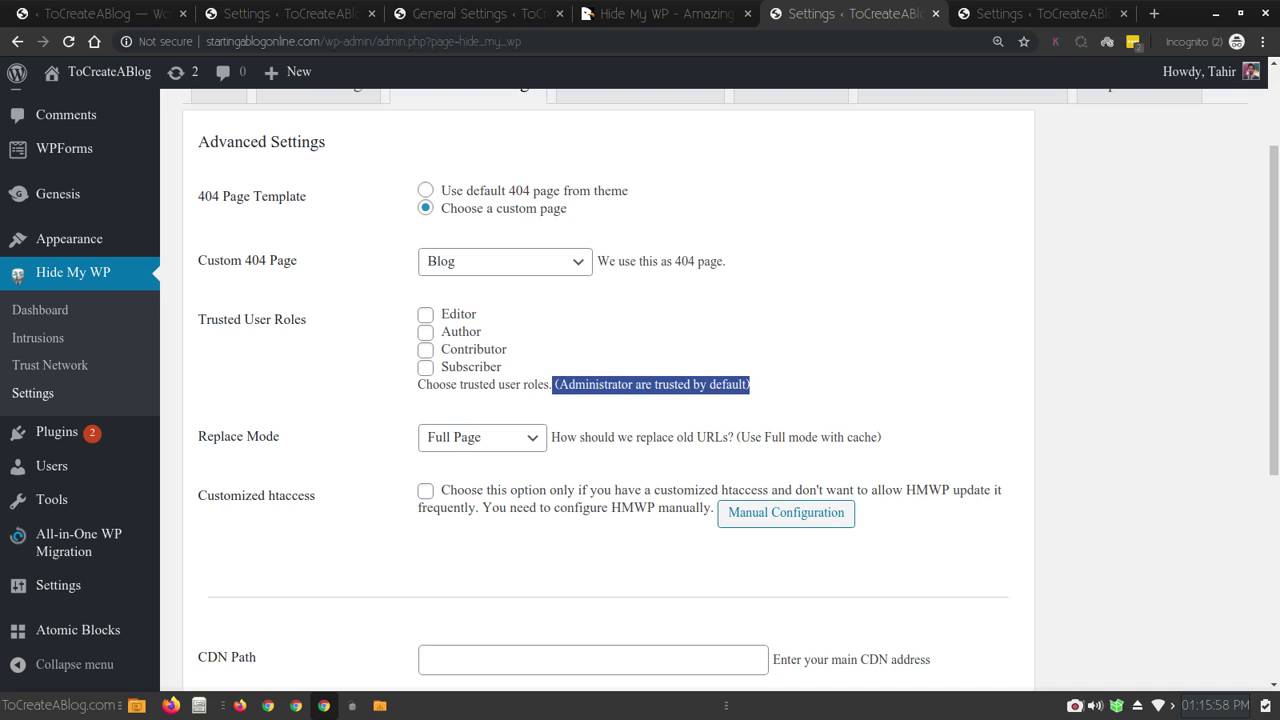
{"action": "left_click", "coordinate": [552, 384]}
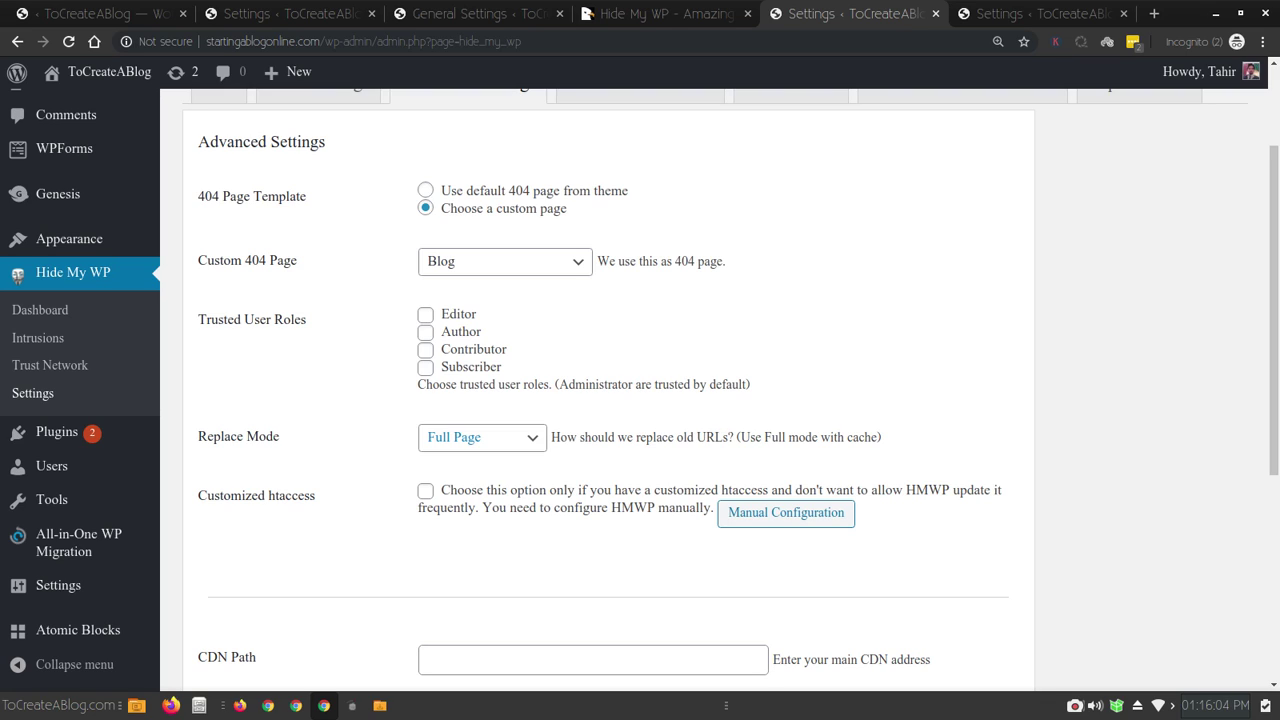
{"action": "left_click", "coordinate": [481, 437]}
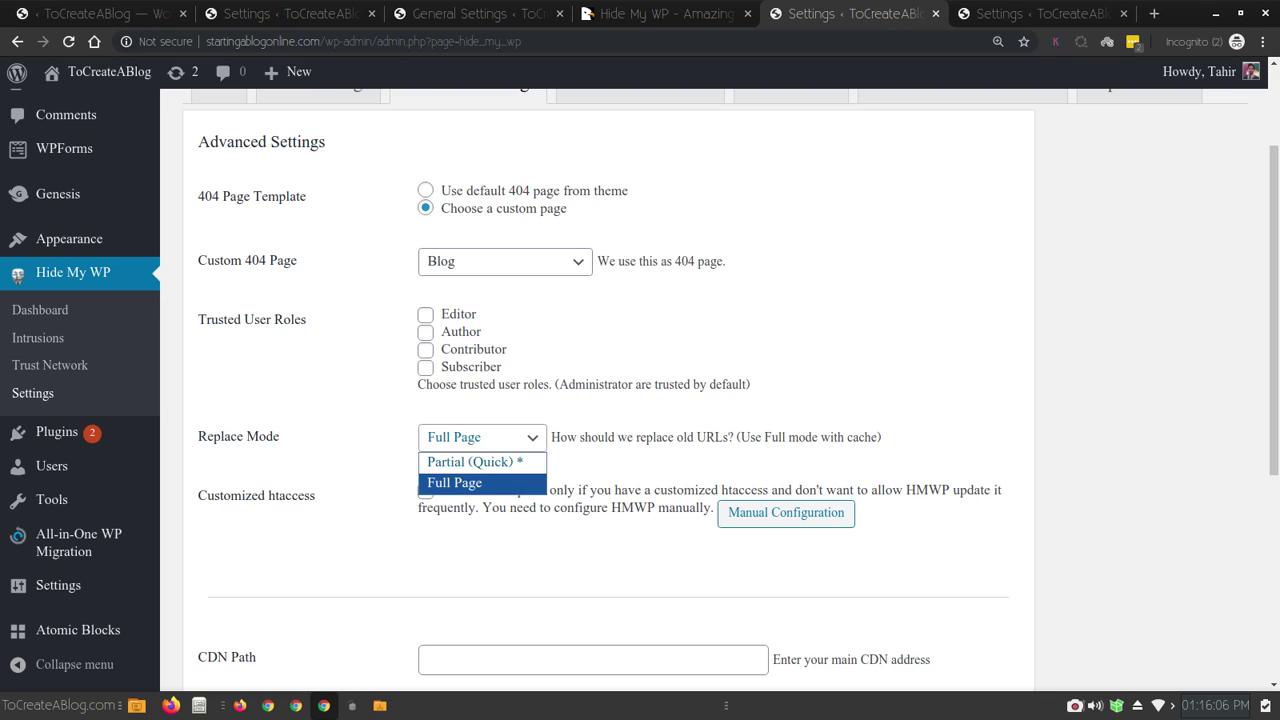
{"action": "key", "text": "Return"}
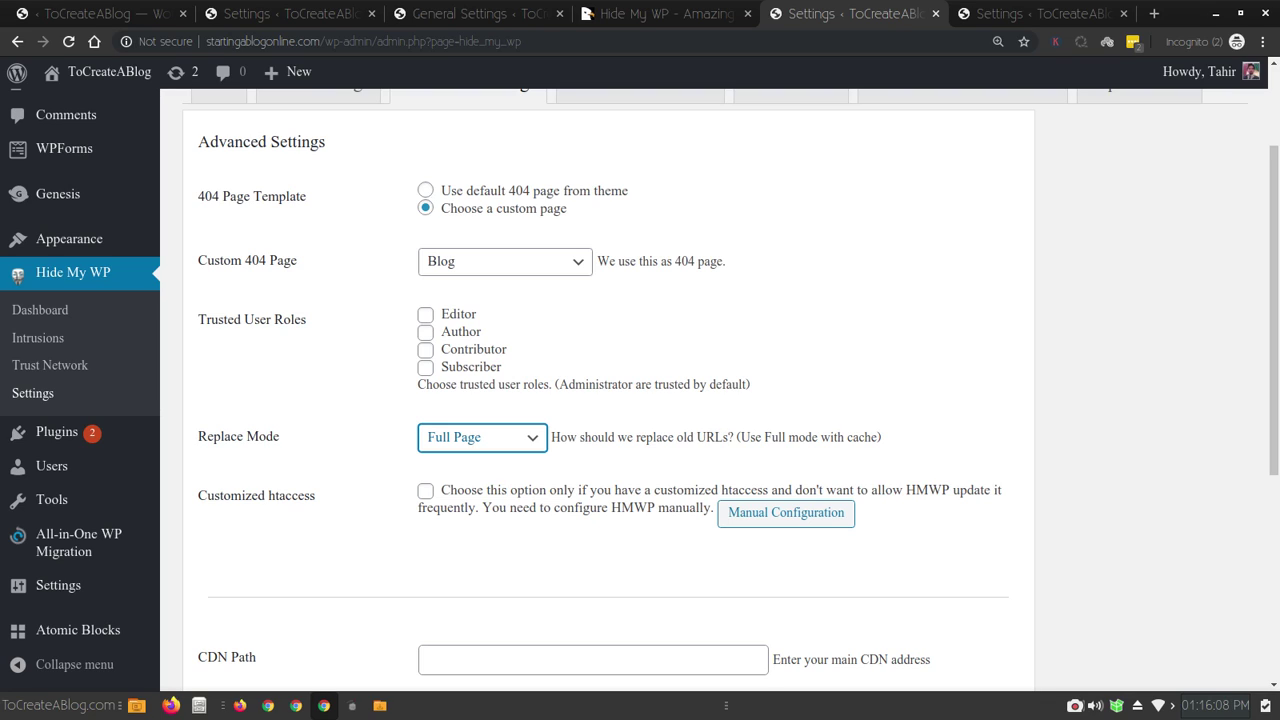
{"action": "scroll", "coordinate": [700, 400], "scroll_direction": "down", "scroll_amount": 4}
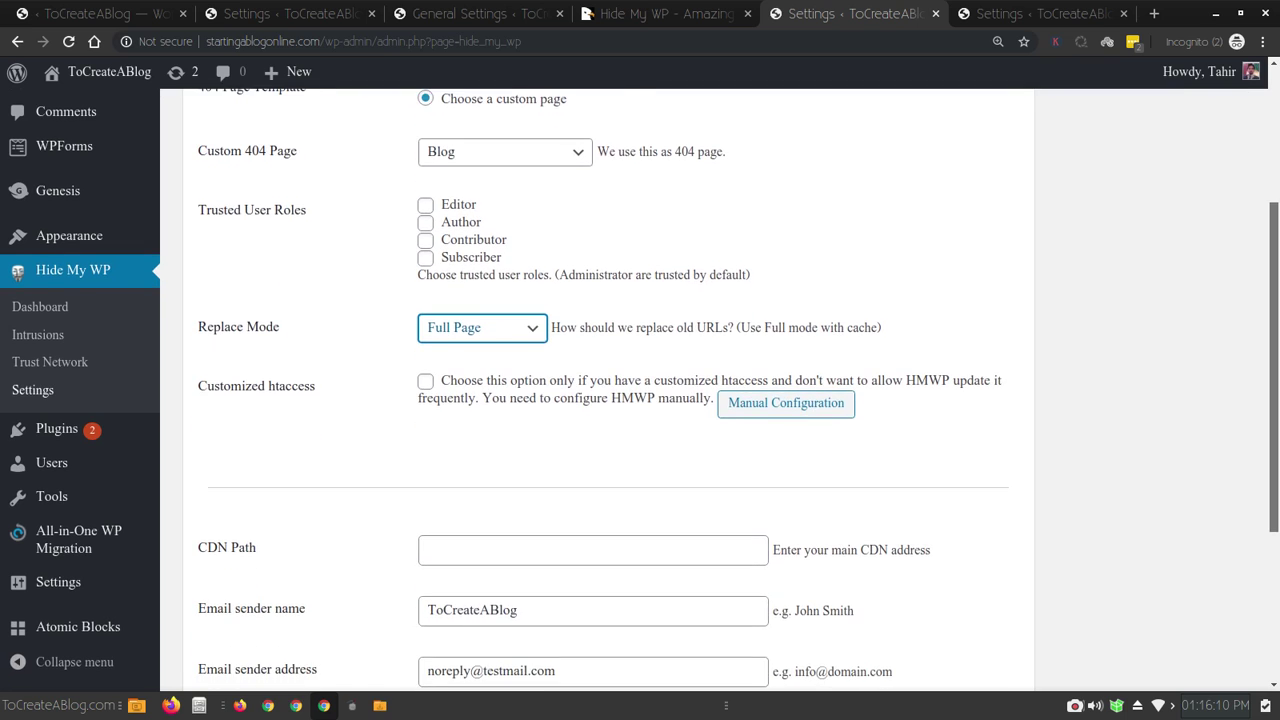
{"action": "scroll", "coordinate": [640, 400], "scroll_direction": "down", "scroll_amount": 1}
{"action": "scroll", "coordinate": [640, 400], "scroll_direction": "down", "scroll_amount": 1}
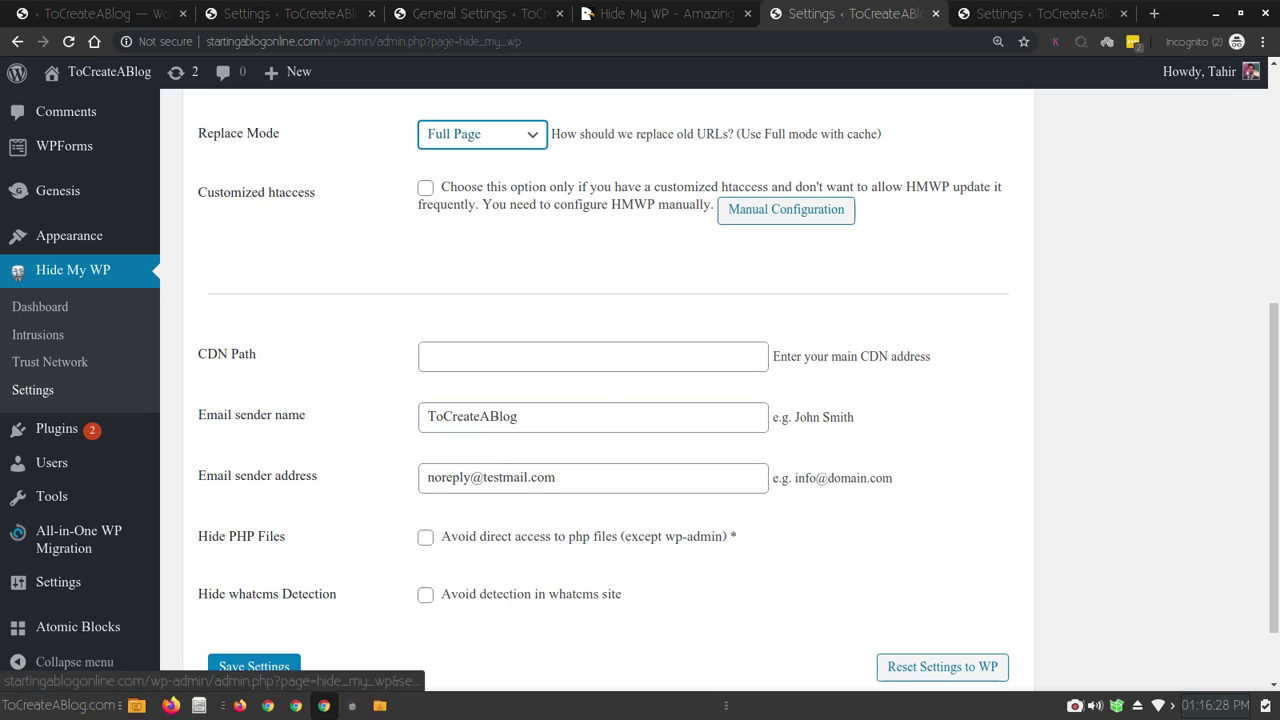
Open the Permalinks & URLs settings and review the new theme, style, wp-includes, plugin and upload path fields
{"action": "scroll", "coordinate": [640, 390], "scroll_direction": "down", "scroll_amount": 1}
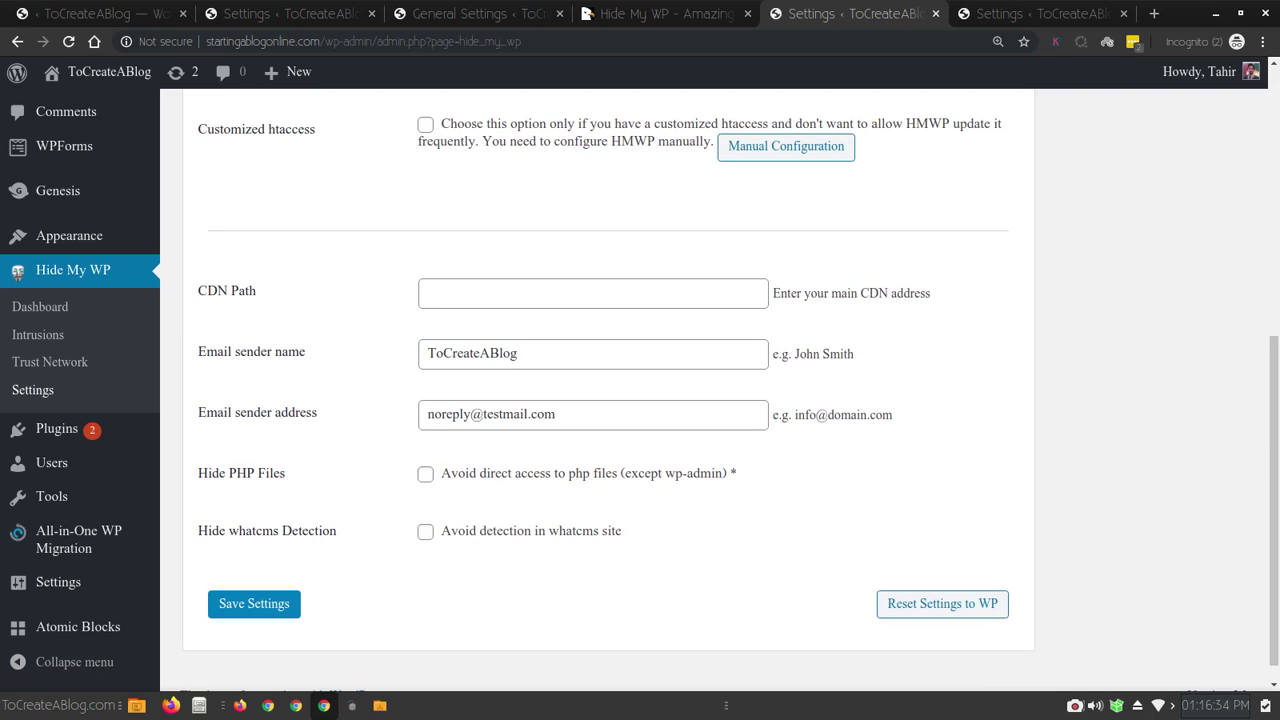
{"action": "scroll", "coordinate": [640, 390], "scroll_direction": "up", "scroll_amount": 3}
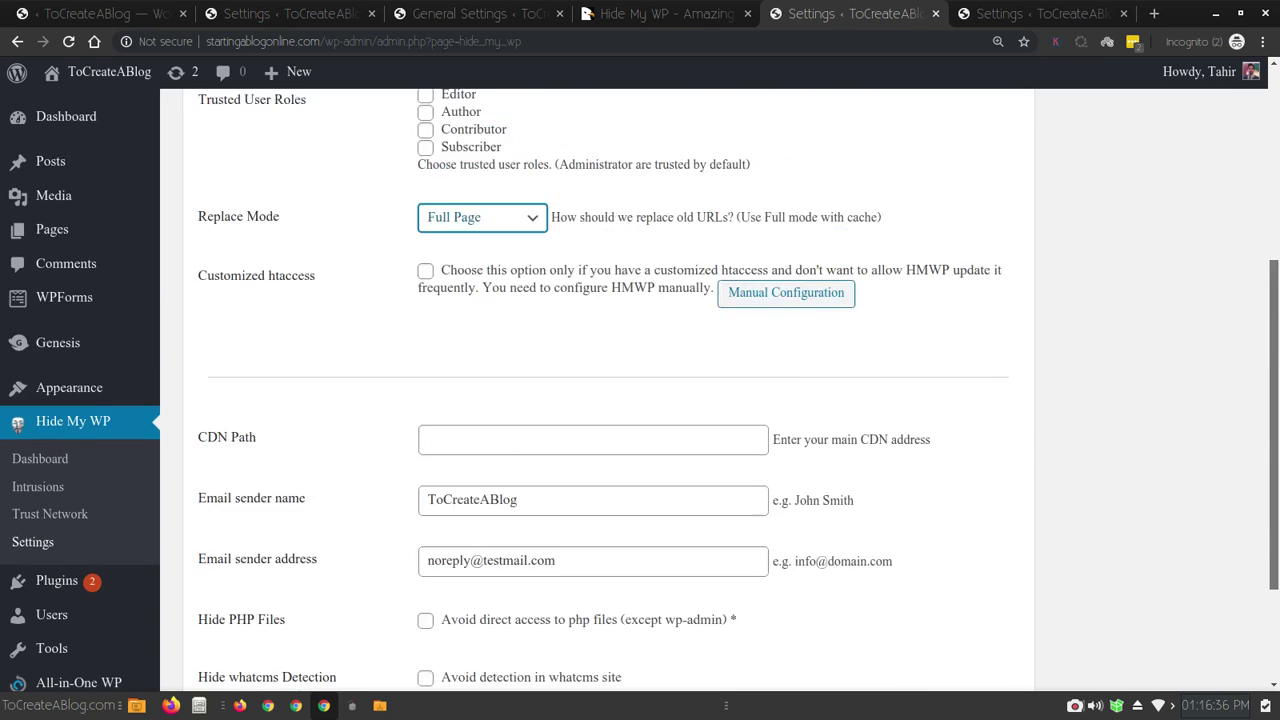
{"action": "scroll", "coordinate": [640, 390], "scroll_direction": "up", "scroll_amount": 3}
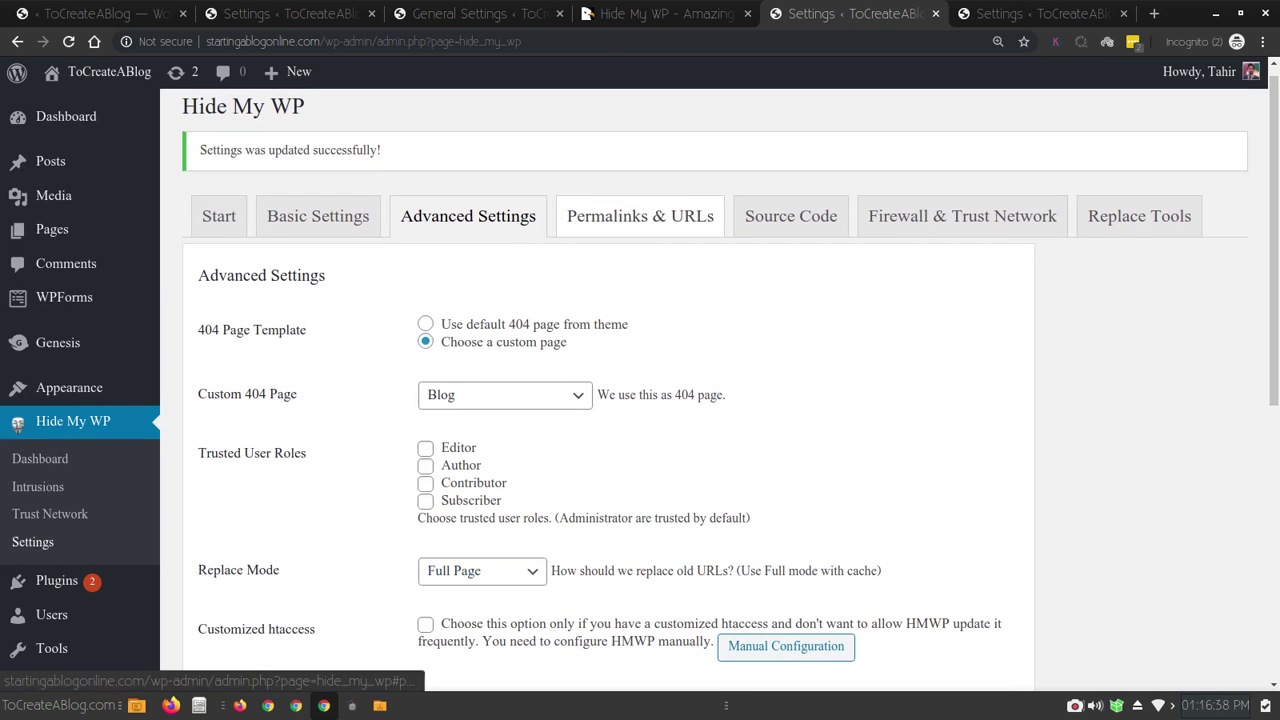
{"action": "left_click", "coordinate": [640, 216]}
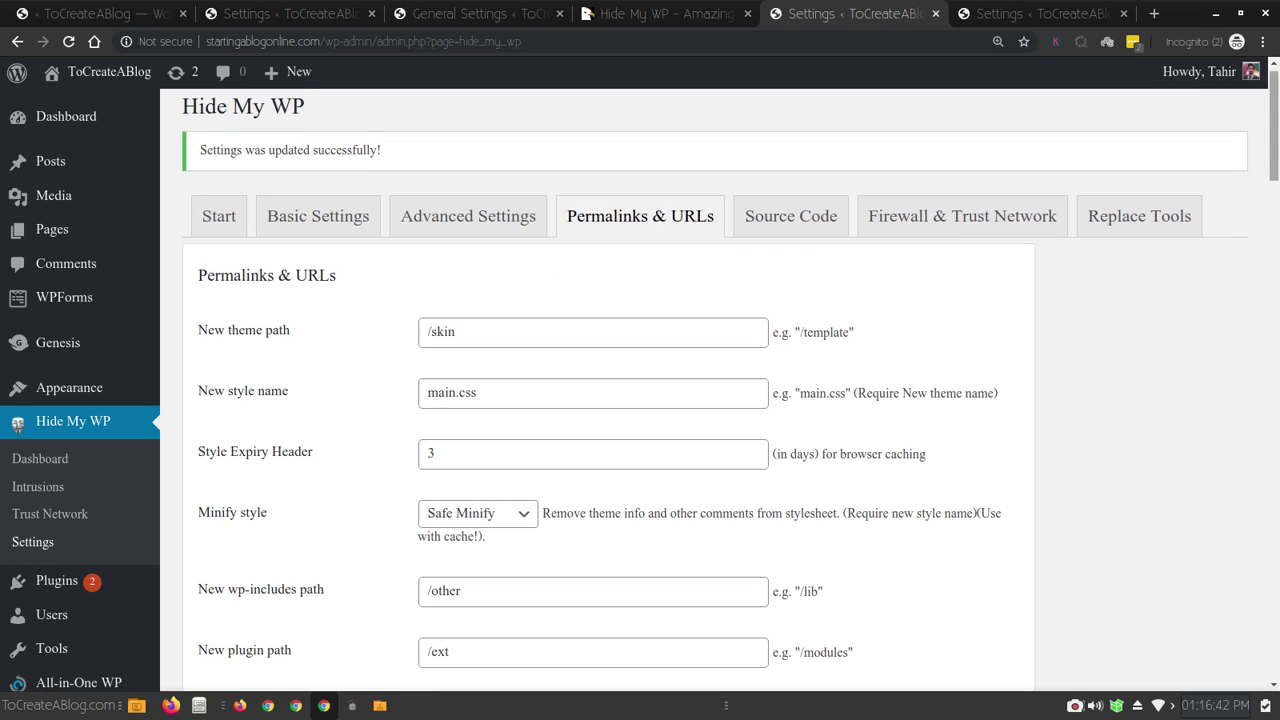
{"action": "scroll", "coordinate": [640, 390], "scroll_direction": "down", "scroll_amount": 1}
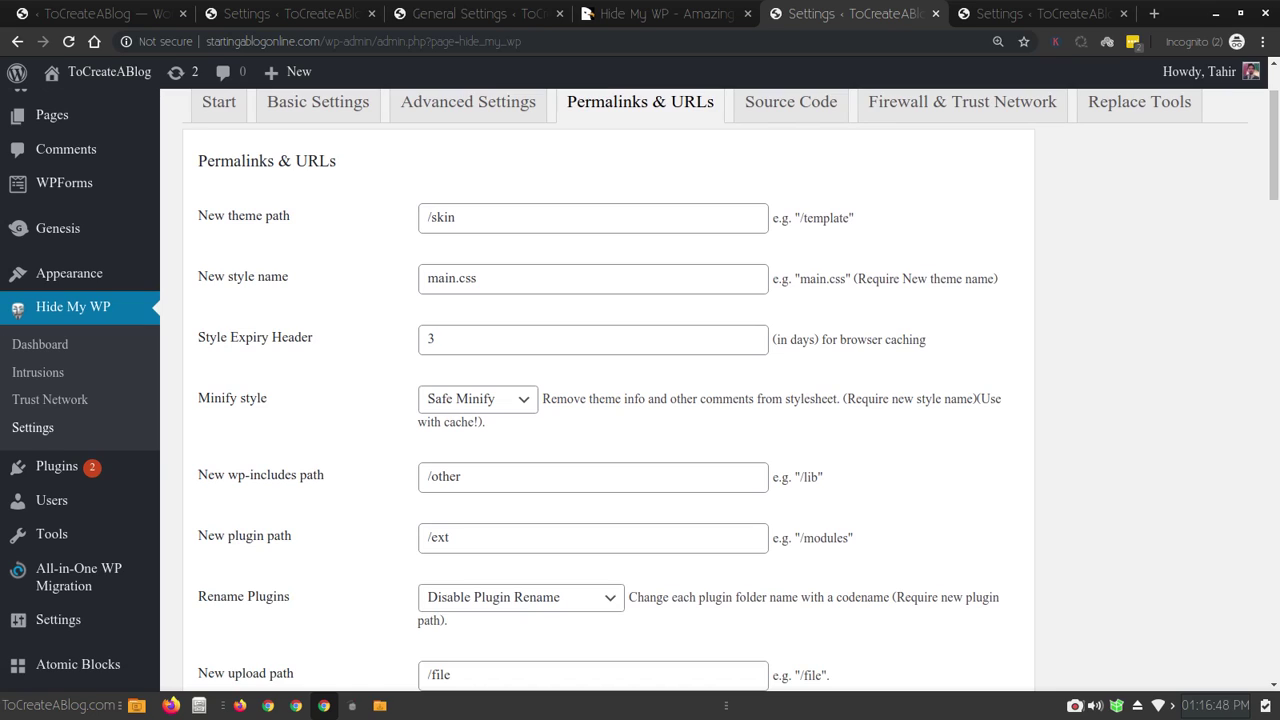
{"action": "left_click", "coordinate": [458, 218]}
{"action": "left_click_drag", "start_coordinate": [458, 218], "coordinate": [428, 218]}
{"action": "scroll", "coordinate": [640, 390], "scroll_direction": "down", "scroll_amount": 1}
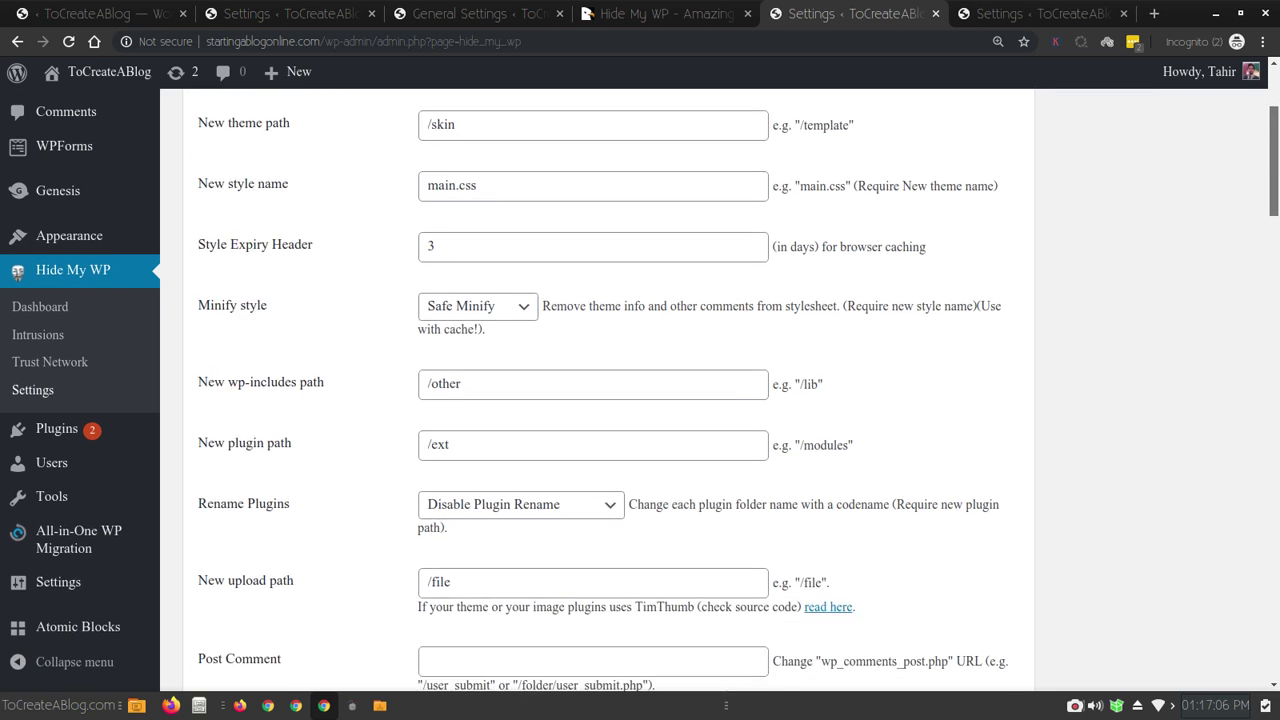
{"action": "scroll", "coordinate": [640, 390], "scroll_direction": "down", "scroll_amount": 1}
{"action": "scroll", "coordinate": [640, 390], "scroll_direction": "down", "scroll_amount": 1}
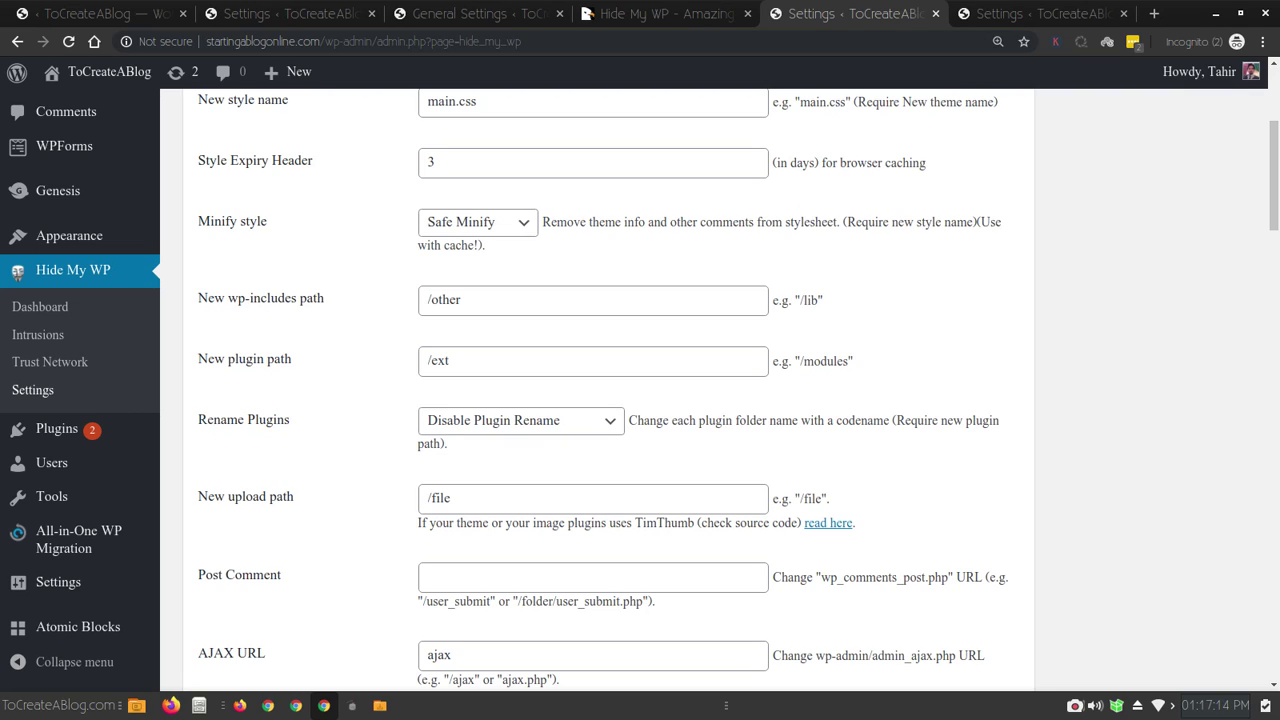
{"action": "scroll", "coordinate": [640, 390], "scroll_direction": "down", "scroll_amount": 1}
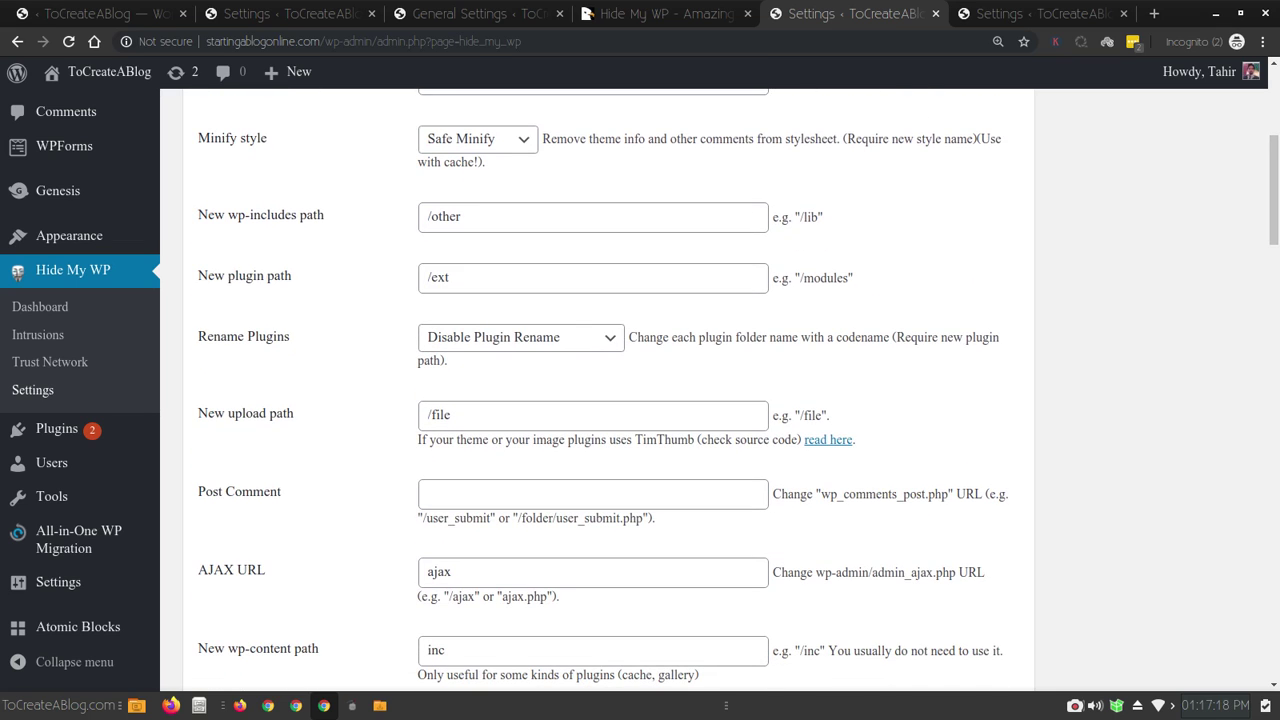
Open the Themes page in a new tab, look at the installed themes, and return to the Permalinks & URLs settings
{"action": "mouse_move", "coordinate": [70, 236]}
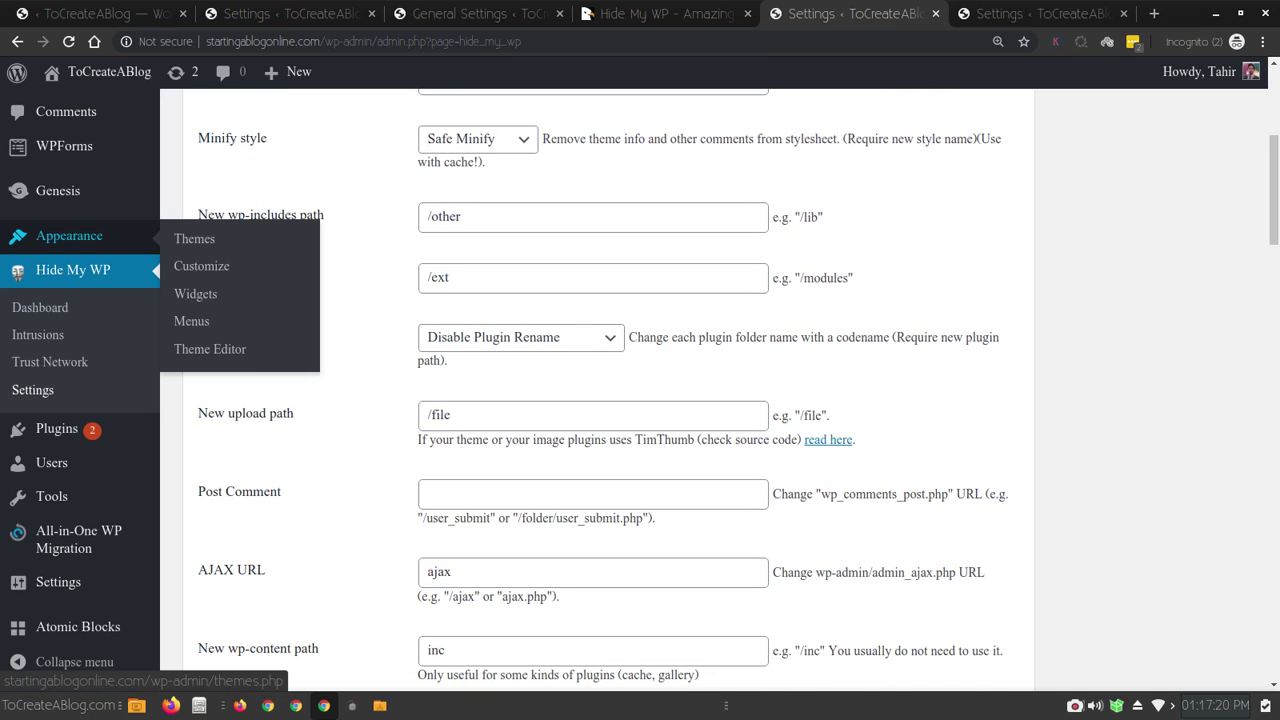
{"action": "right_click", "coordinate": [180, 240]}
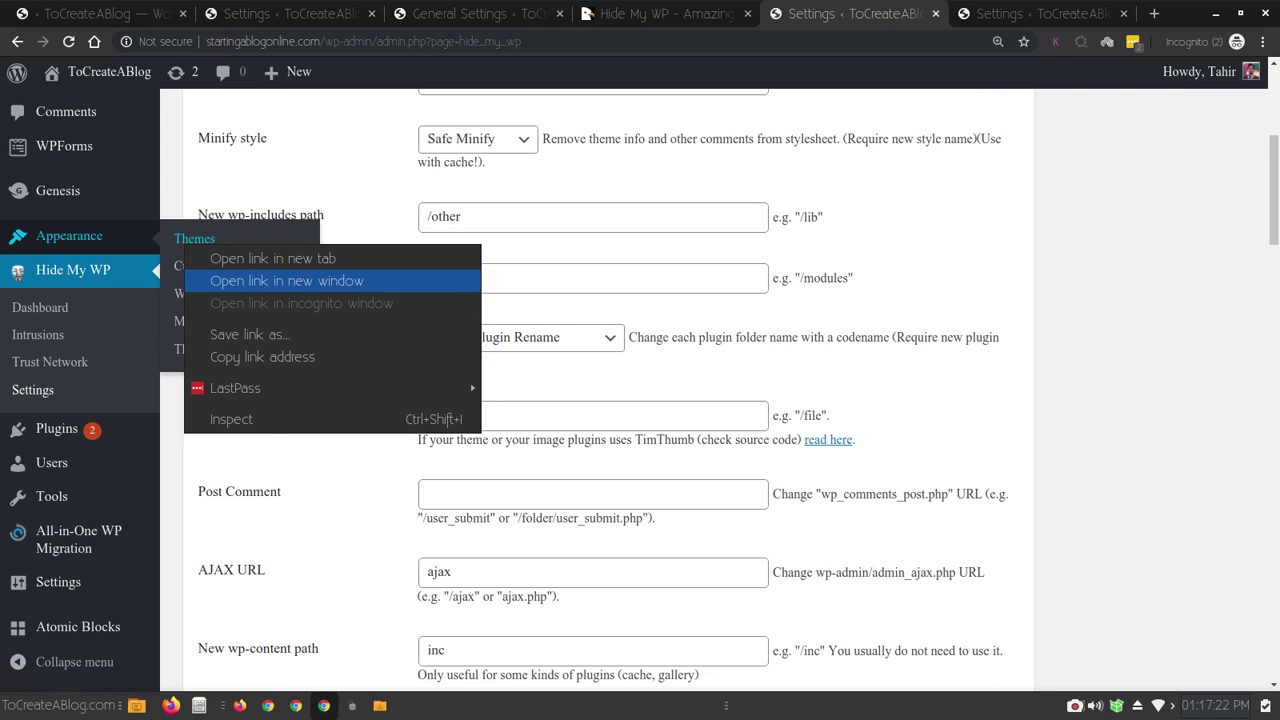
{"action": "left_click", "coordinate": [265, 254]}
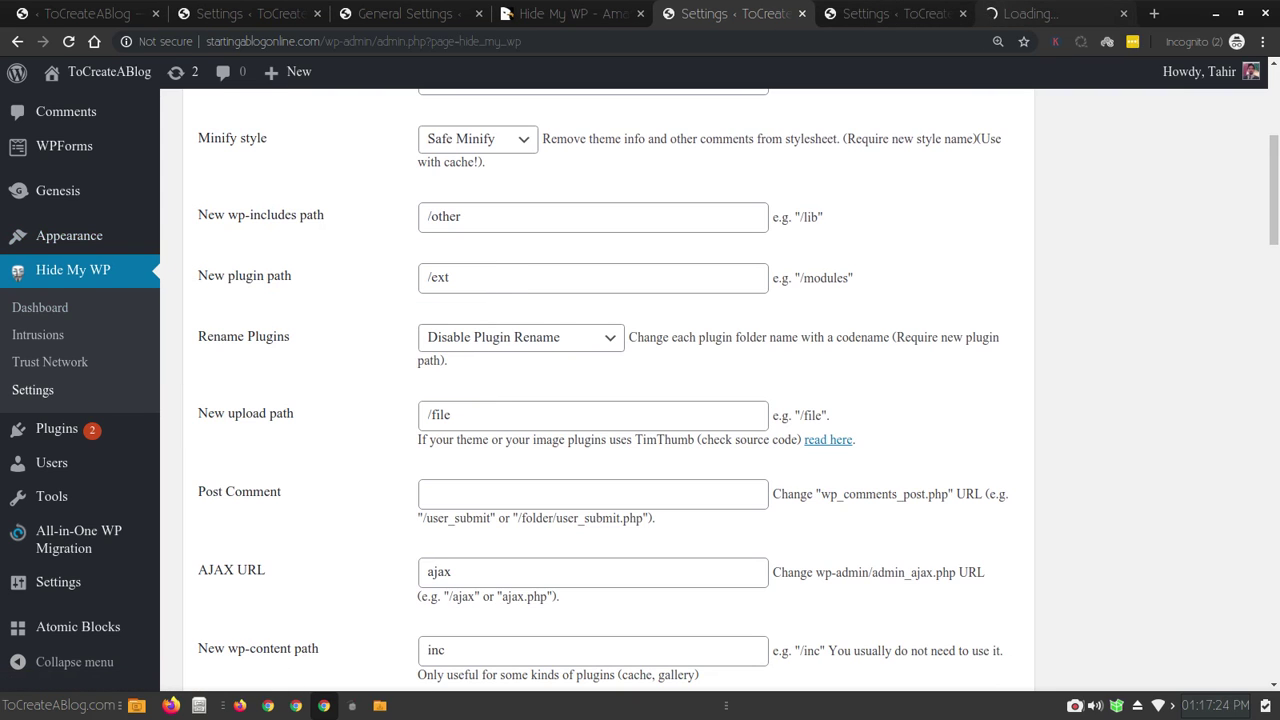
{"action": "key", "text": "ctrl+9"}
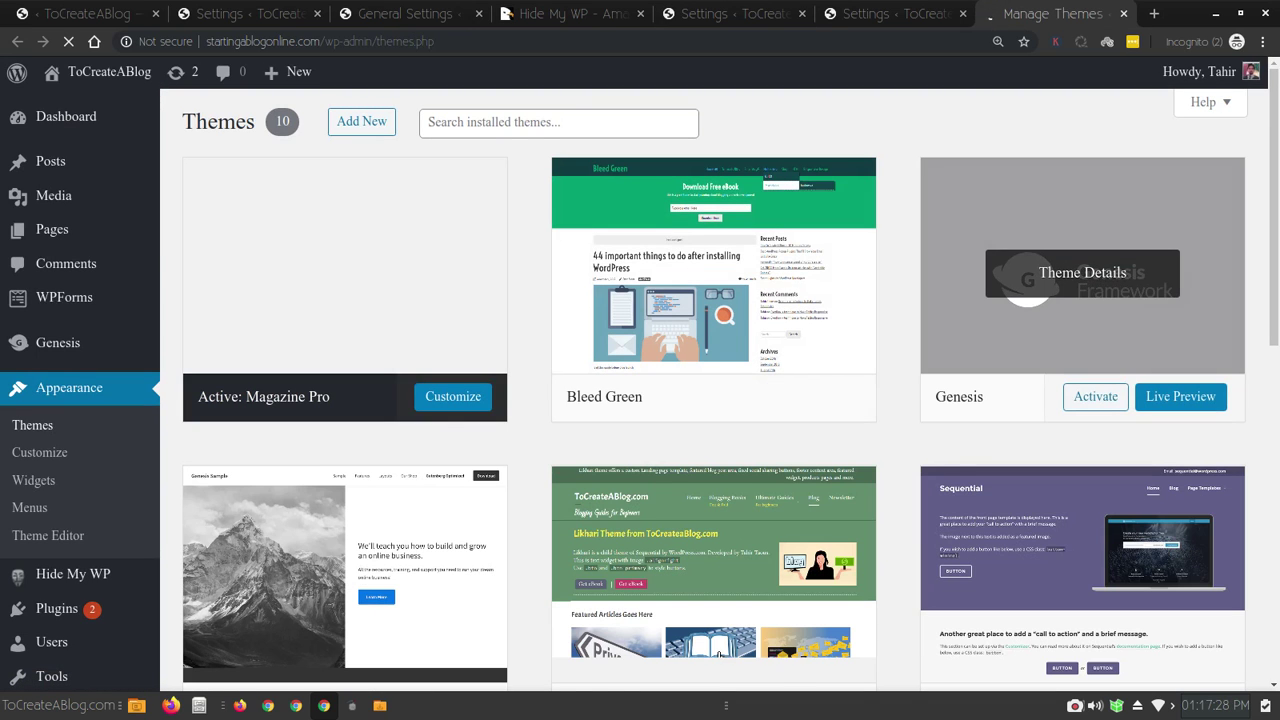
{"action": "left_click", "coordinate": [735, 13]}
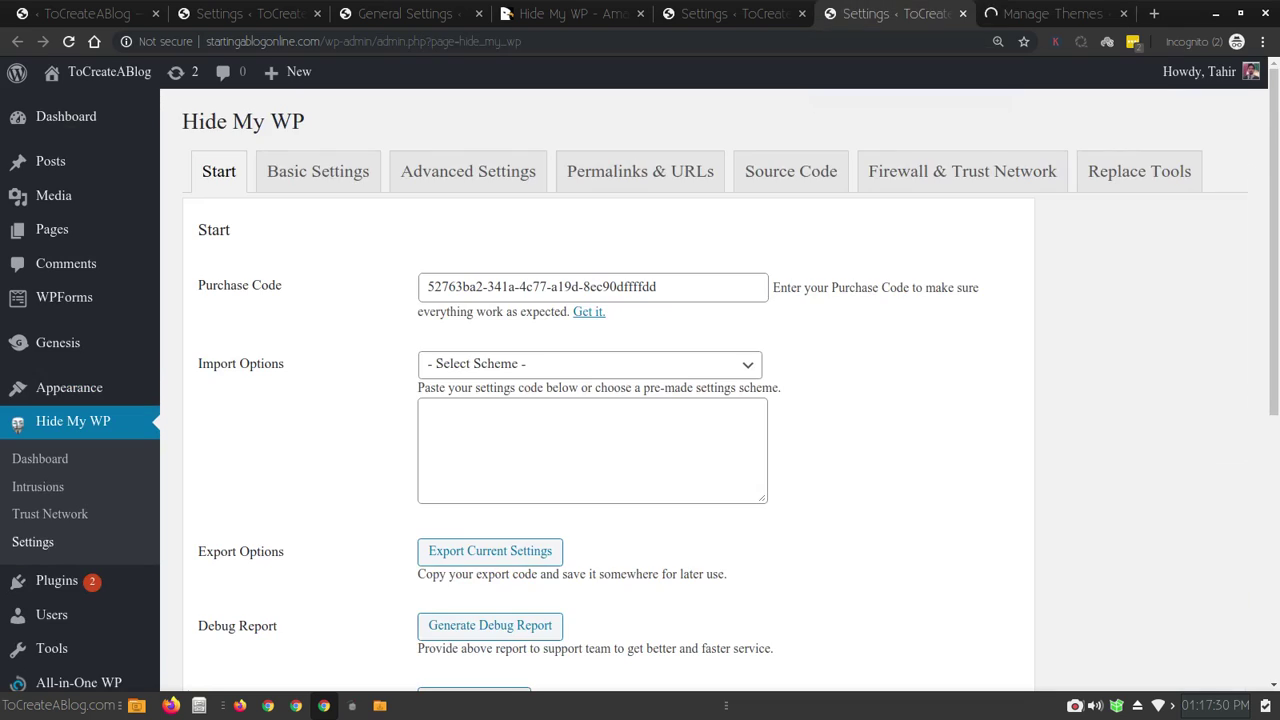
{"action": "scroll", "coordinate": [80, 240], "scroll_direction": "down", "scroll_amount": 10}
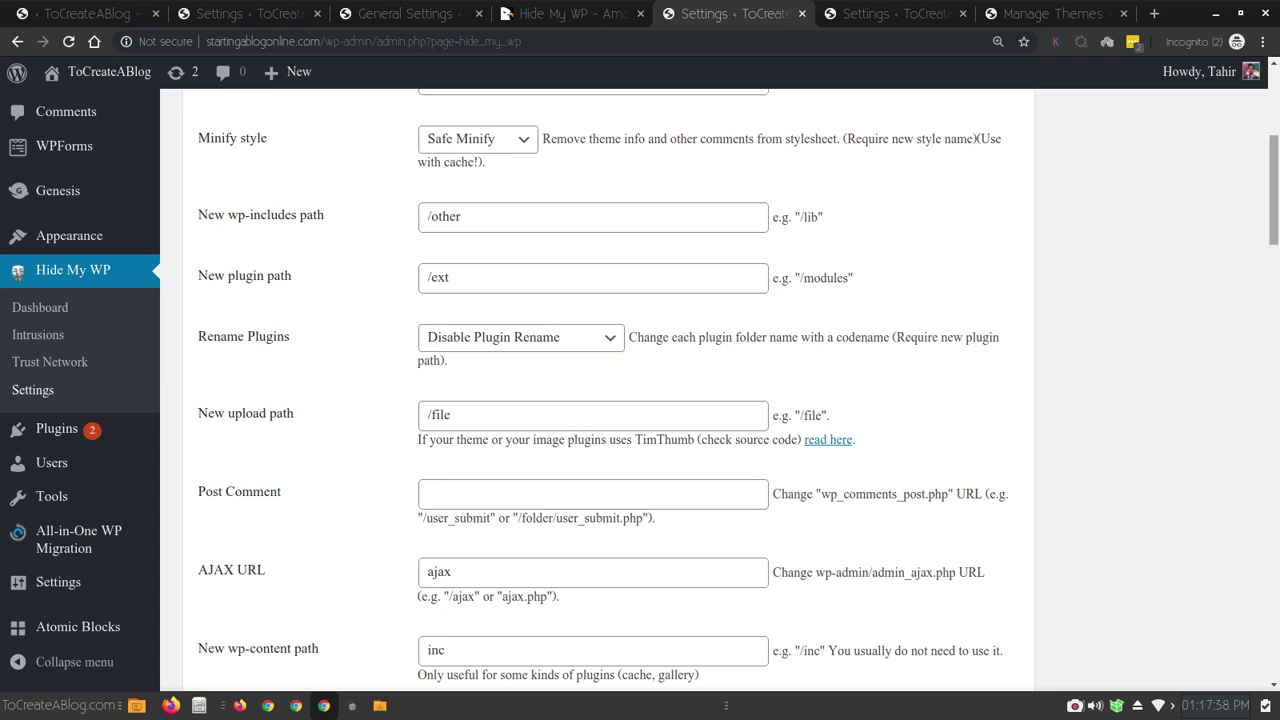
Examine the remaining Permalinks & URLs settings, including AJAX URL, login and wp-admin paths, and the API, author, page and category options
{"action": "scroll", "coordinate": [600, 400], "scroll_direction": "down", "scroll_amount": 1}
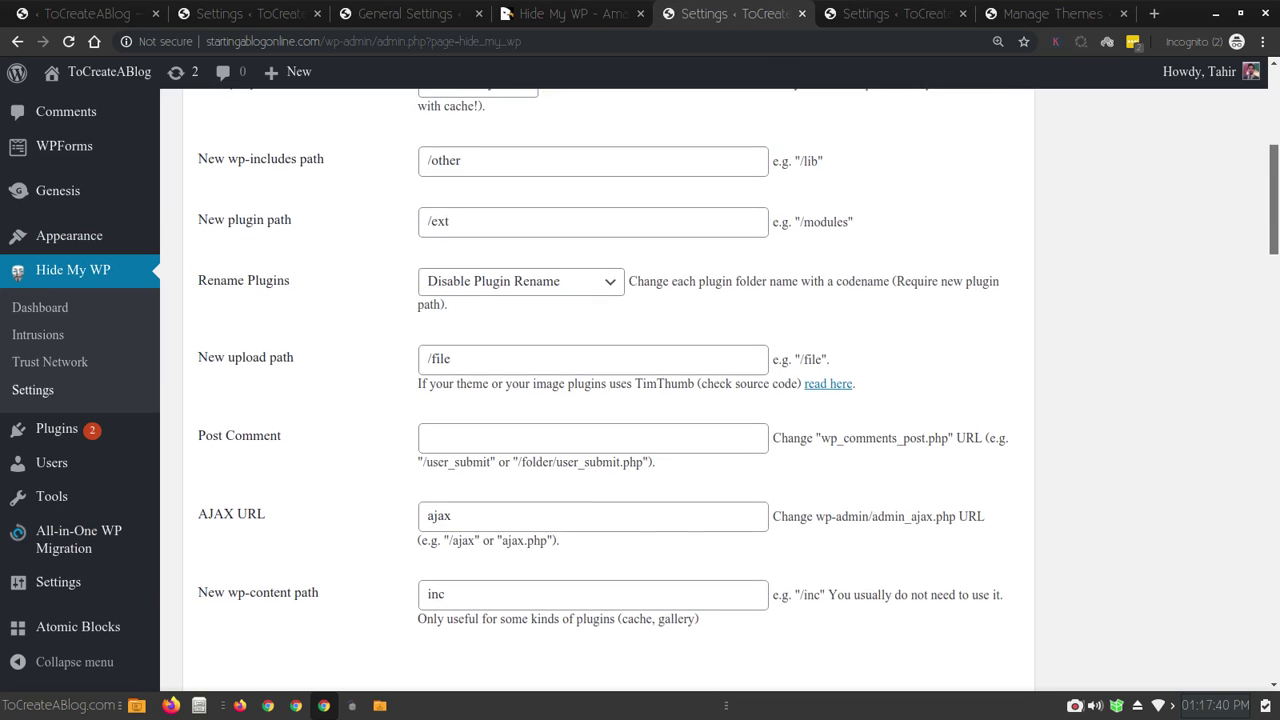
{"action": "scroll", "coordinate": [600, 400], "scroll_direction": "down", "scroll_amount": 1}
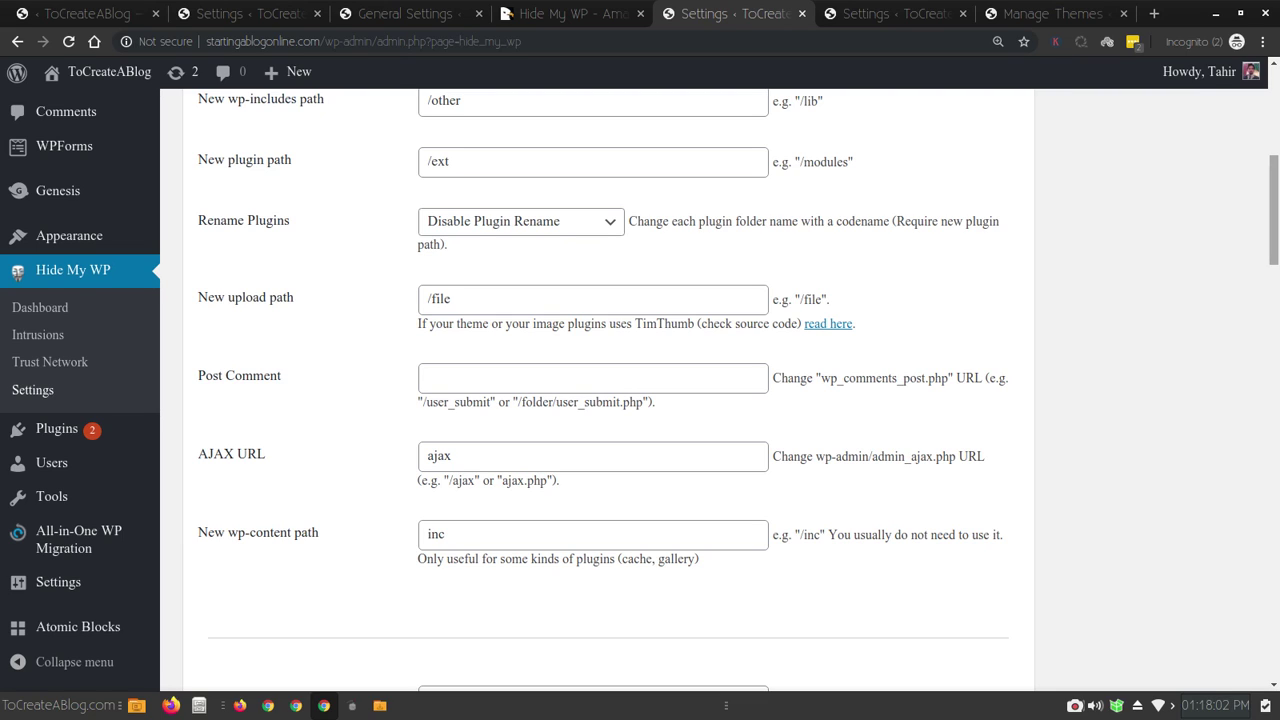
{"action": "scroll", "coordinate": [640, 390], "scroll_direction": "down", "scroll_amount": 5}
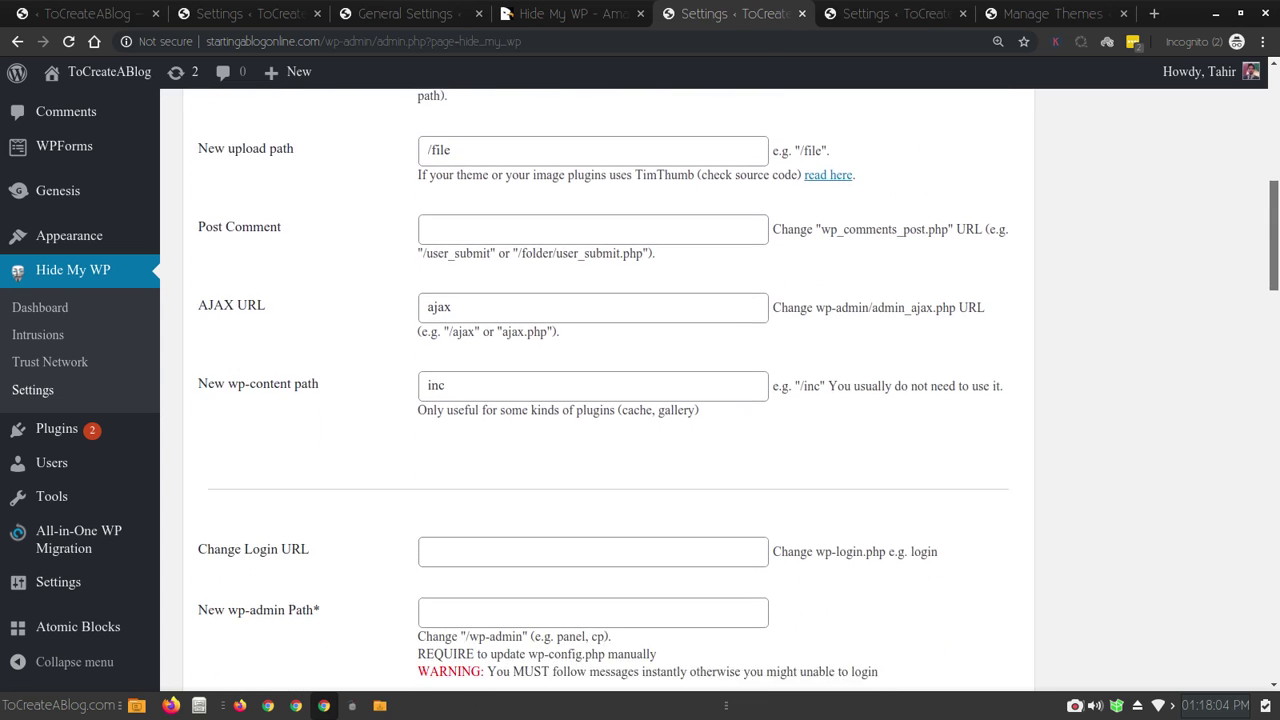
{"action": "scroll", "coordinate": [640, 390], "scroll_direction": "down", "scroll_amount": 15}
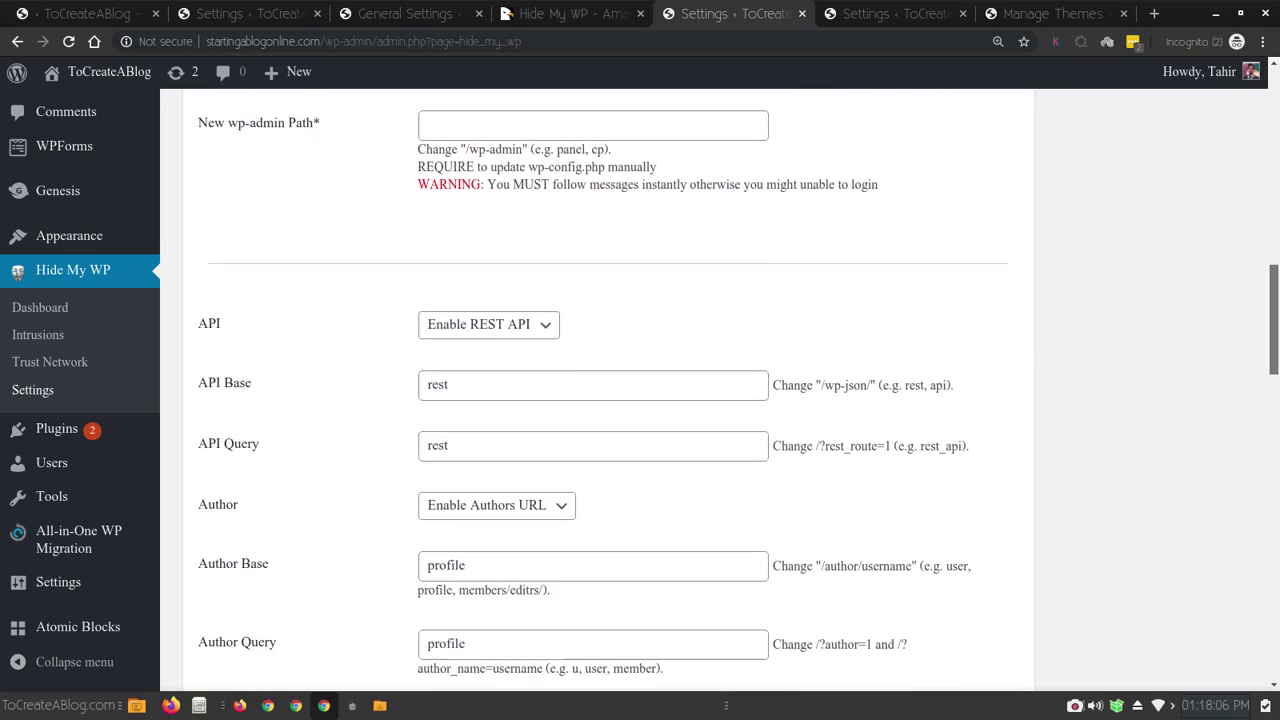
{"action": "scroll", "coordinate": [640, 390], "scroll_direction": "down", "scroll_amount": 20}
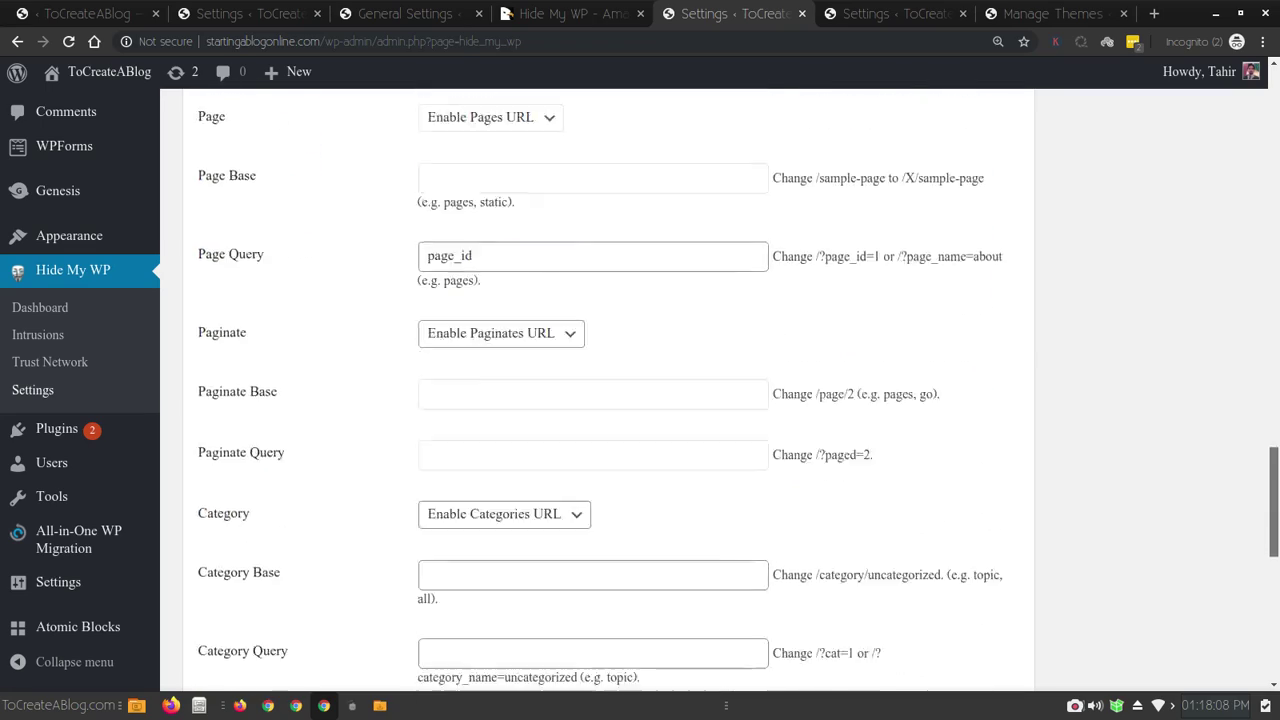
{"action": "scroll", "coordinate": [640, 390], "scroll_direction": "down", "scroll_amount": 5}
{"action": "scroll", "coordinate": [640, 390], "scroll_direction": "up", "scroll_amount": 20}
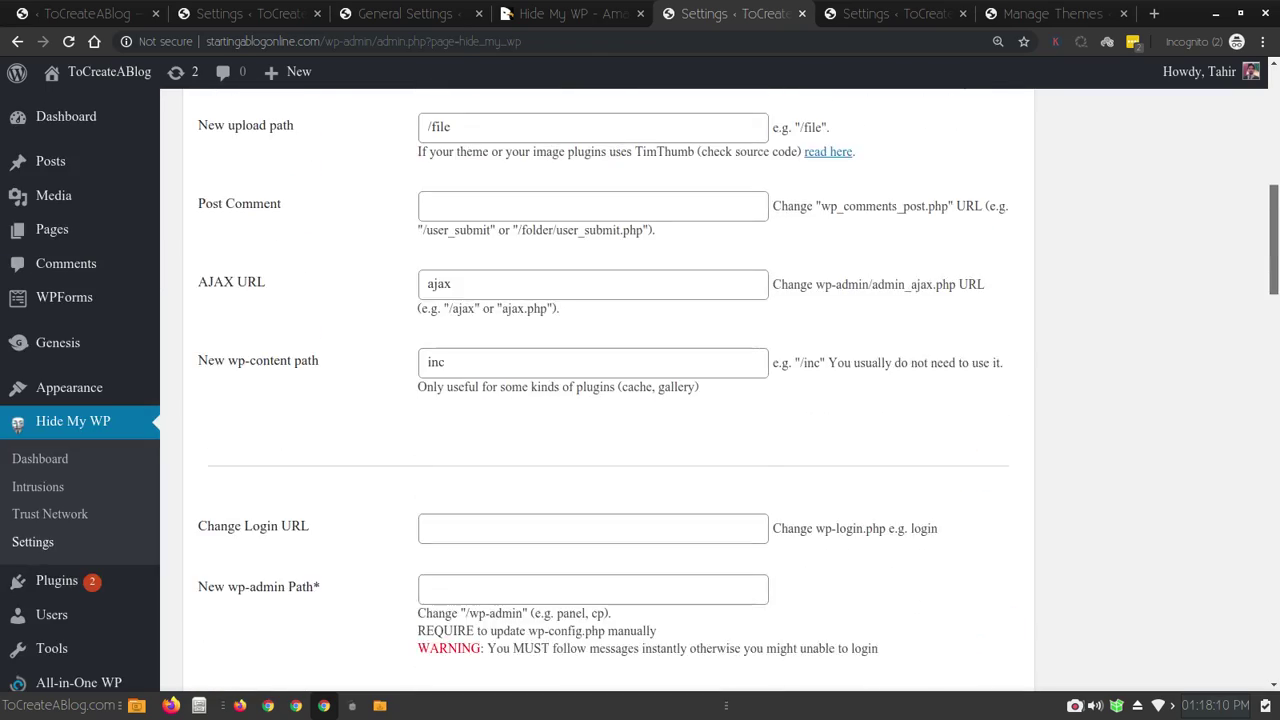
{"action": "scroll", "coordinate": [640, 390], "scroll_direction": "up", "scroll_amount": 7}
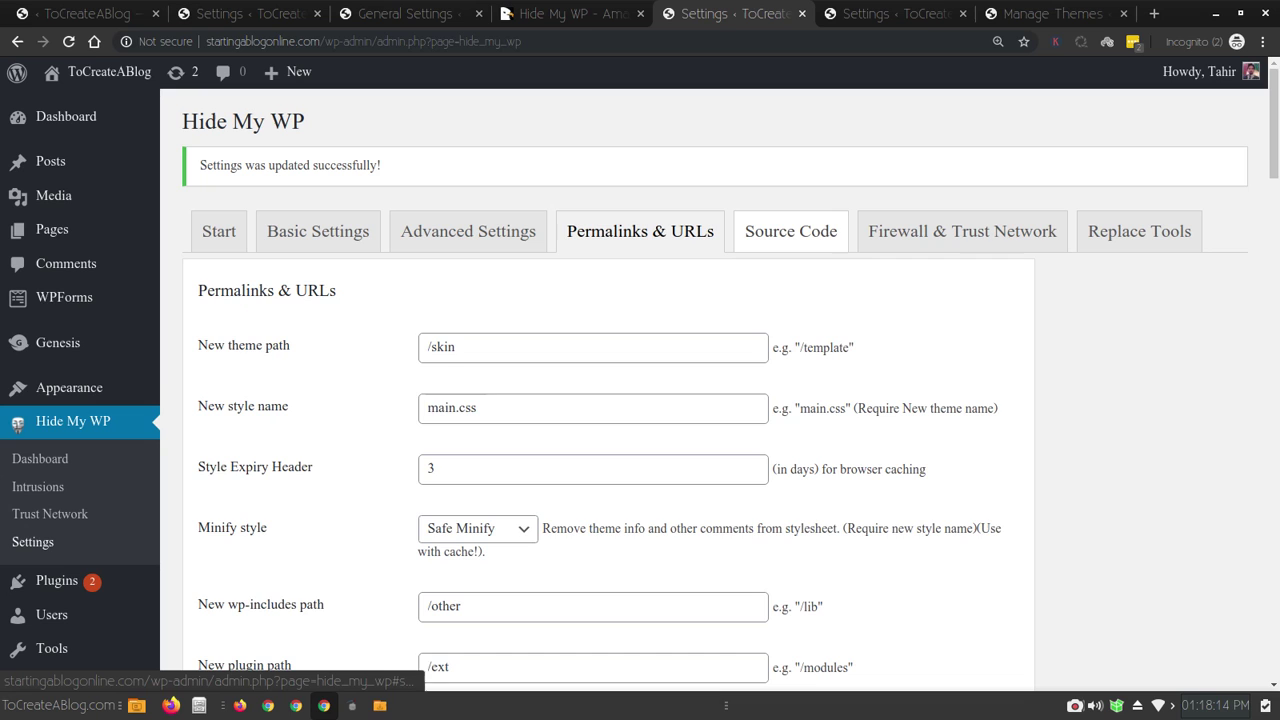
Open the Source Code settings and check the available Compress Page minify options without changing the selection
{"action": "left_click", "coordinate": [790, 231]}
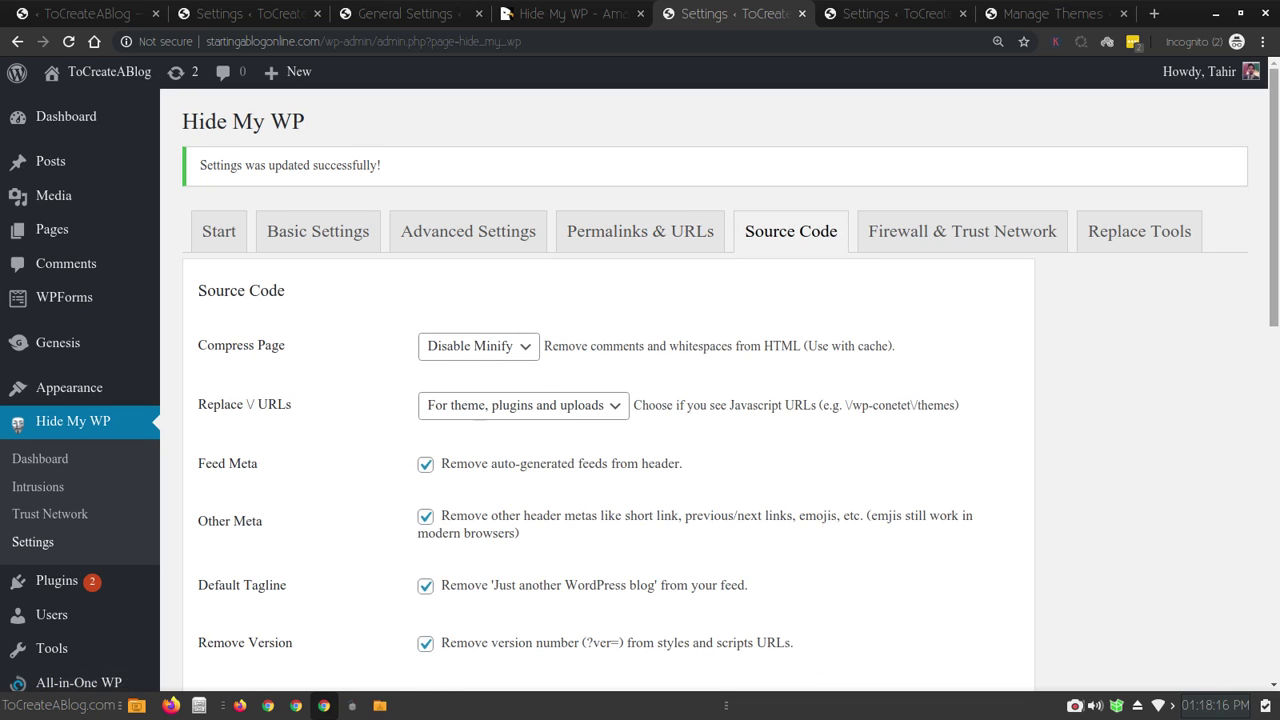
{"action": "scroll", "coordinate": [640, 390], "scroll_direction": "down", "scroll_amount": 2}
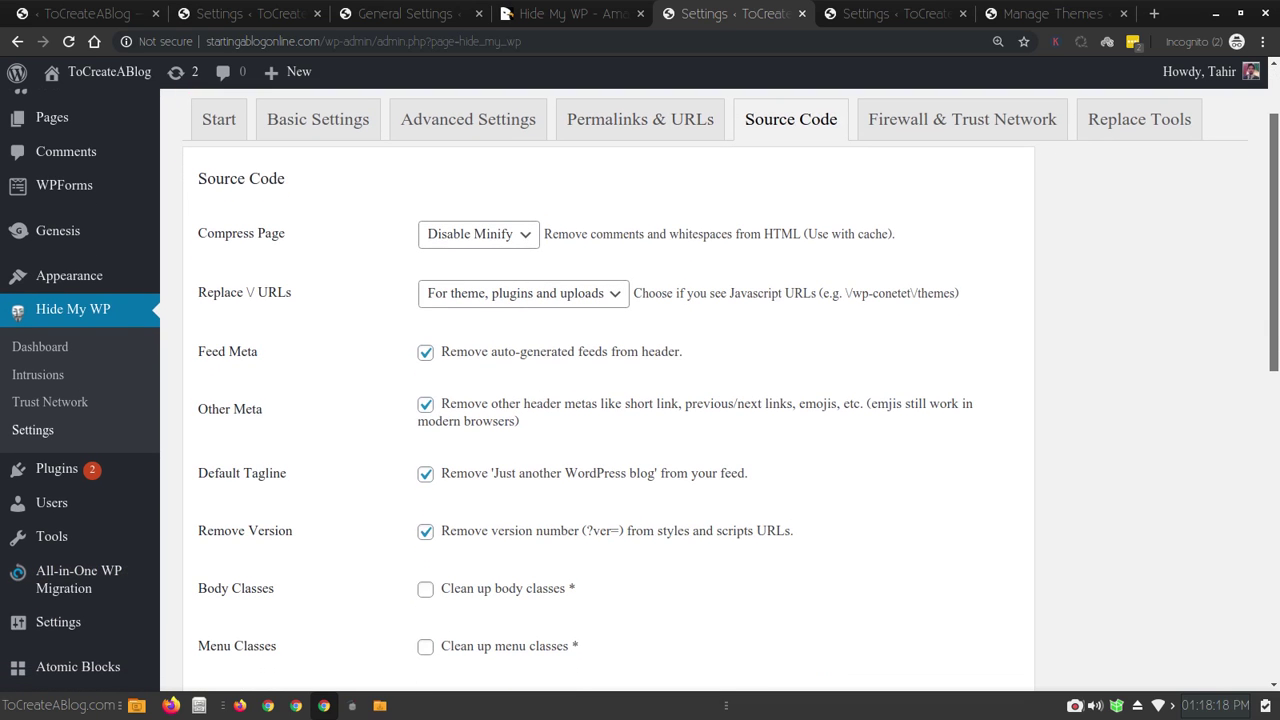
{"action": "scroll", "coordinate": [640, 390], "scroll_direction": "down", "scroll_amount": 1}
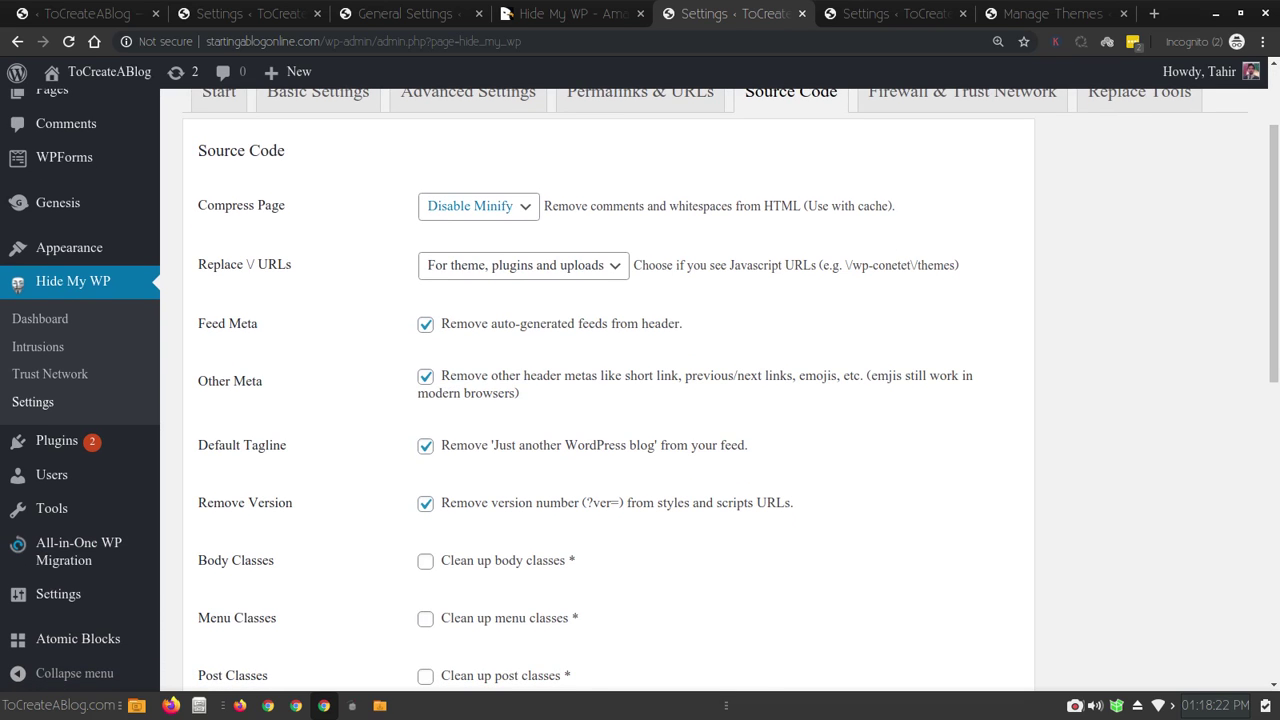
{"action": "left_click", "coordinate": [478, 205]}
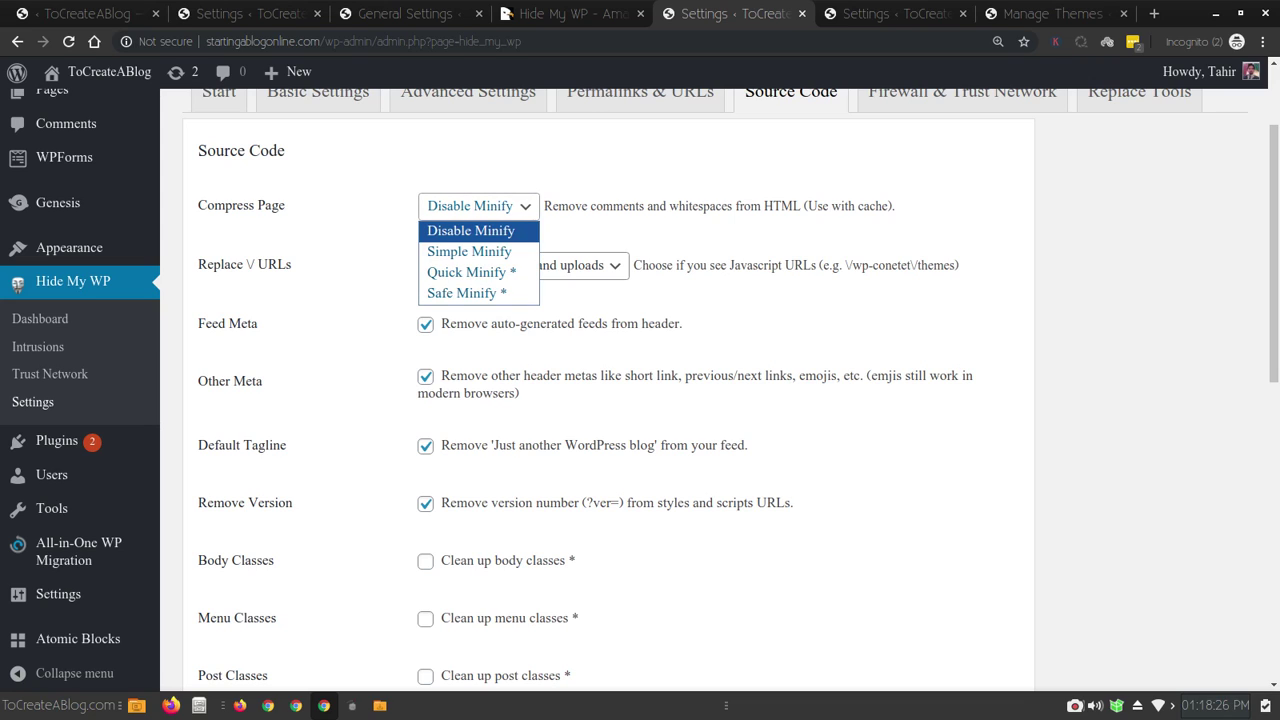
{"action": "key", "text": "Escape"}
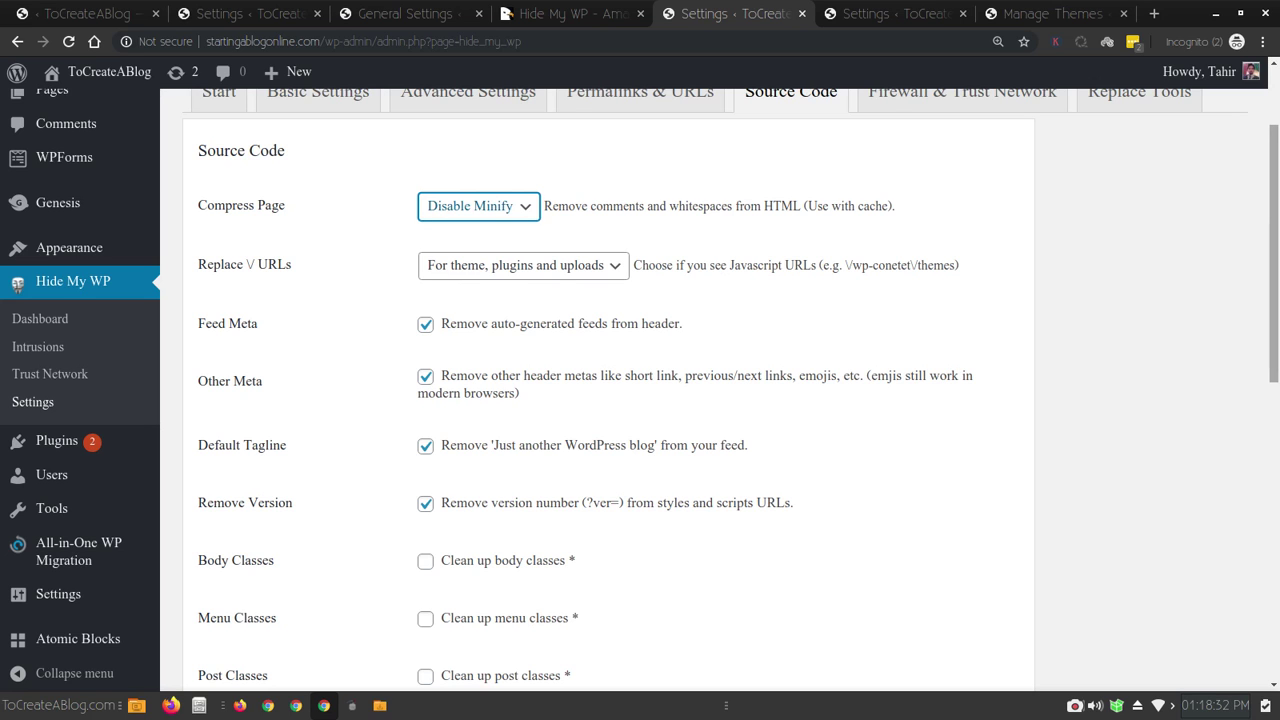
Review the remaining Source Code settings, from Replace URLs and the meta removal options through Disable XML RPC, Internal CSS and Internal JS
{"action": "scroll", "coordinate": [640, 400], "scroll_direction": "down", "scroll_amount": 1}
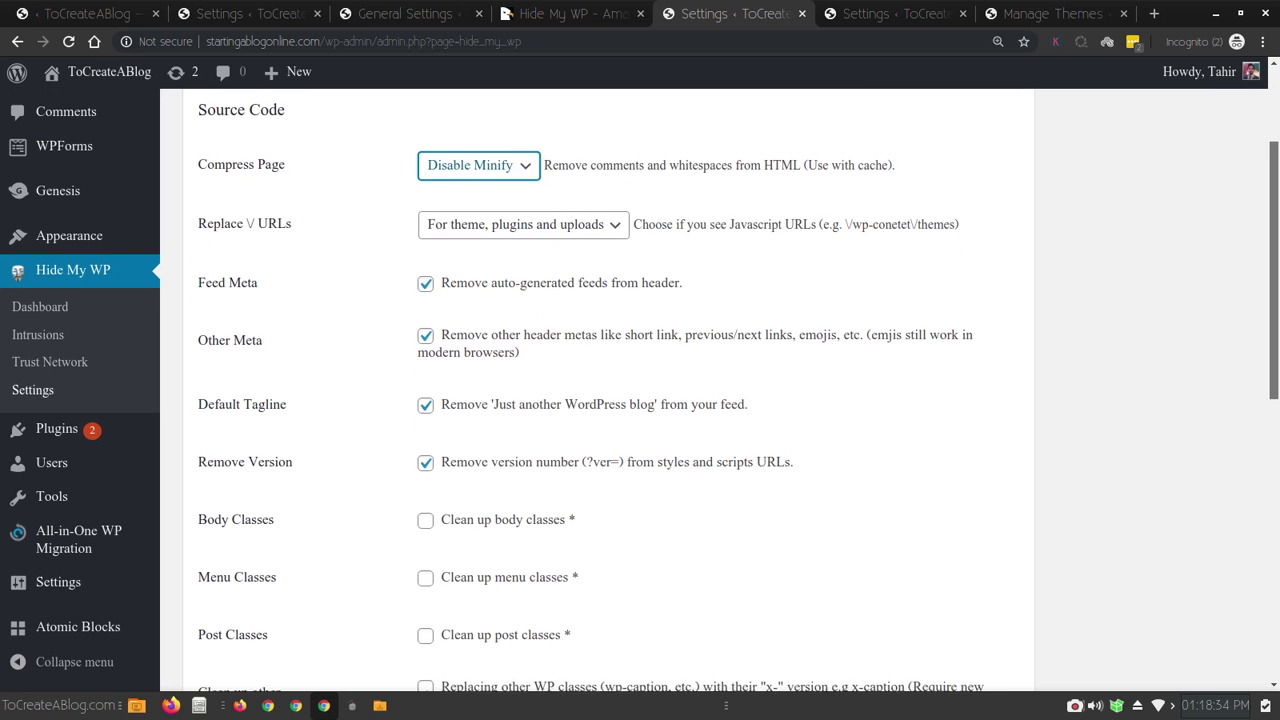
{"action": "scroll", "coordinate": [640, 400], "scroll_direction": "down", "scroll_amount": 1}
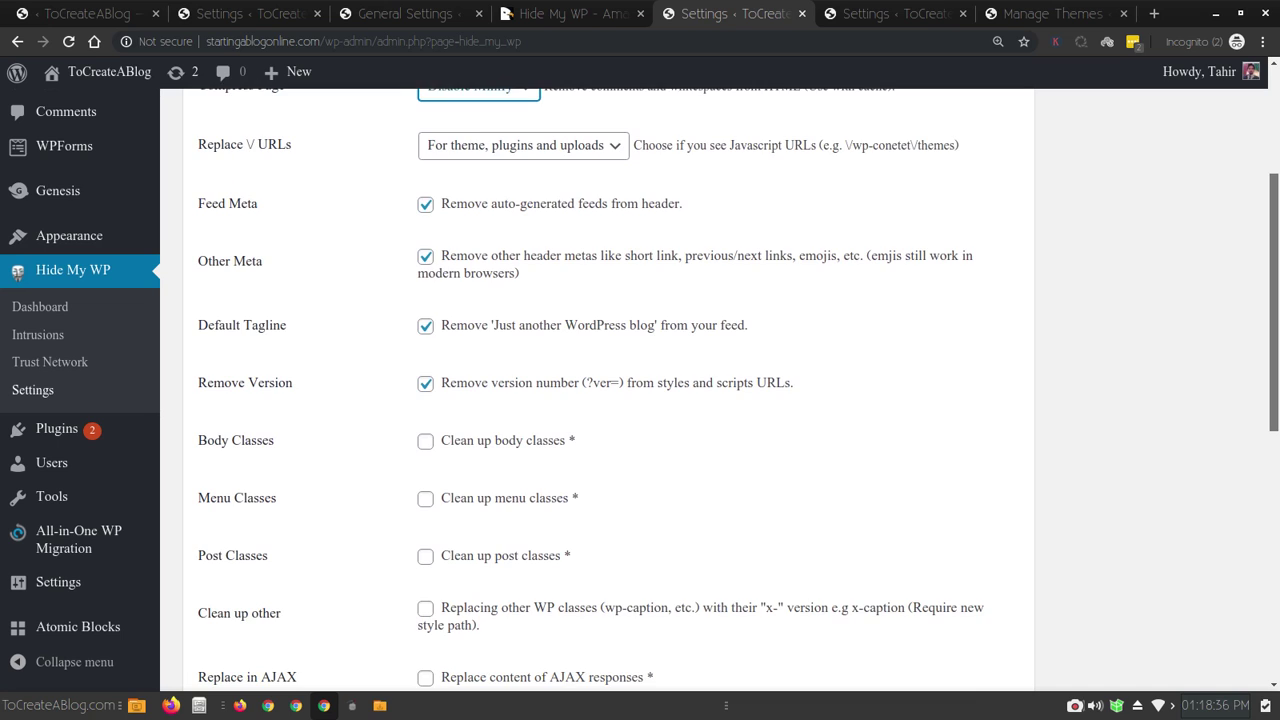
{"action": "scroll", "coordinate": [640, 400], "scroll_direction": "down", "scroll_amount": 1}
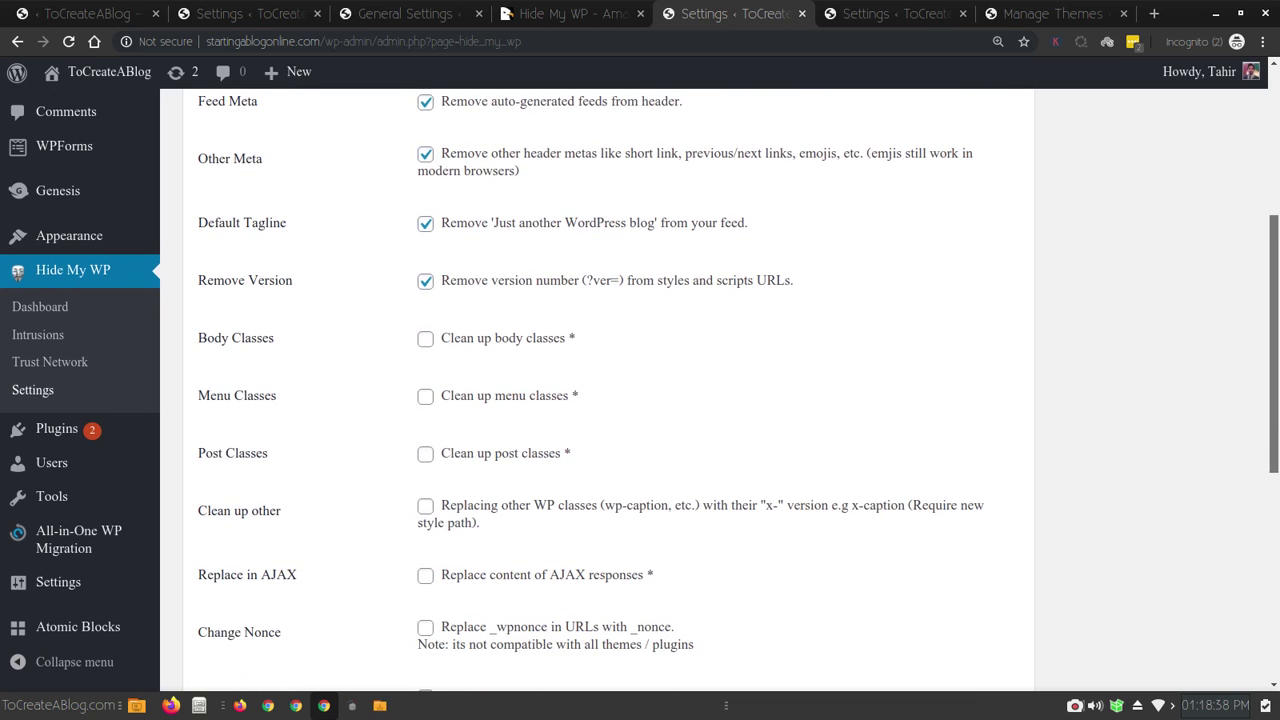
{"action": "scroll", "coordinate": [640, 400], "scroll_direction": "down", "scroll_amount": 1}
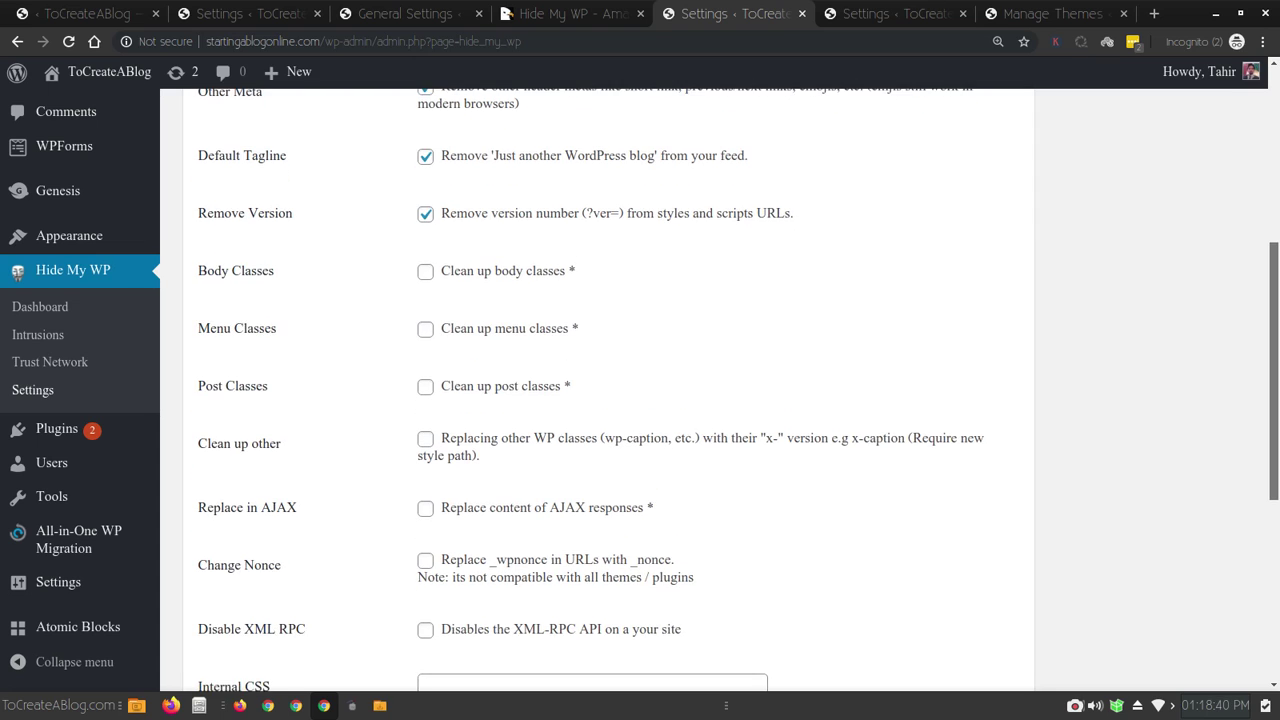
{"action": "scroll", "coordinate": [640, 400], "scroll_direction": "down", "scroll_amount": 1}
{"action": "scroll", "coordinate": [640, 400], "scroll_direction": "down", "scroll_amount": 2}
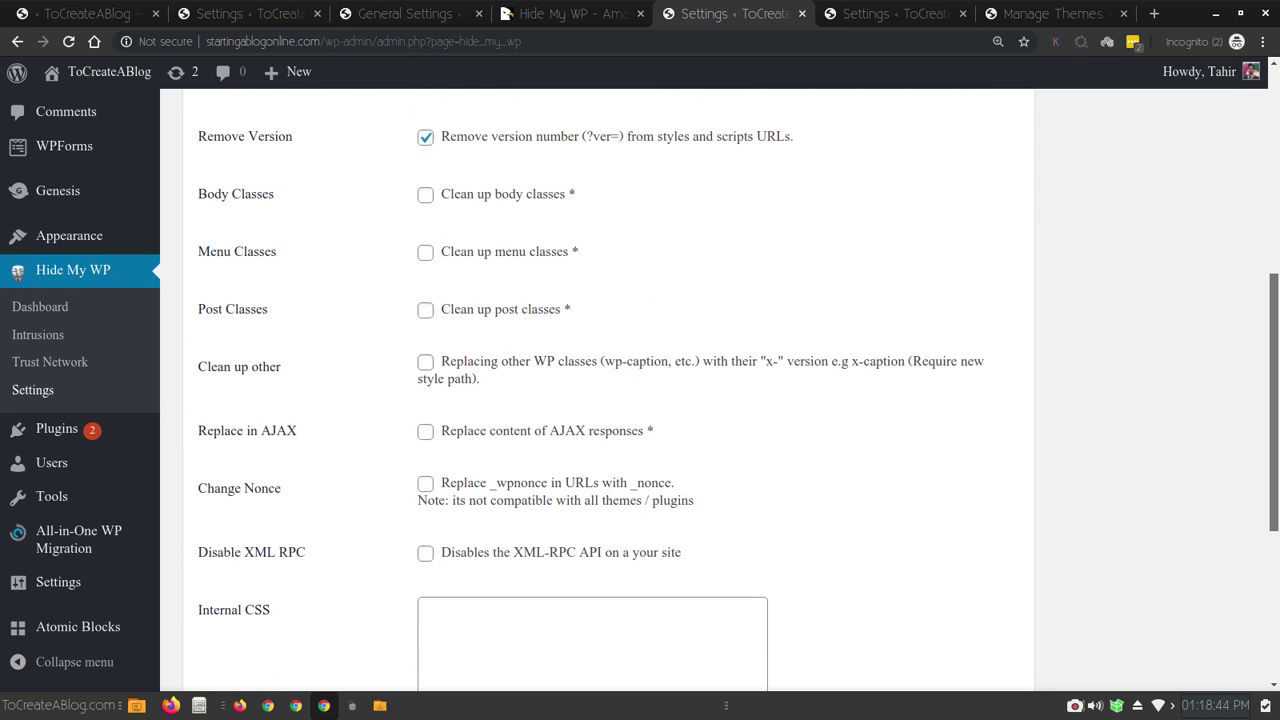
{"action": "scroll", "coordinate": [640, 400], "scroll_direction": "down", "scroll_amount": 4}
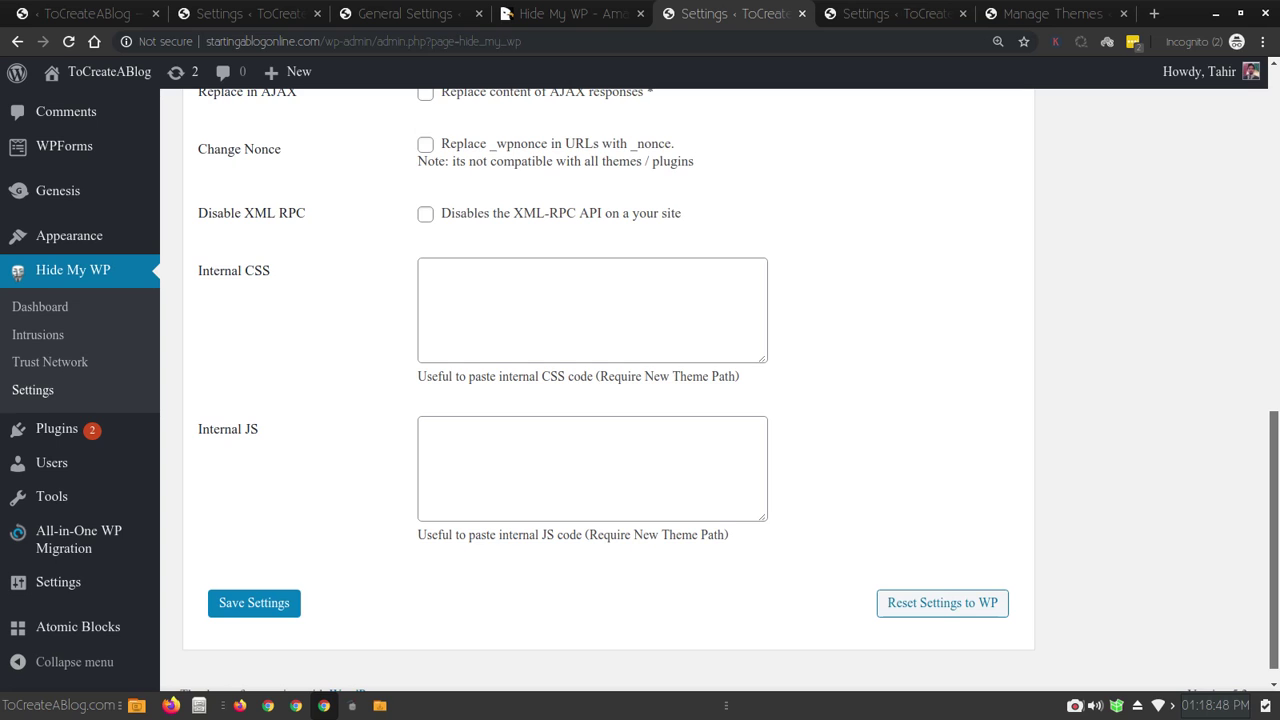
Open the Firewall & Trust Network settings and enable both Track Admin and Monitor Cookies
{"action": "scroll", "coordinate": [640, 400], "scroll_direction": "up", "scroll_amount": 10}
{"action": "scroll", "coordinate": [640, 400], "scroll_direction": "up", "scroll_amount": 5}
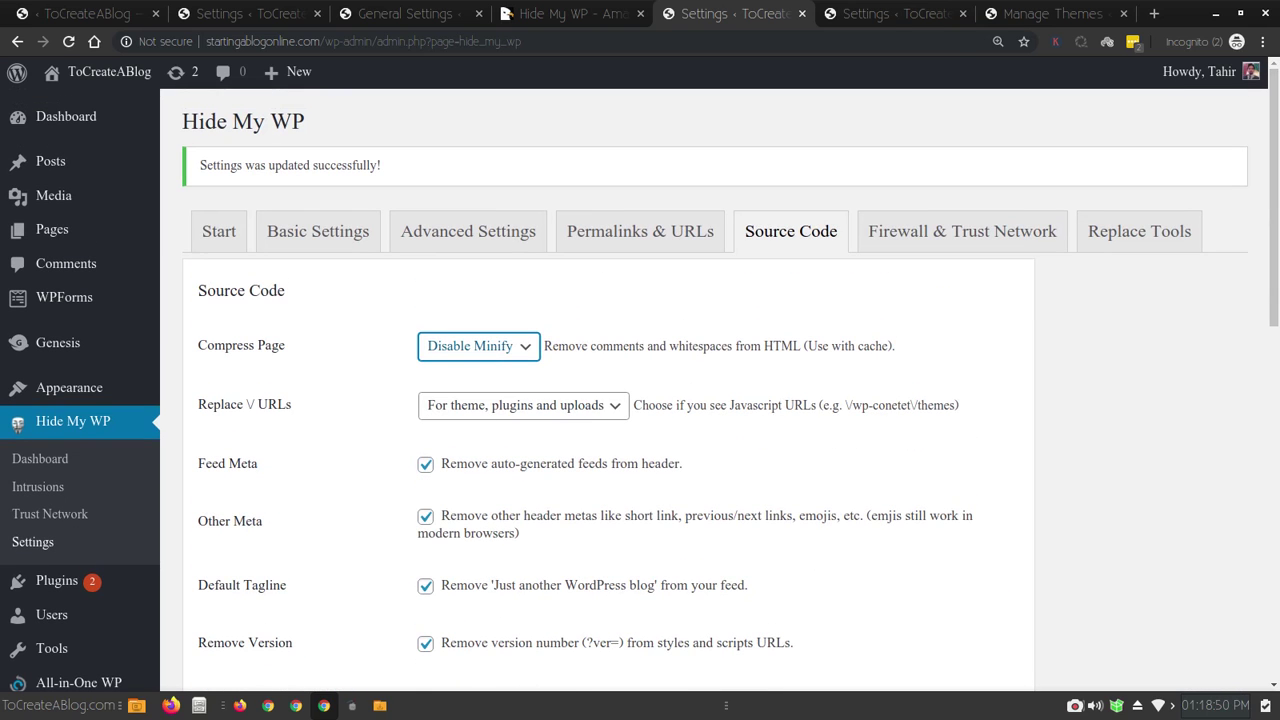
{"action": "left_click", "coordinate": [962, 231]}
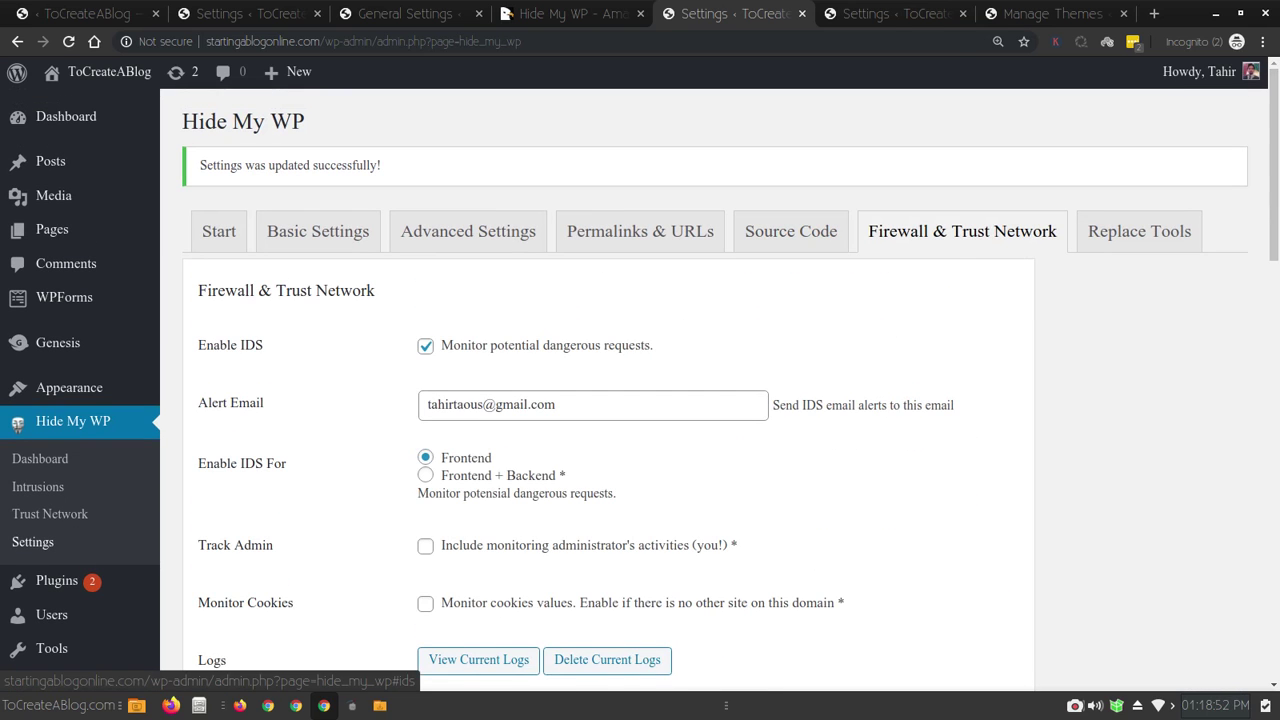
{"action": "scroll", "coordinate": [640, 400], "scroll_direction": "down", "scroll_amount": 2}
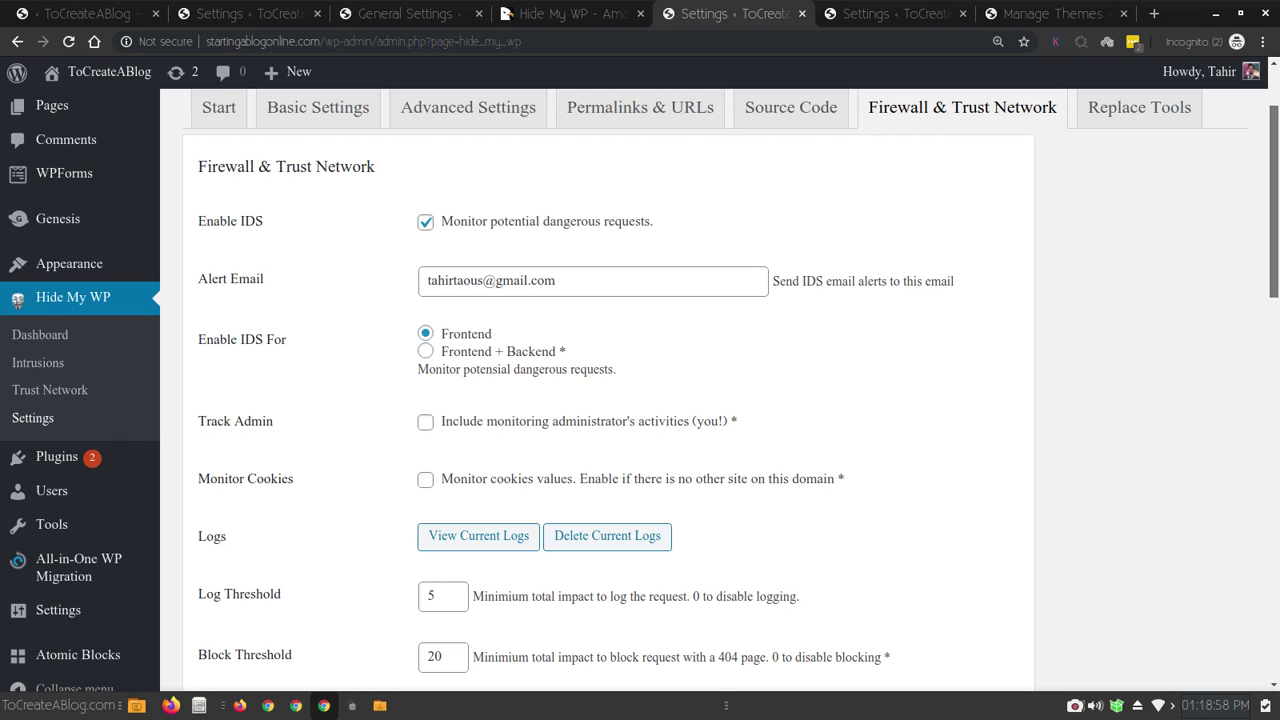
{"action": "scroll", "coordinate": [640, 400], "scroll_direction": "down", "scroll_amount": 1}
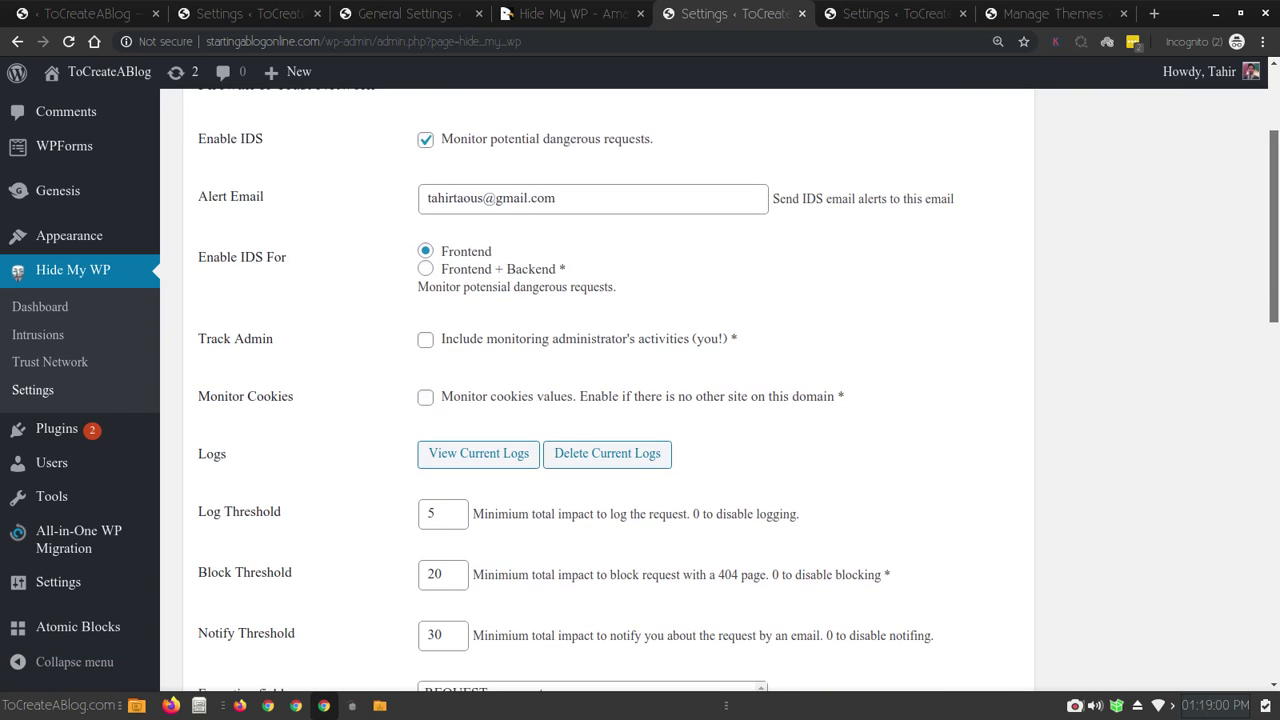
{"action": "scroll", "coordinate": [640, 400], "scroll_direction": "down", "scroll_amount": 1}
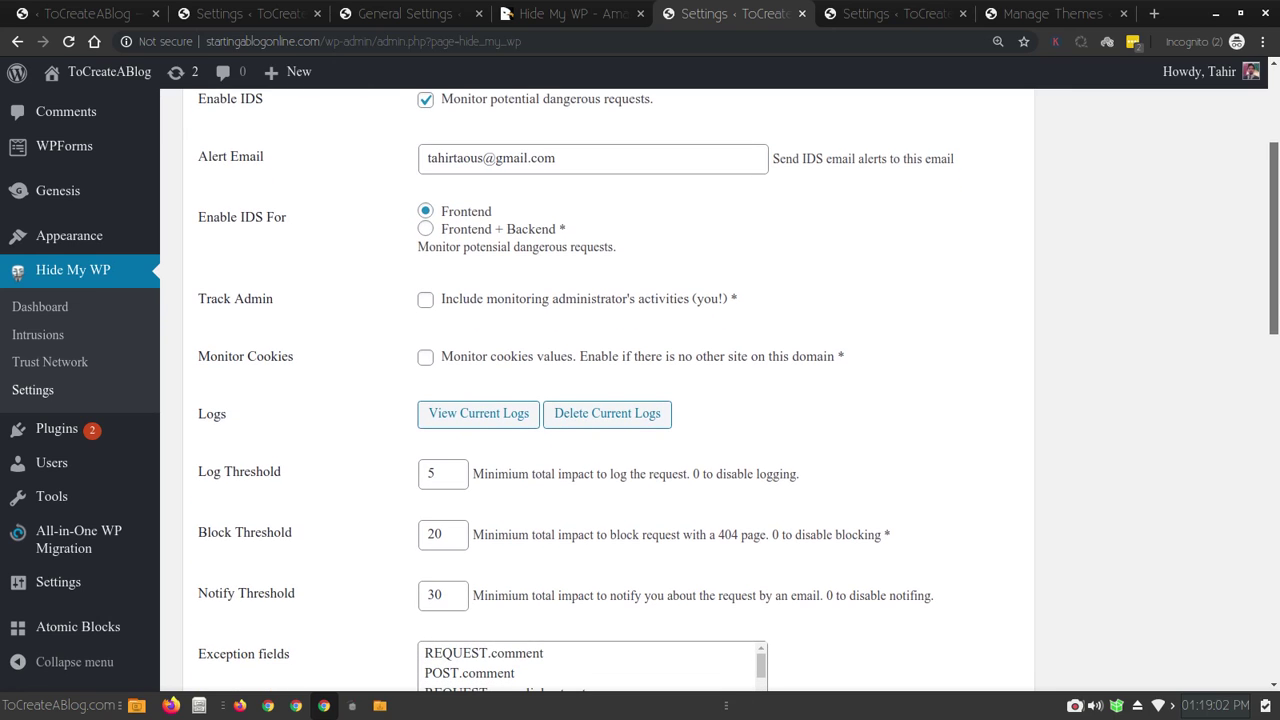
{"action": "scroll", "coordinate": [640, 400], "scroll_direction": "down", "scroll_amount": 1}
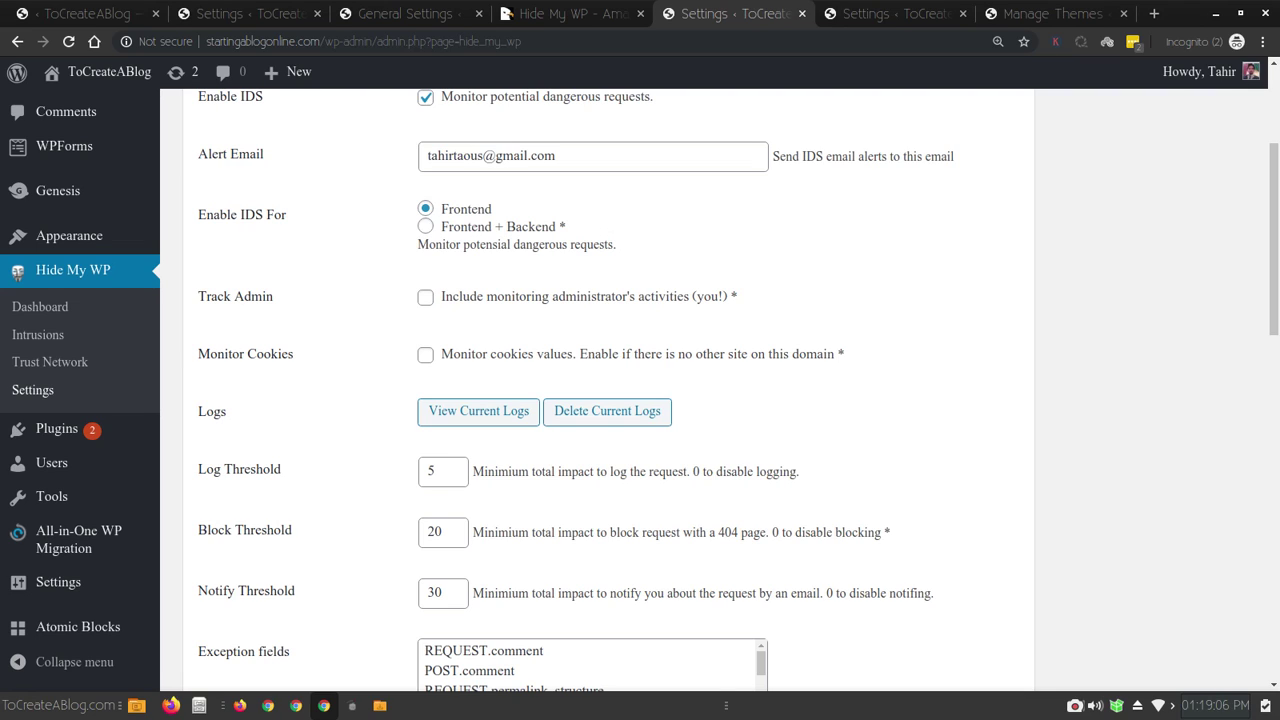
{"action": "left_click", "coordinate": [425, 297]}
{"action": "left_click", "coordinate": [425, 354]}
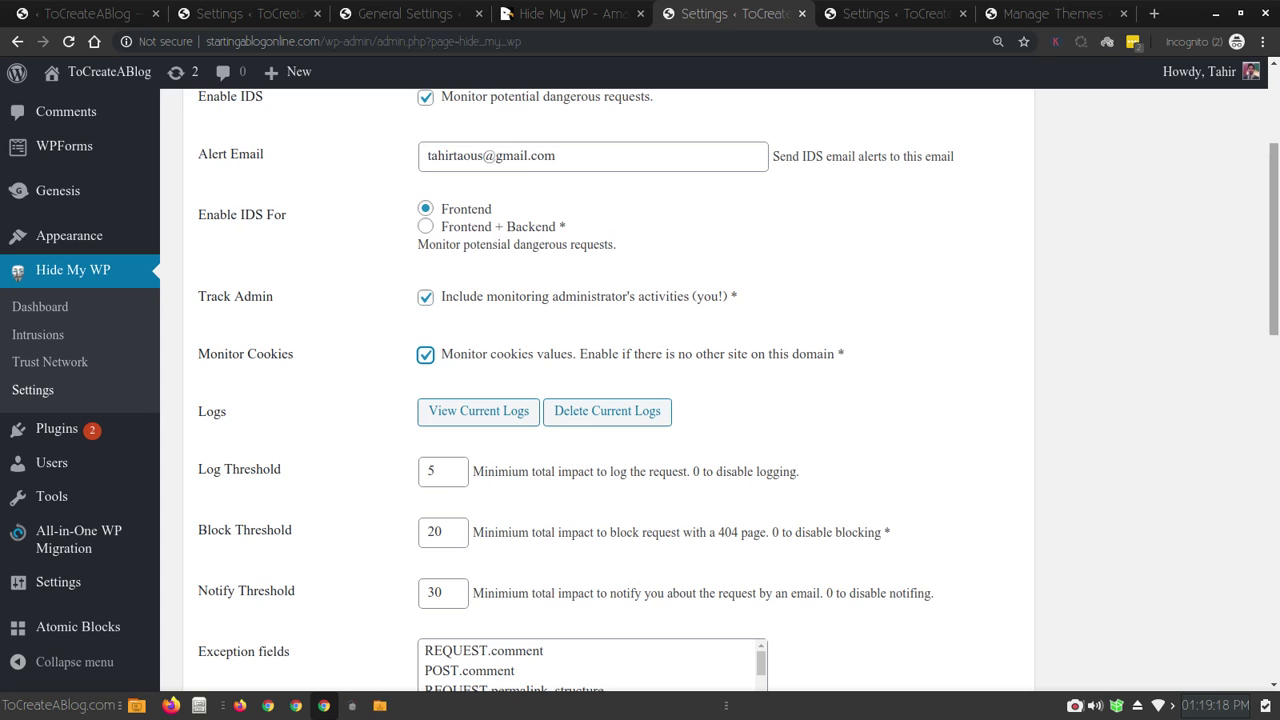
Review the log, block and notify thresholds, Exception fields, HTML fields and the Trust Network options
{"action": "scroll", "coordinate": [640, 390], "scroll_direction": "down", "scroll_amount": 3}
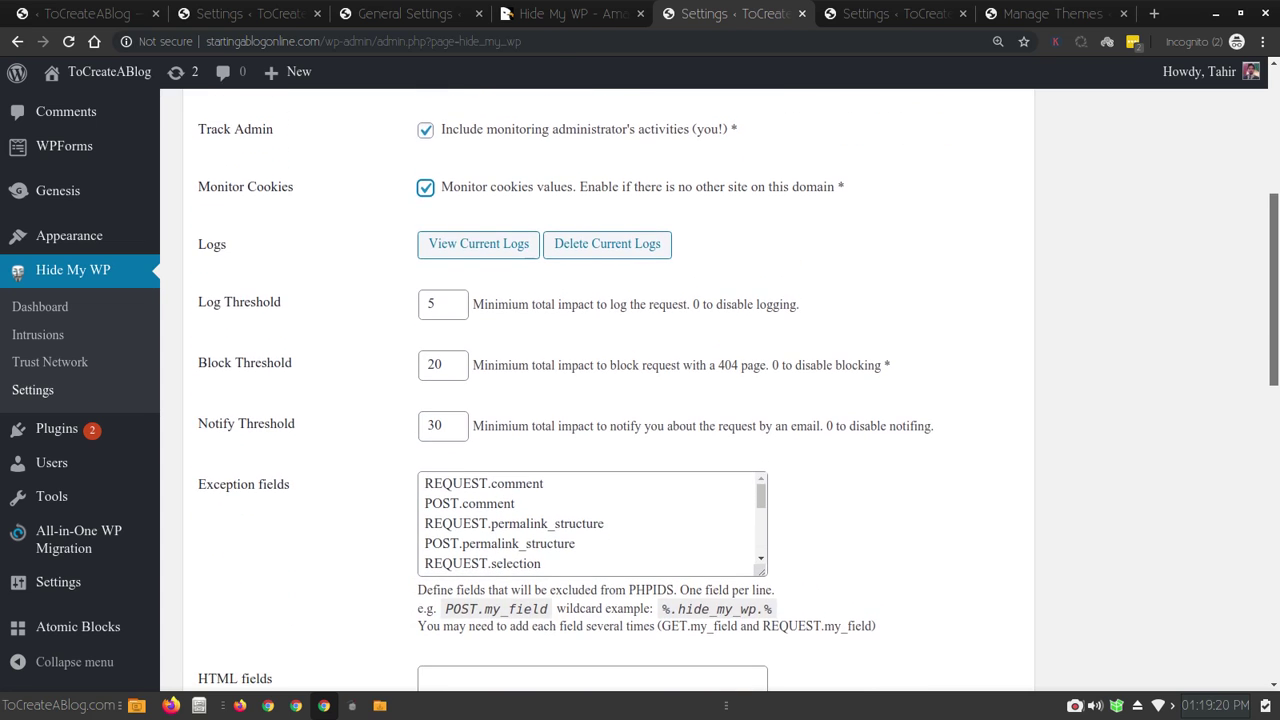
{"action": "scroll", "coordinate": [640, 390], "scroll_direction": "down", "scroll_amount": 4}
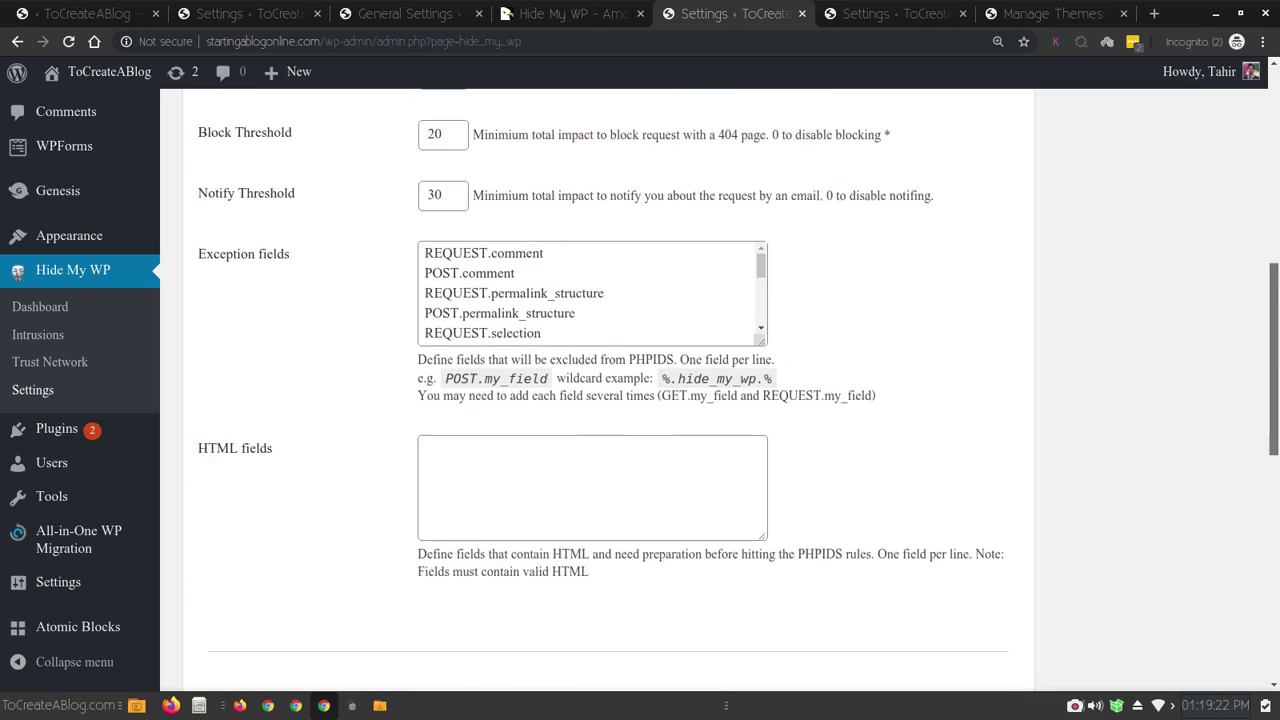
{"action": "scroll", "coordinate": [640, 390], "scroll_direction": "down", "scroll_amount": 10}
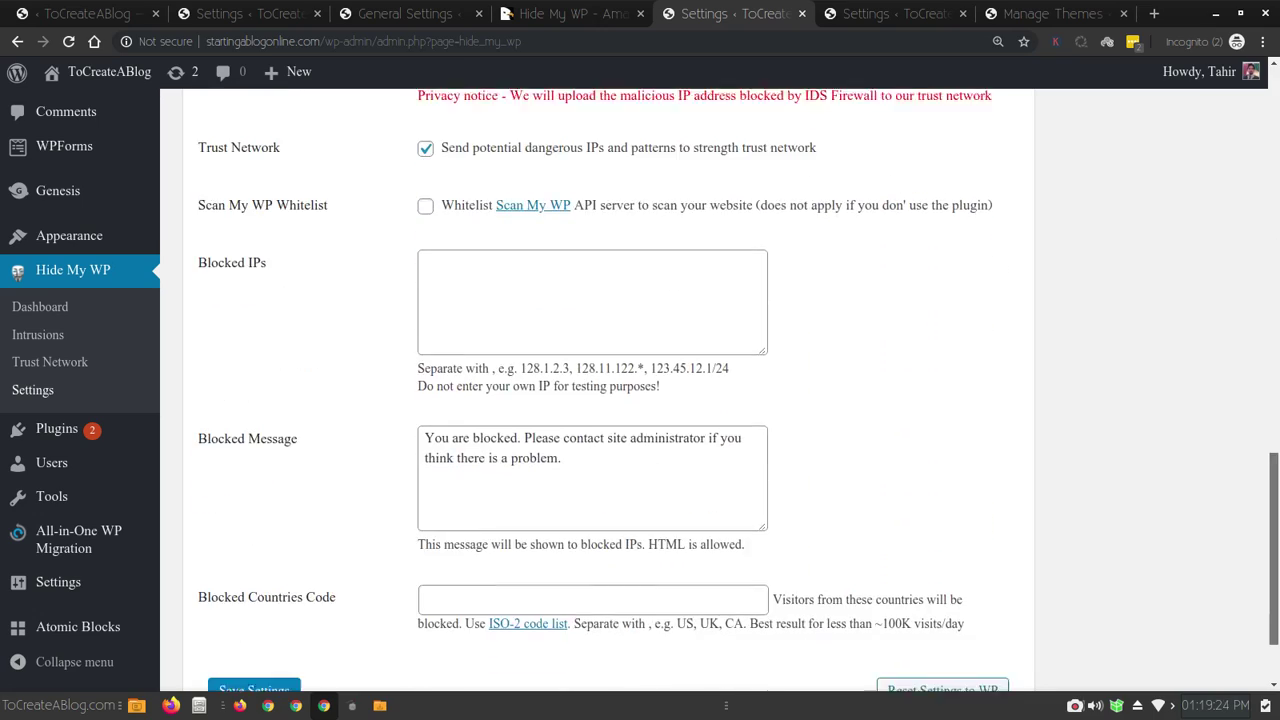
{"action": "scroll", "coordinate": [640, 390], "scroll_direction": "up", "scroll_amount": 13}
{"action": "scroll", "coordinate": [640, 390], "scroll_direction": "down", "scroll_amount": 6}
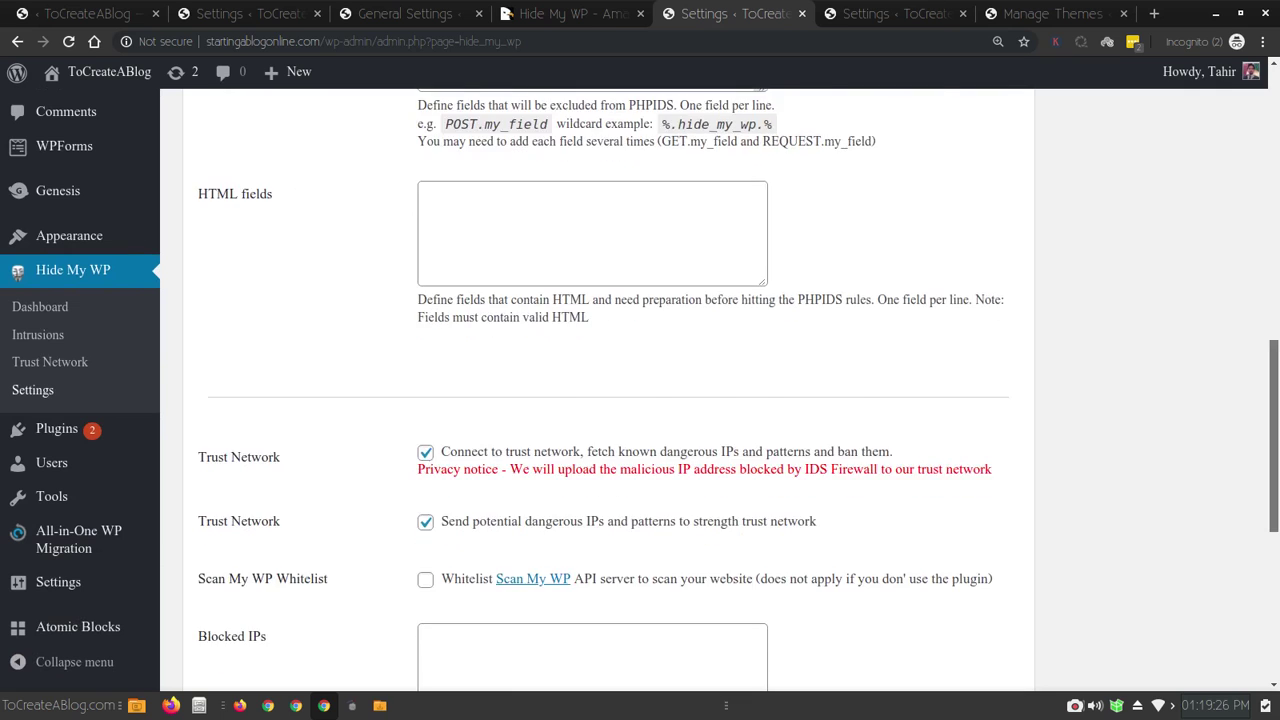
{"action": "scroll", "coordinate": [640, 390], "scroll_direction": "down", "scroll_amount": 5}
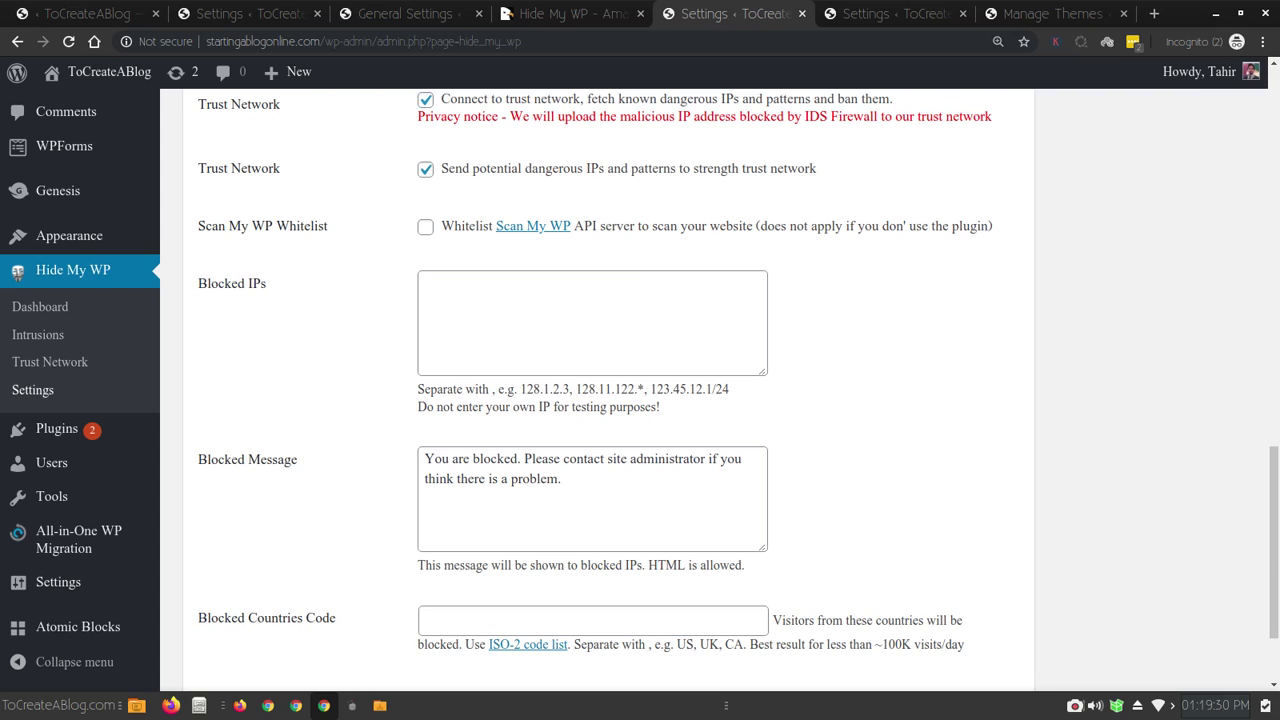
Examine the Blocked IPs, Blocked Message and Blocked Countries Code settings without changing them
{"action": "left_click", "coordinate": [426, 285]}
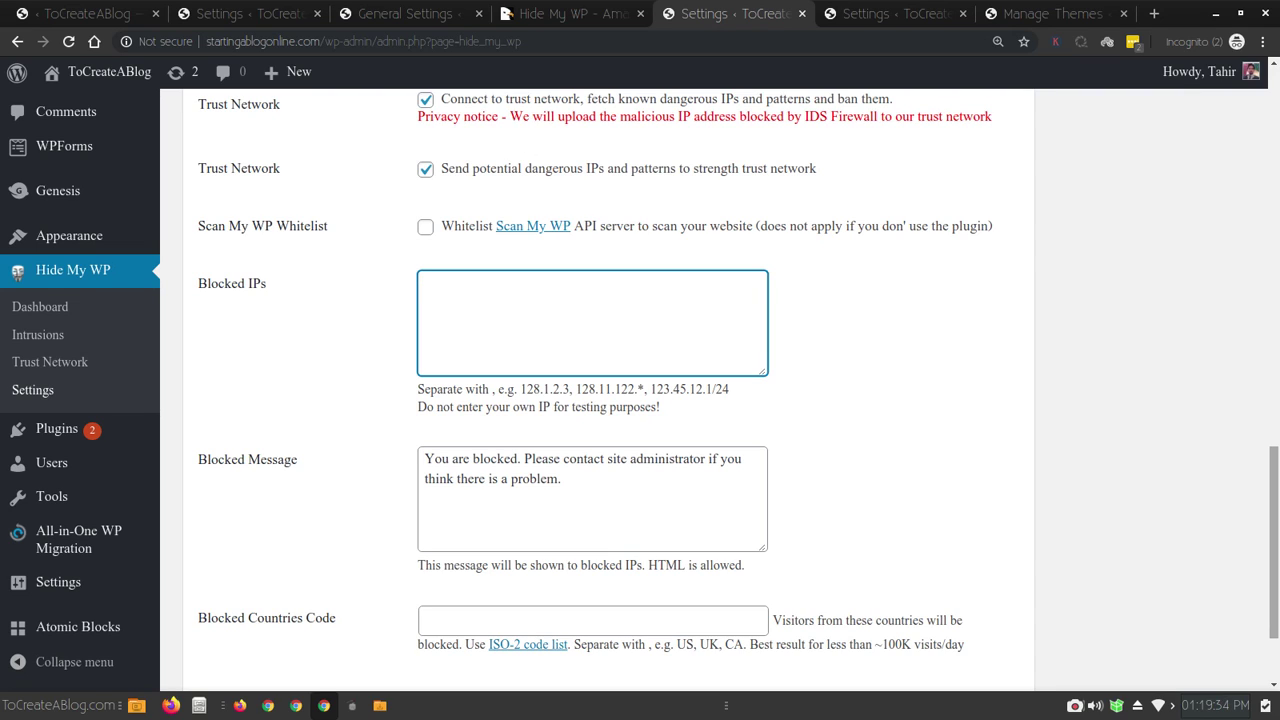
{"action": "scroll", "coordinate": [739, 401], "scroll_direction": "down", "scroll_amount": 1}
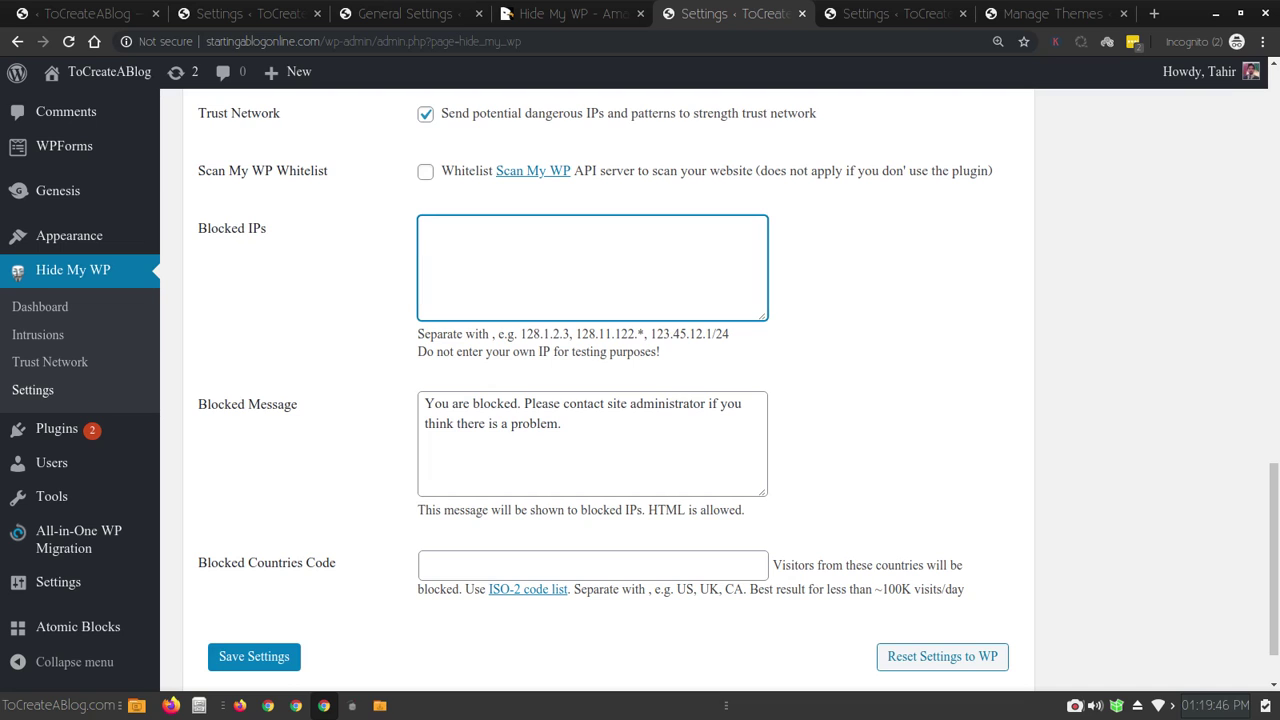
{"action": "scroll", "coordinate": [732, 399], "scroll_direction": "down", "scroll_amount": 1}
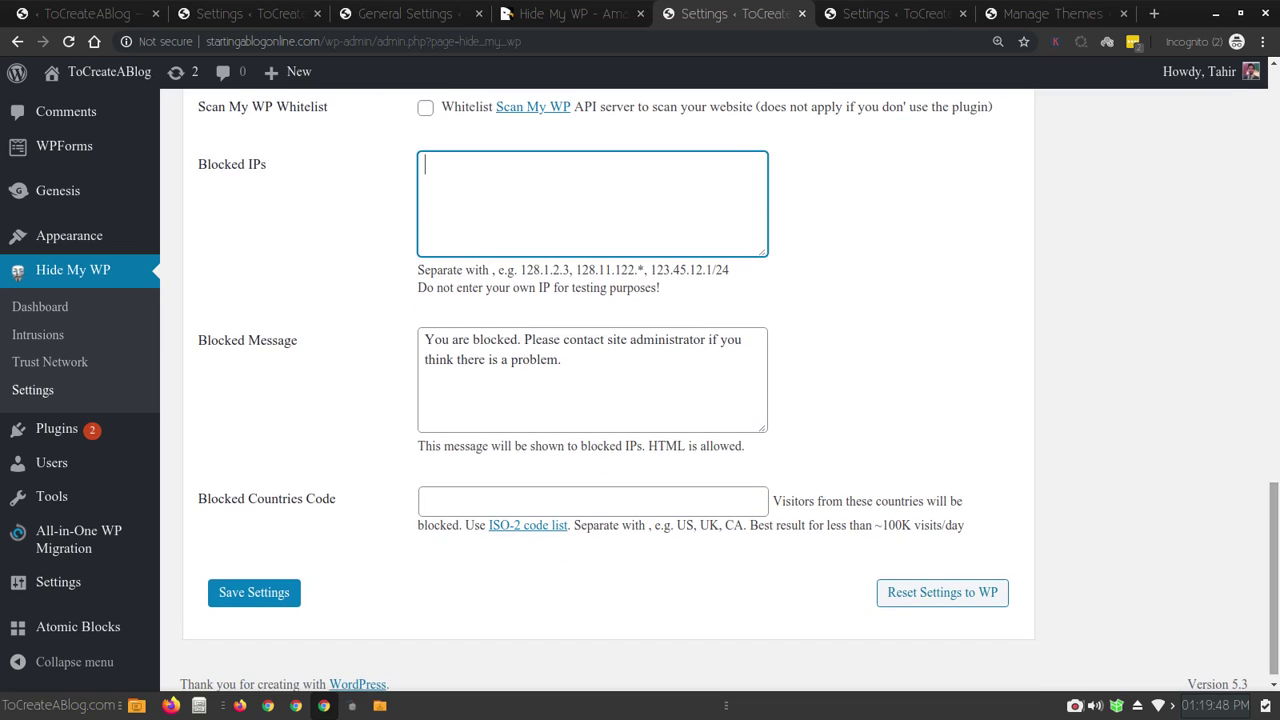
{"action": "left_click", "coordinate": [562, 359]}
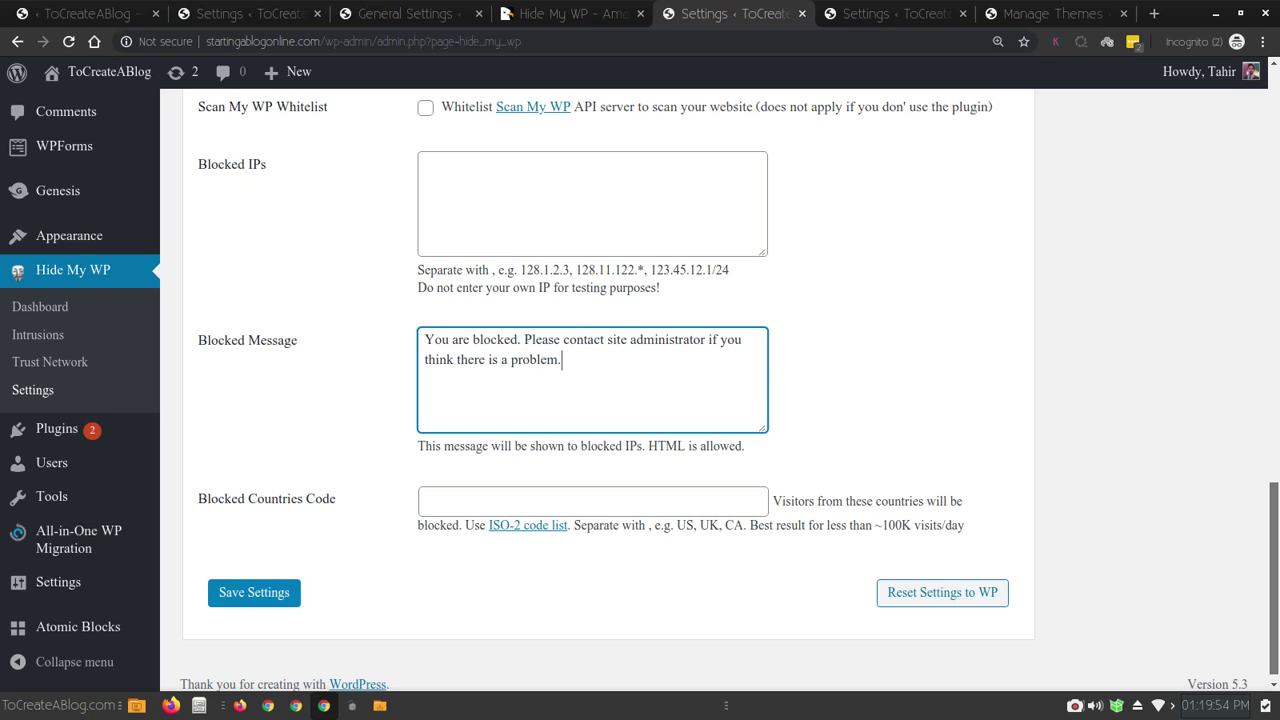
{"action": "scroll", "coordinate": [640, 400], "scroll_direction": "down", "scroll_amount": 1}
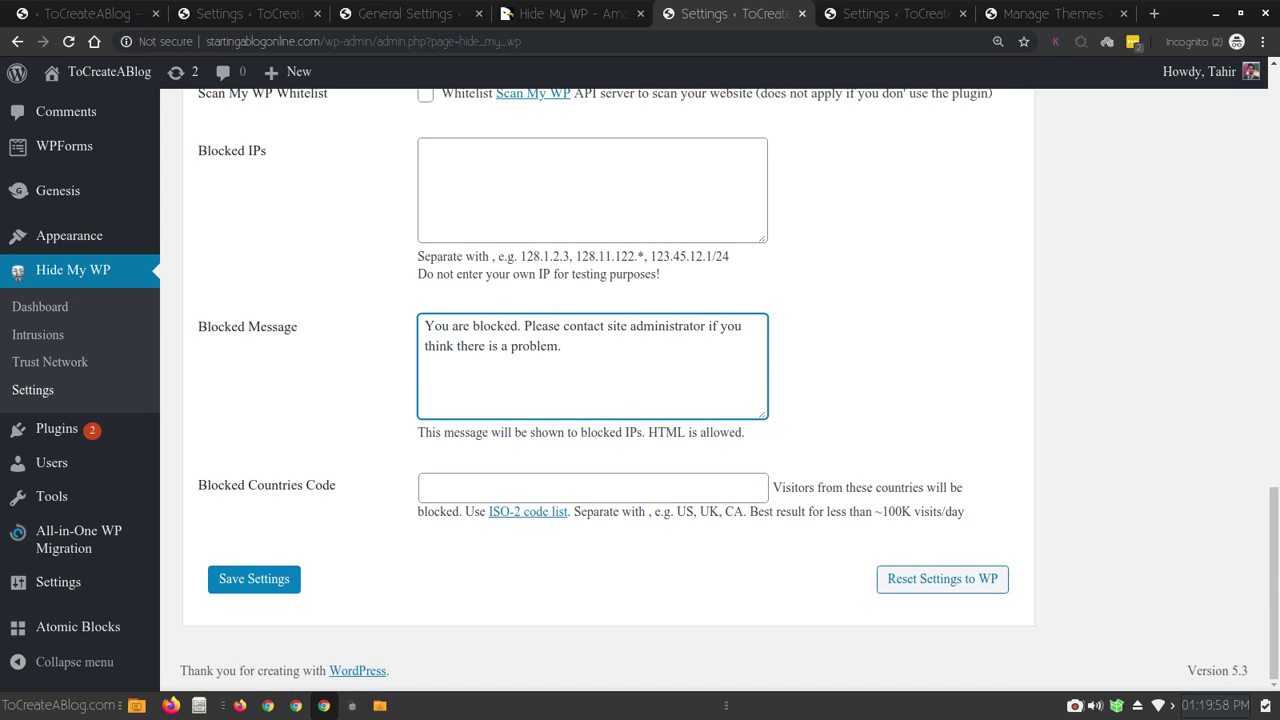
{"action": "left_click_drag", "start_coordinate": [336, 485], "coordinate": [200, 145]}
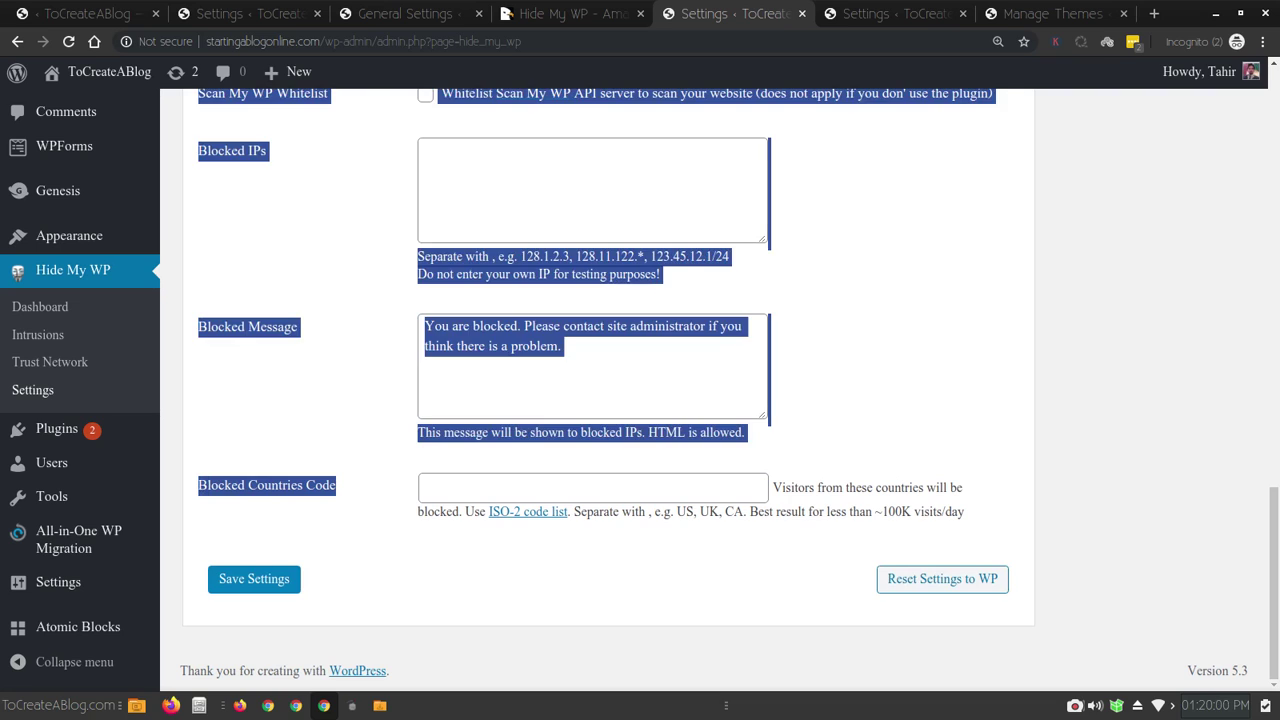
{"action": "left_click", "coordinate": [200, 145]}
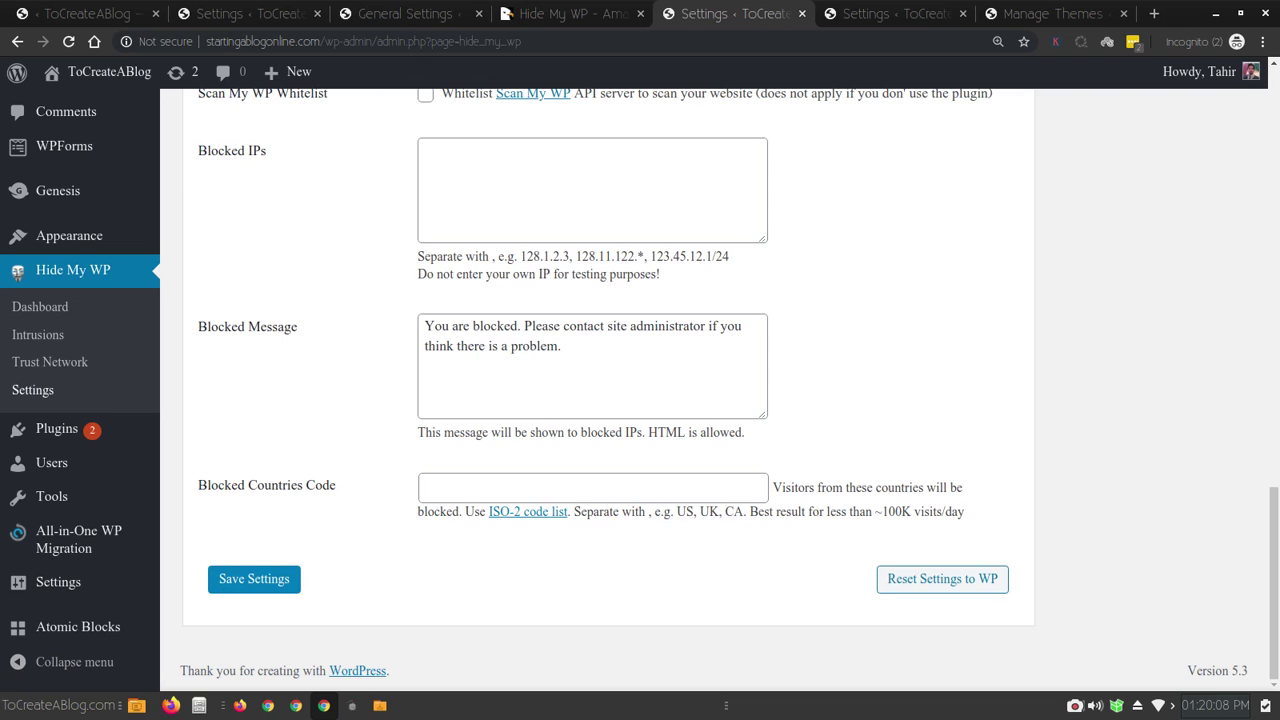
Open the ISO-2 country code list in a new tab and put the cursor in the Blocked Countries Code field
{"action": "right_click", "coordinate": [514, 512]}
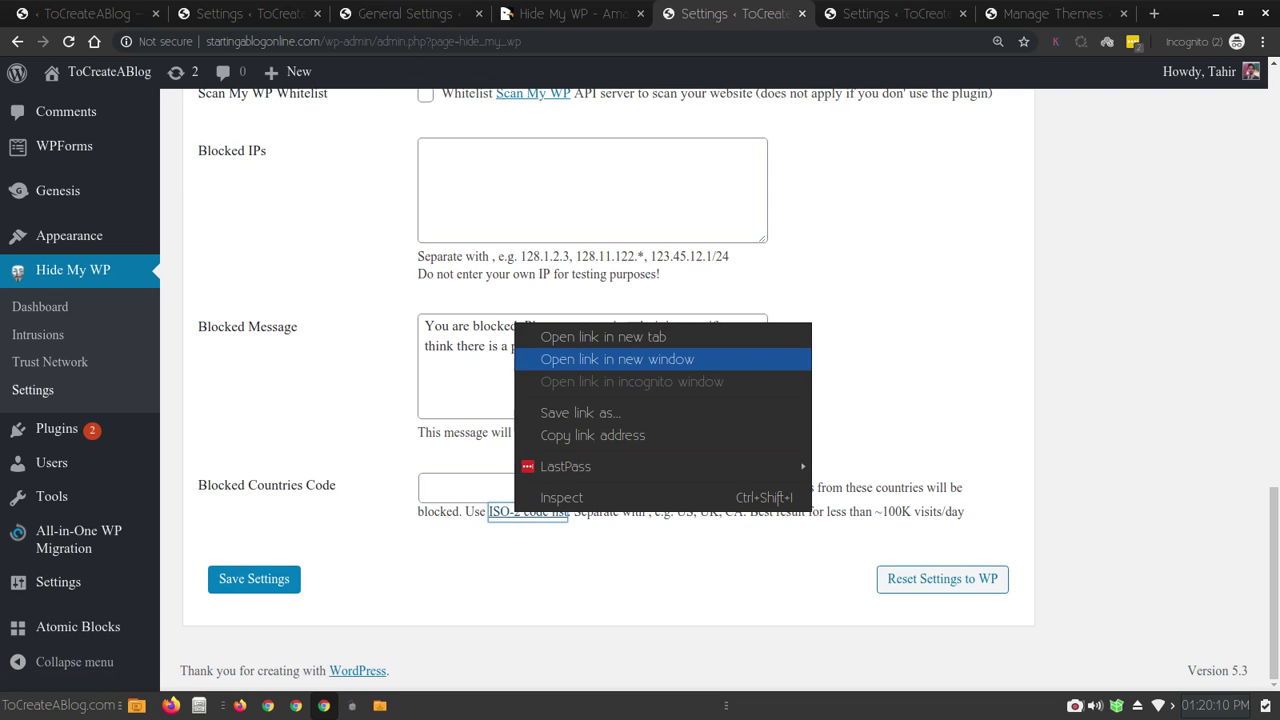
{"action": "left_click", "coordinate": [603, 337]}
{"action": "left_click", "coordinate": [590, 487]}
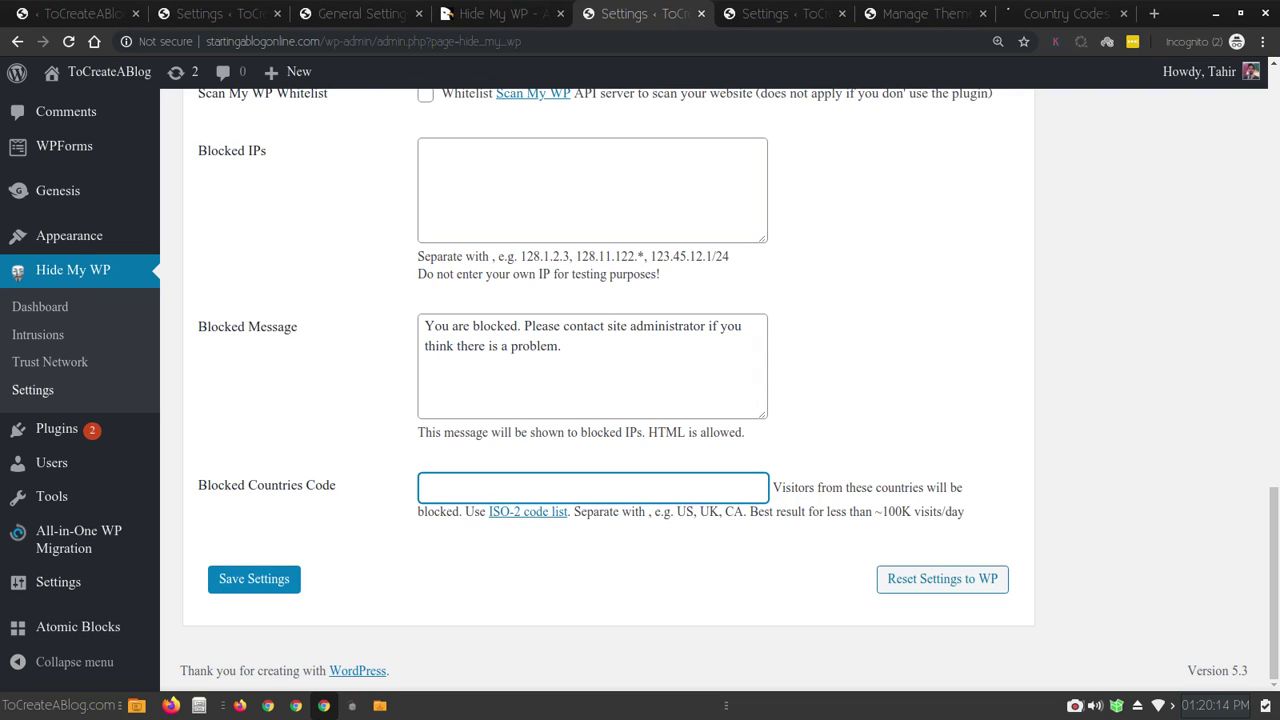
Open the Replace Tools settings and examine the Replace in HTML, Auto Configuration and Replace URLs options, including the [bslash] note
{"action": "scroll", "coordinate": [640, 390], "scroll_direction": "up", "scroll_amount": 6}
{"action": "scroll", "coordinate": [640, 390], "scroll_direction": "up", "scroll_amount": 10}
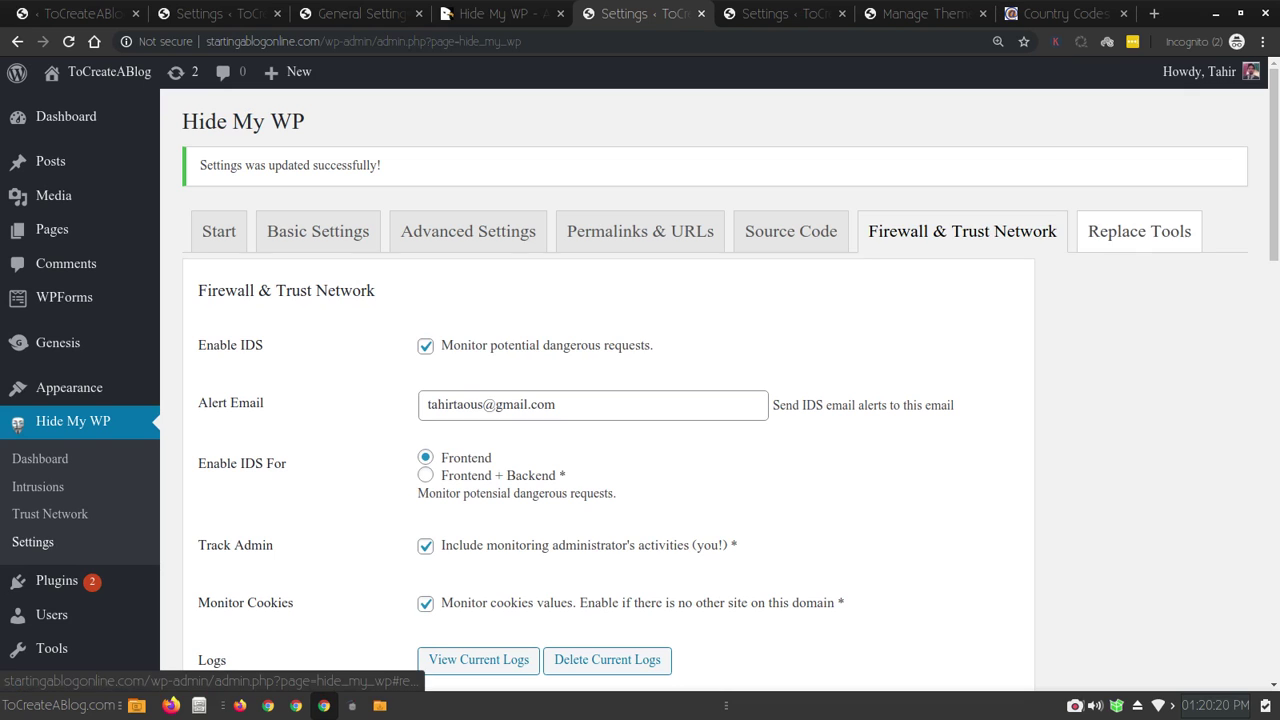
{"action": "left_click", "coordinate": [1139, 231]}
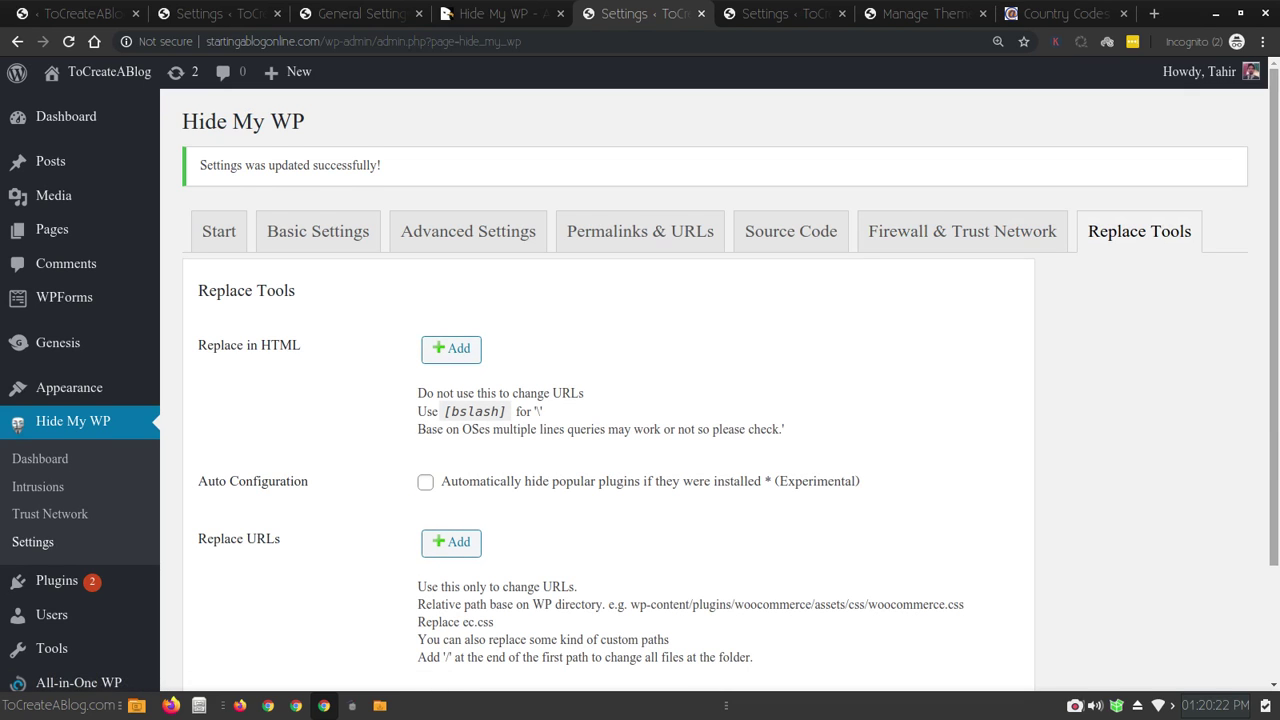
{"action": "scroll", "coordinate": [640, 380], "scroll_direction": "down", "scroll_amount": 2}
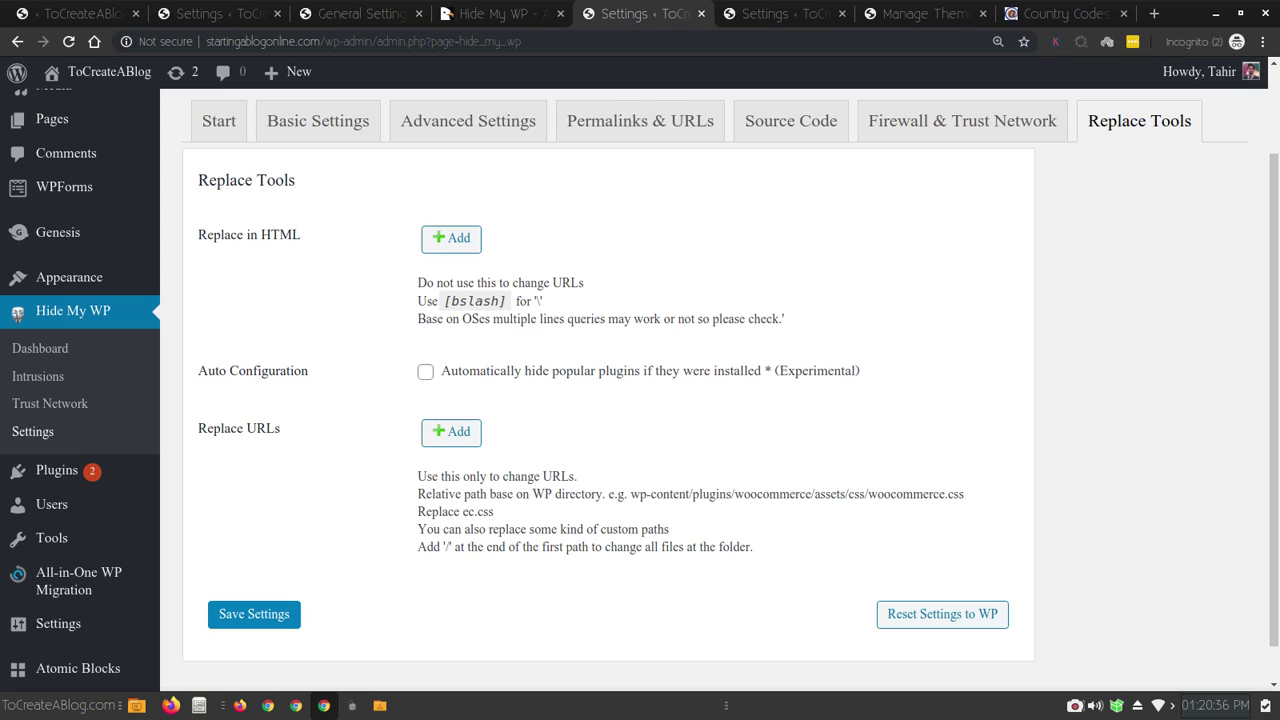
{"action": "left_click_drag", "start_coordinate": [541, 301], "coordinate": [505, 301]}
{"action": "left_click", "coordinate": [530, 301]}
{"action": "left_click", "coordinate": [418, 283]}
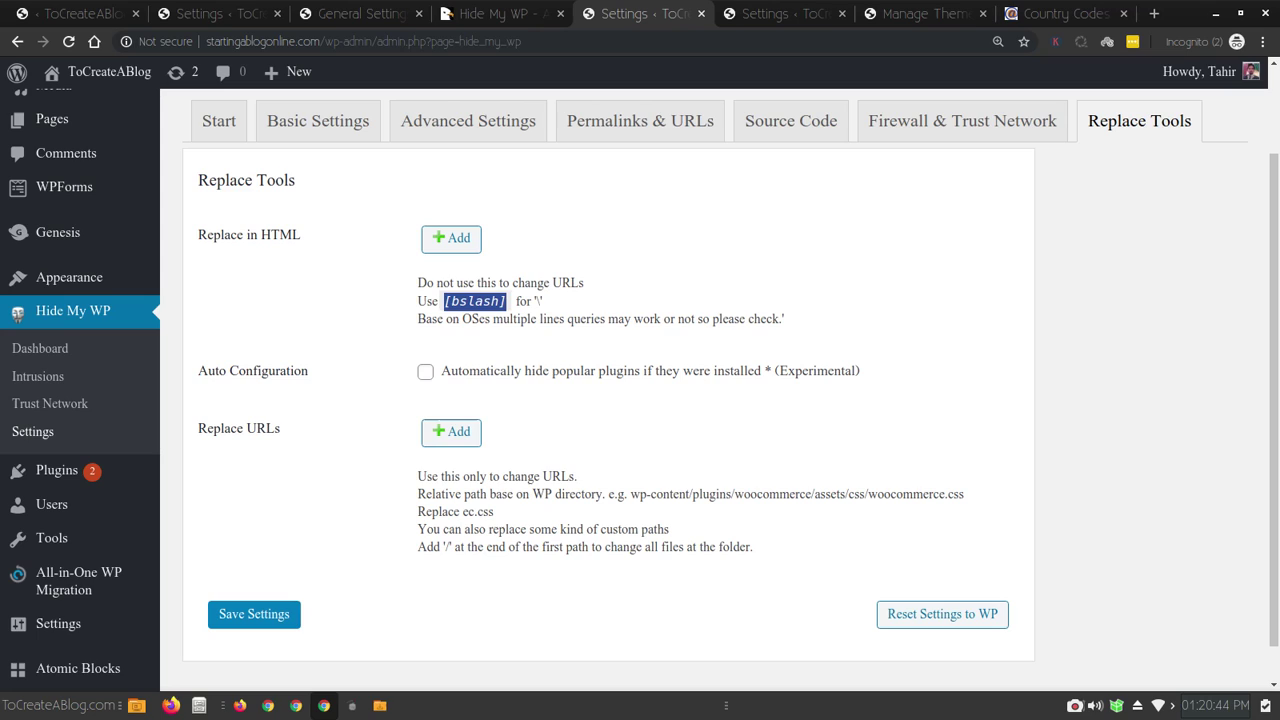
{"action": "left_click", "coordinate": [505, 301]}
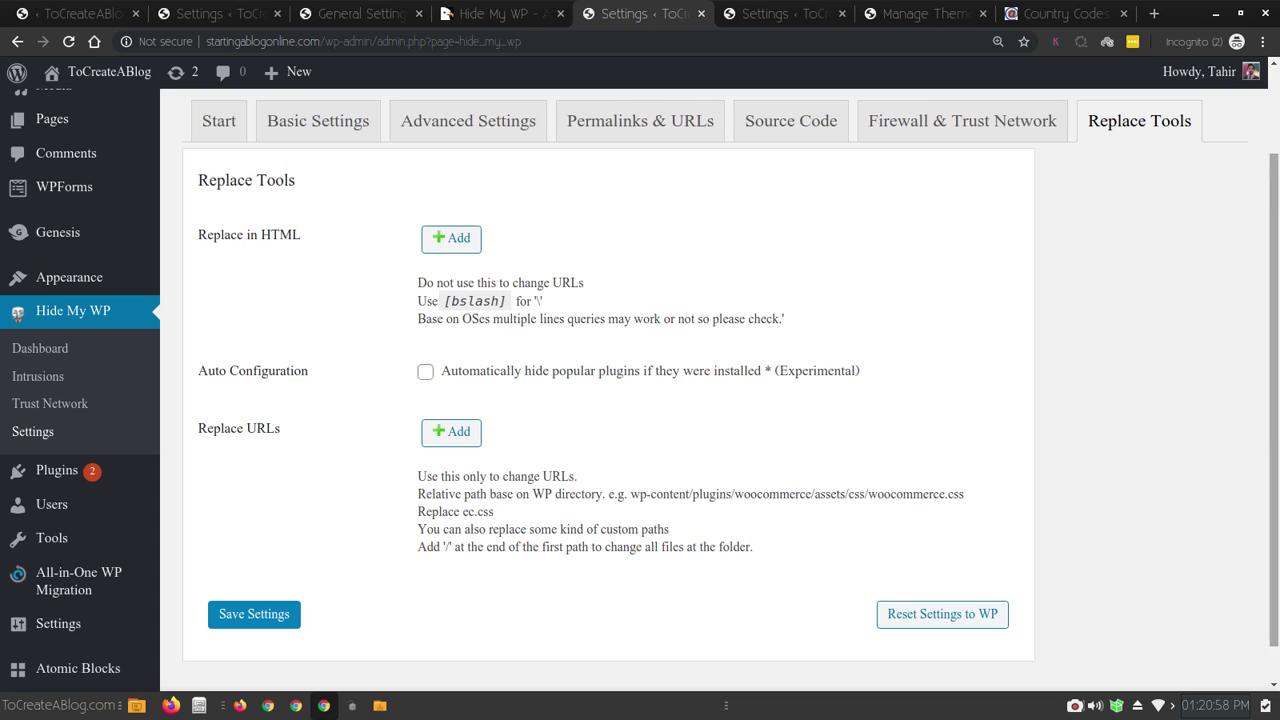
{"action": "scroll", "coordinate": [640, 390], "scroll_direction": "down", "scroll_amount": 2}
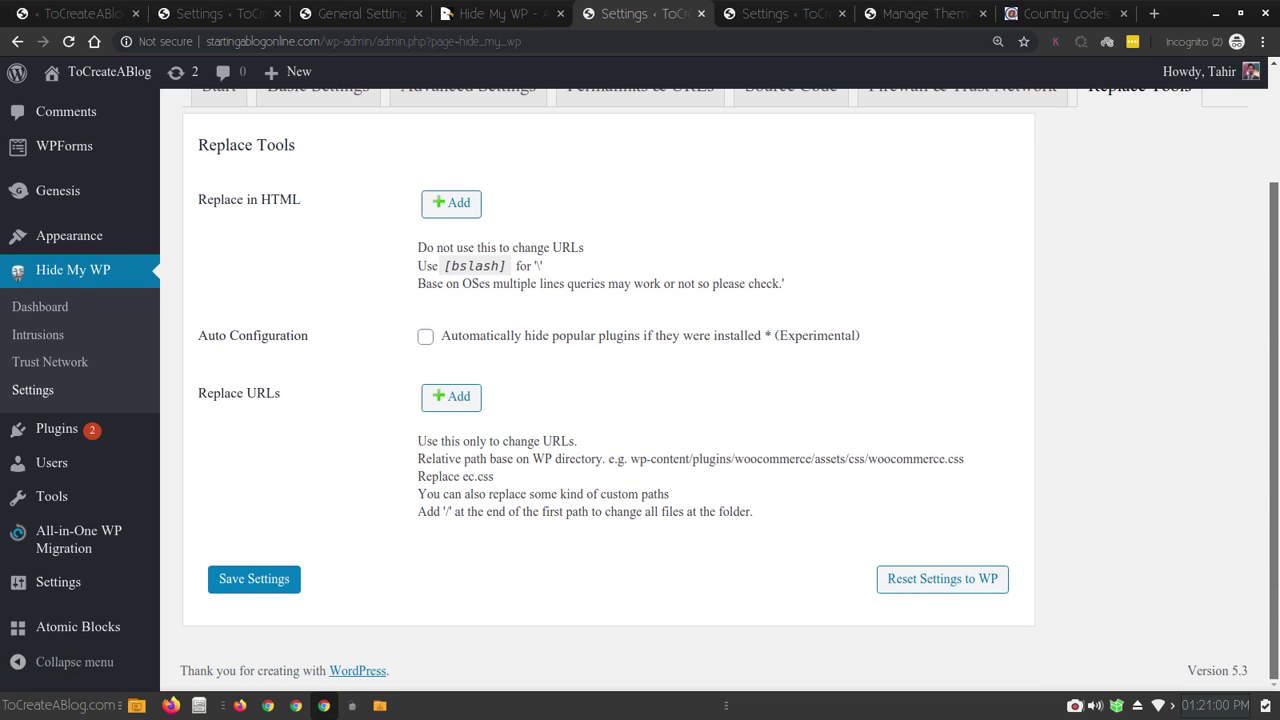
{"action": "scroll", "coordinate": [640, 390], "scroll_direction": "down", "scroll_amount": 3}
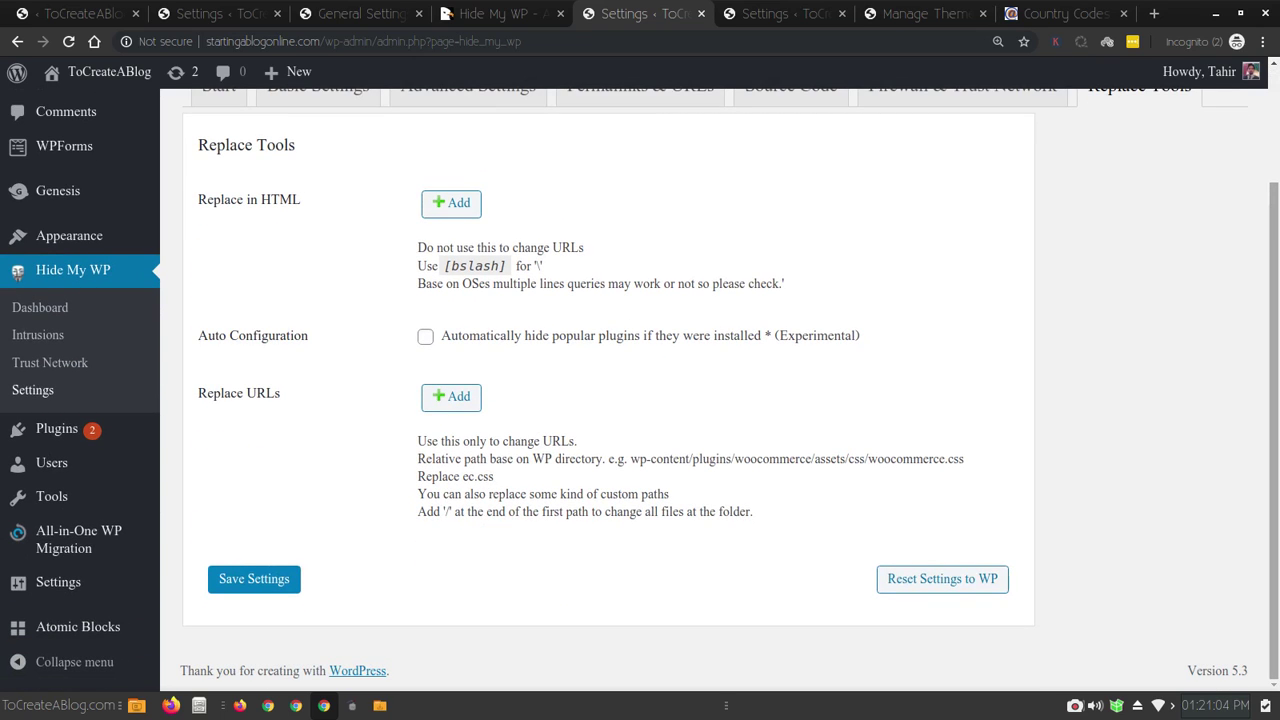
Look over the Basic Settings in the other open Hide My WP settings tab, from Hide Login Page through Hide Admin Bar
{"action": "scroll", "coordinate": [640, 390], "scroll_direction": "up", "scroll_amount": 2}
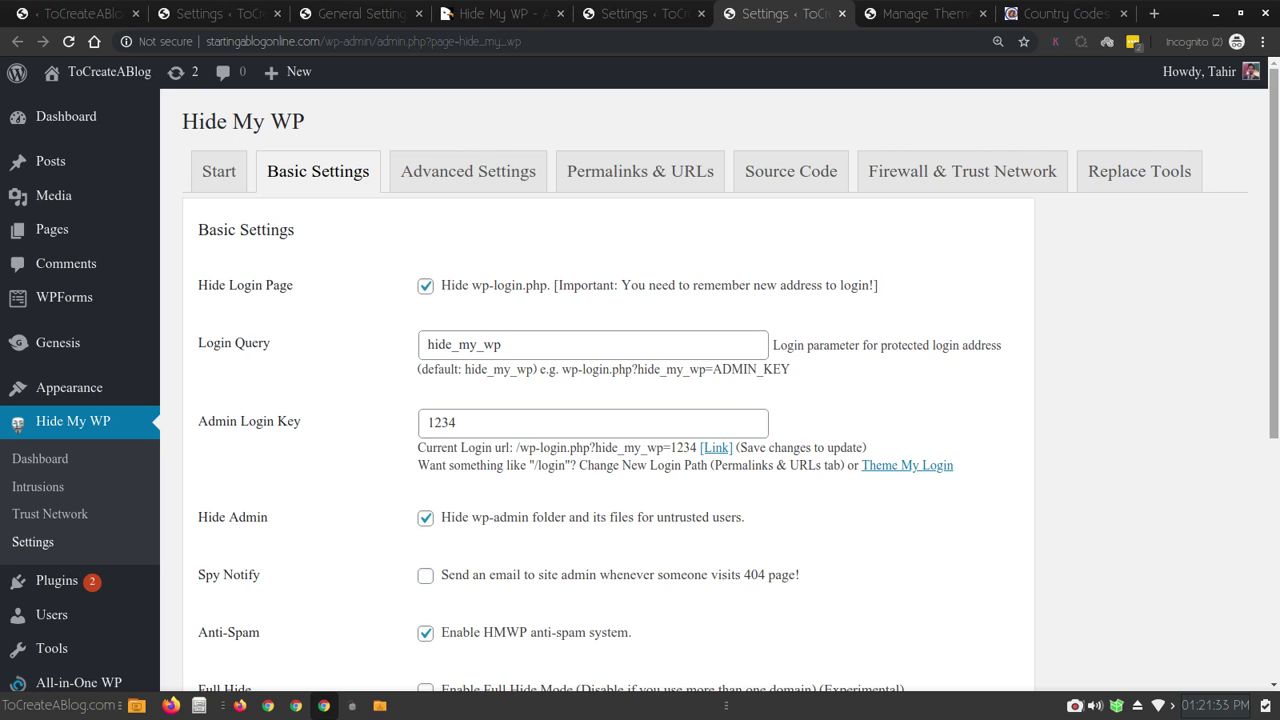
{"action": "scroll", "coordinate": [640, 385], "scroll_direction": "down", "scroll_amount": 4}
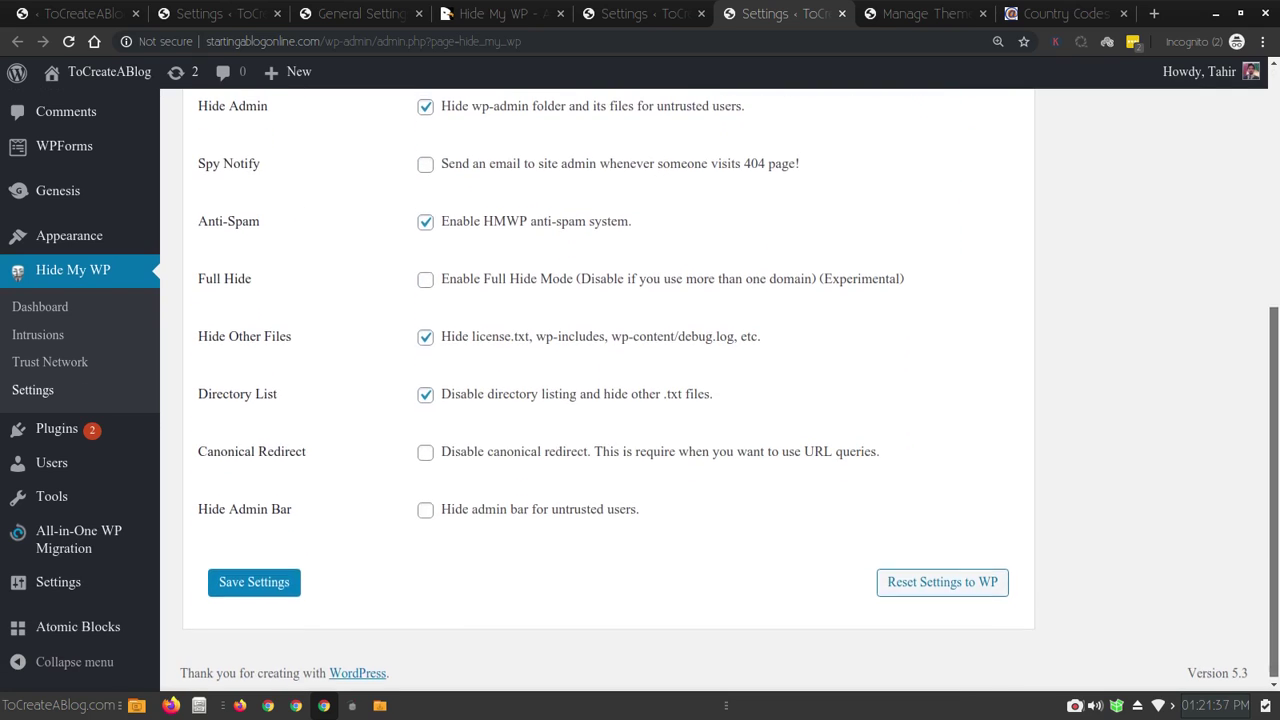
{"action": "scroll", "coordinate": [640, 385], "scroll_direction": "up", "scroll_amount": 5}
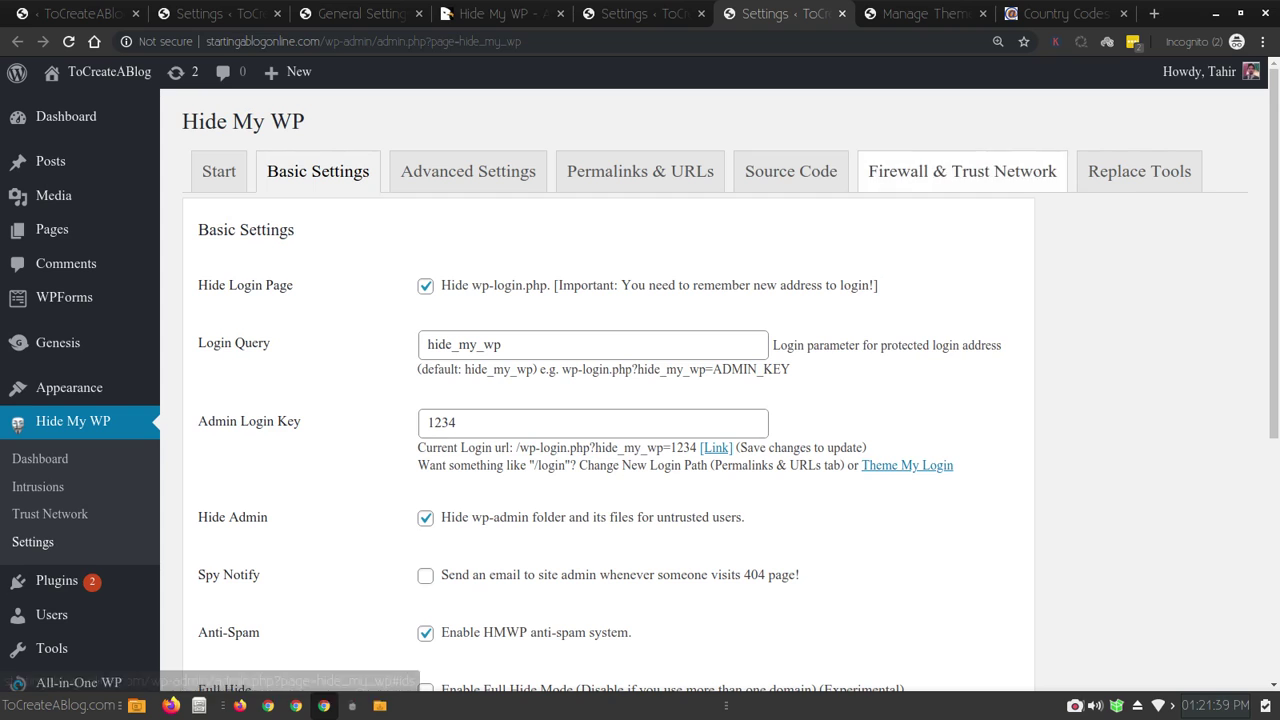
Switch to the plugin's CodeCanyon page and view its item details and Regular License pricing
{"action": "left_click", "coordinate": [495, 13]}
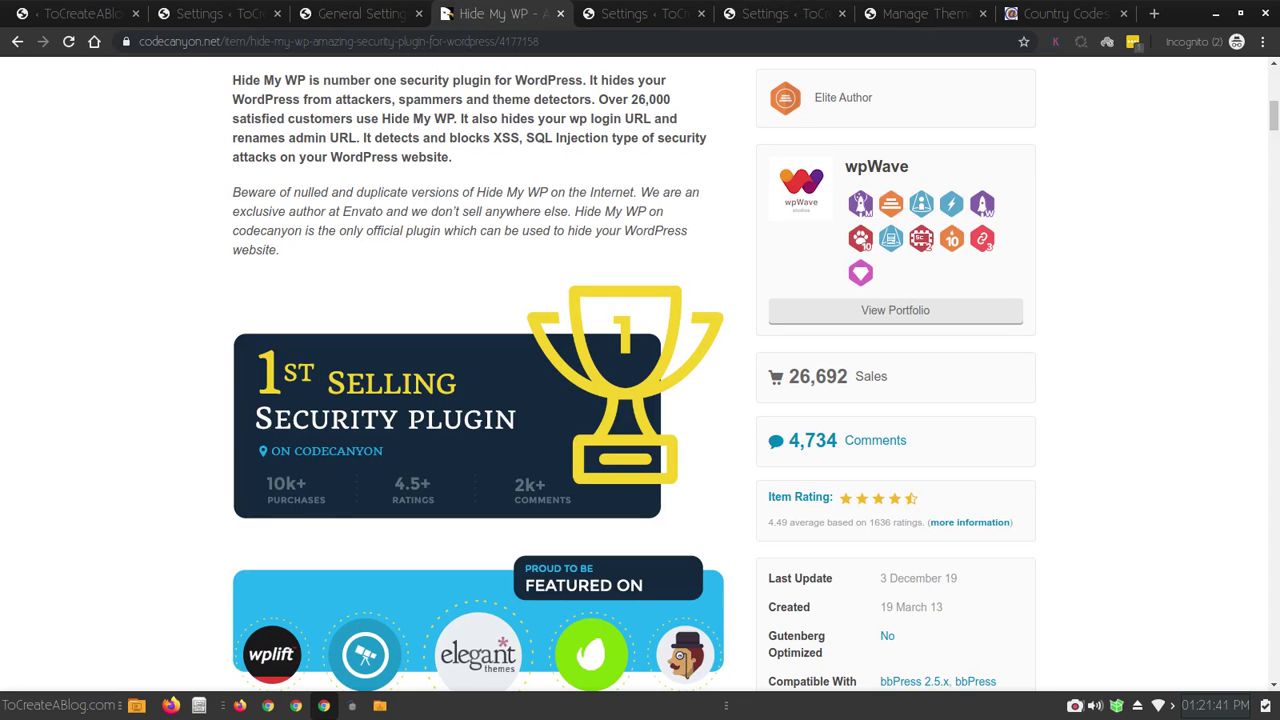
{"action": "scroll", "coordinate": [640, 385], "scroll_direction": "up", "scroll_amount": 5}
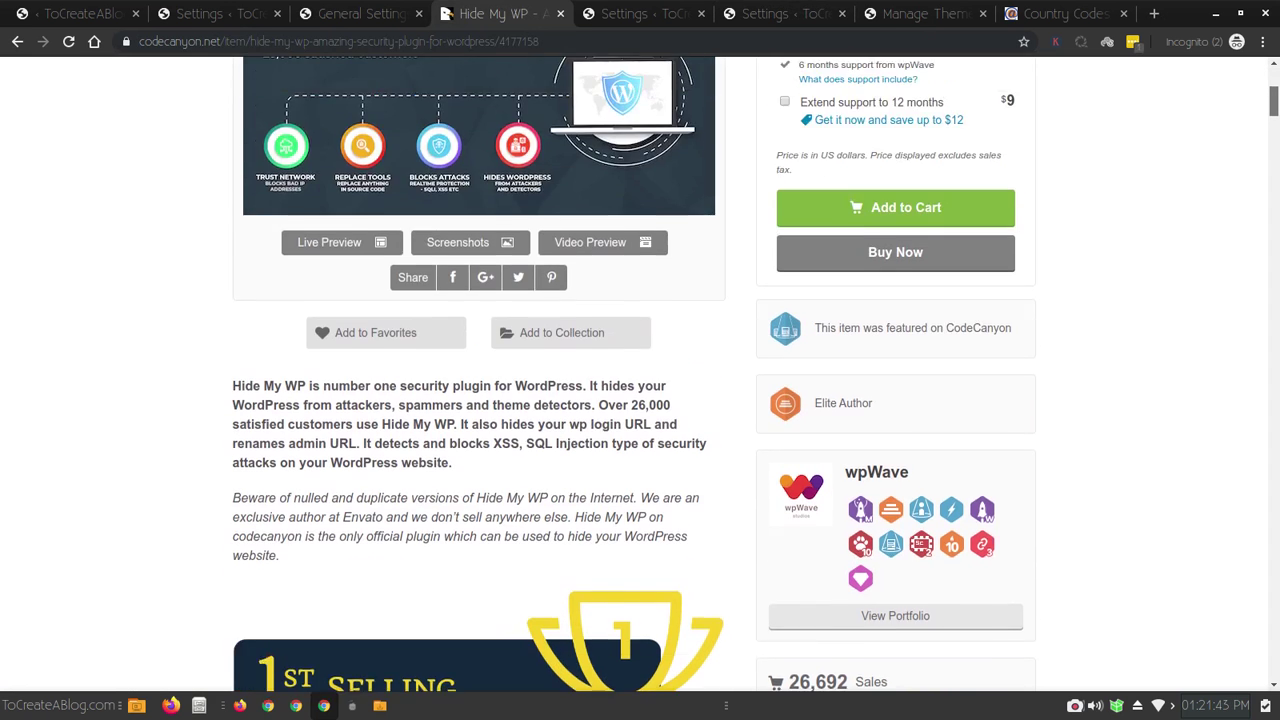
{"action": "scroll", "coordinate": [640, 385], "scroll_direction": "up", "scroll_amount": 1}
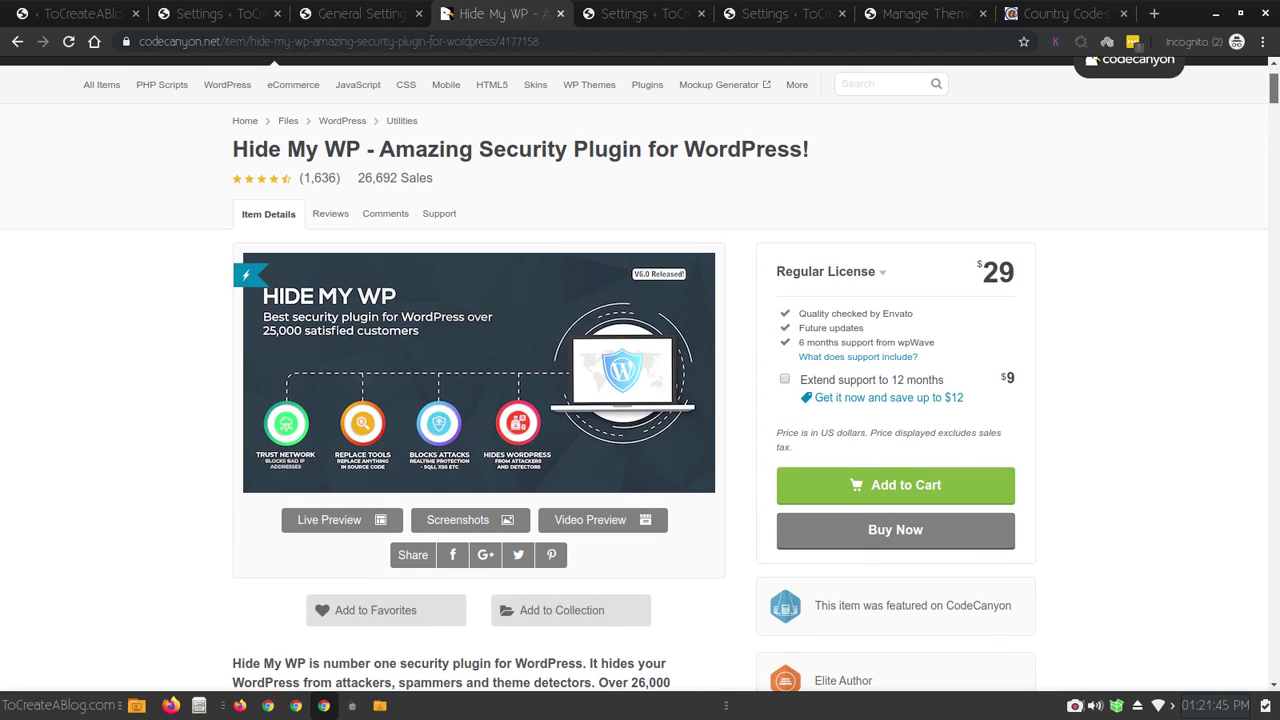
{"action": "scroll", "coordinate": [640, 385], "scroll_direction": "down", "scroll_amount": 1}
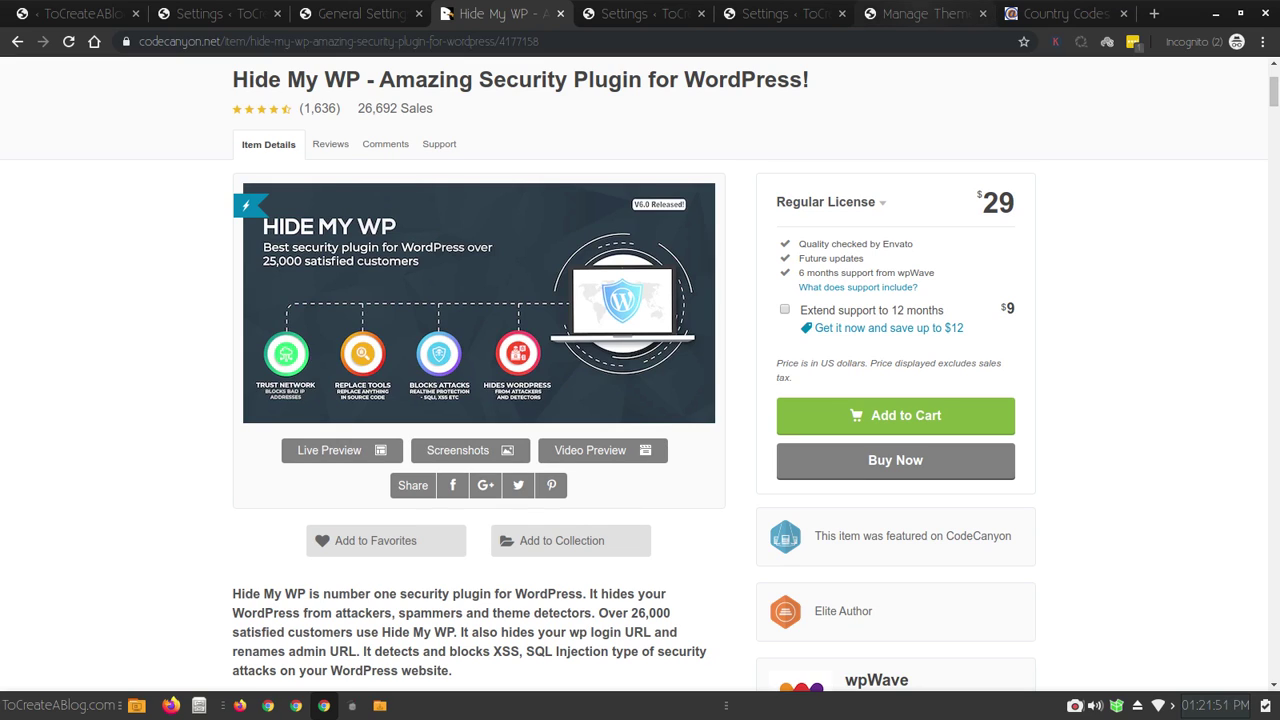
Return to the Hide My WP Basic Settings and examine the current login URL under Admin Login Key and the remaining options down to Hide Admin Bar
{"action": "left_click", "coordinate": [918, 13]}
{"action": "left_click", "coordinate": [760, 13]}
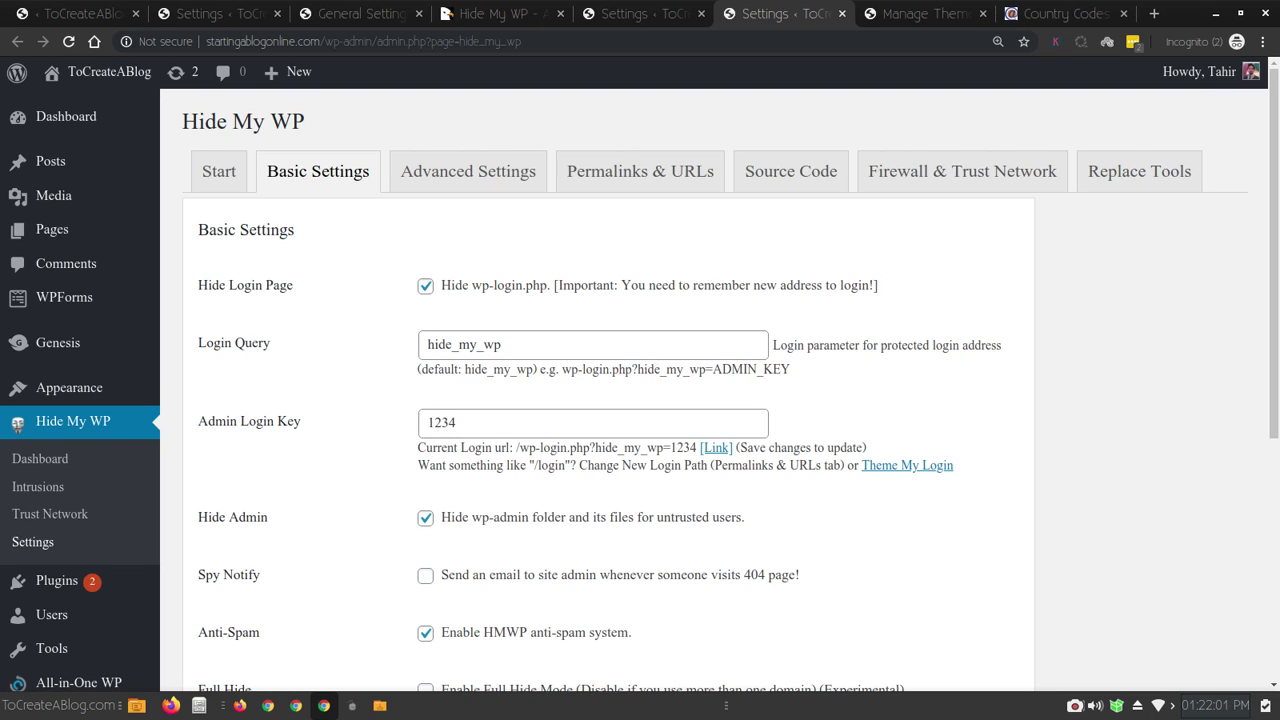
{"action": "left_click_drag", "start_coordinate": [697, 447], "coordinate": [519, 447]}
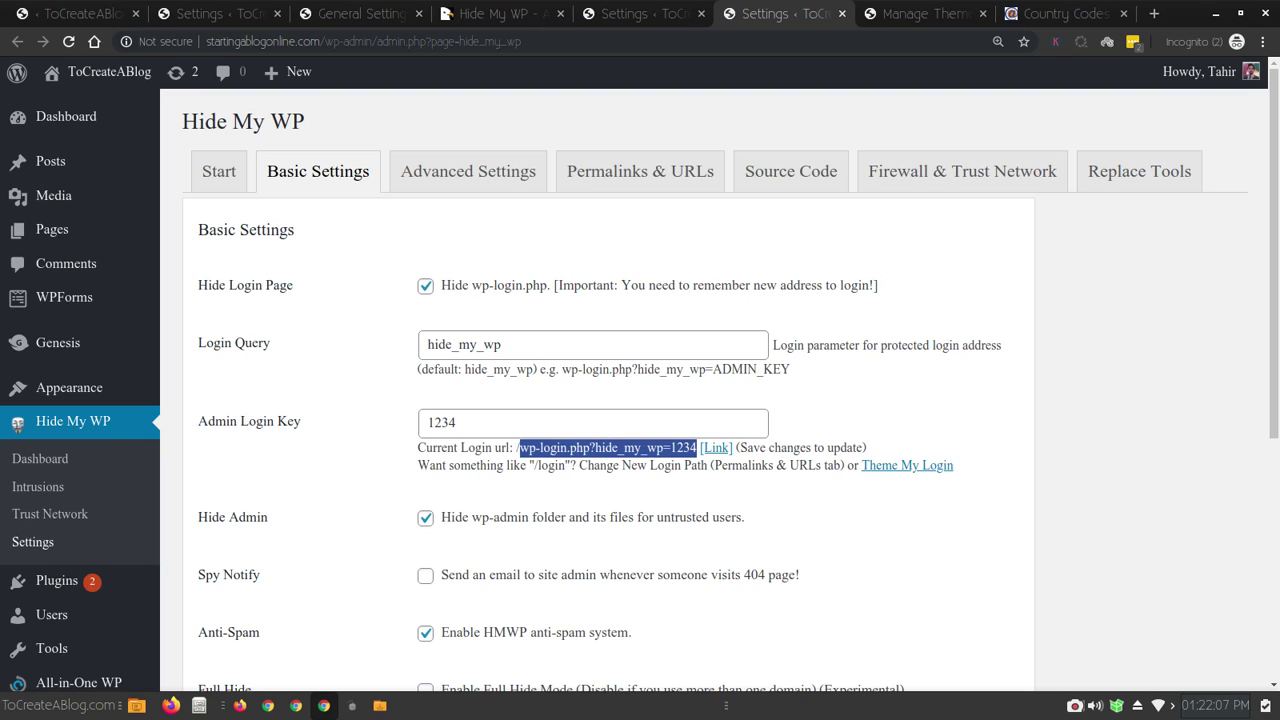
{"action": "left_click", "coordinate": [519, 447]}
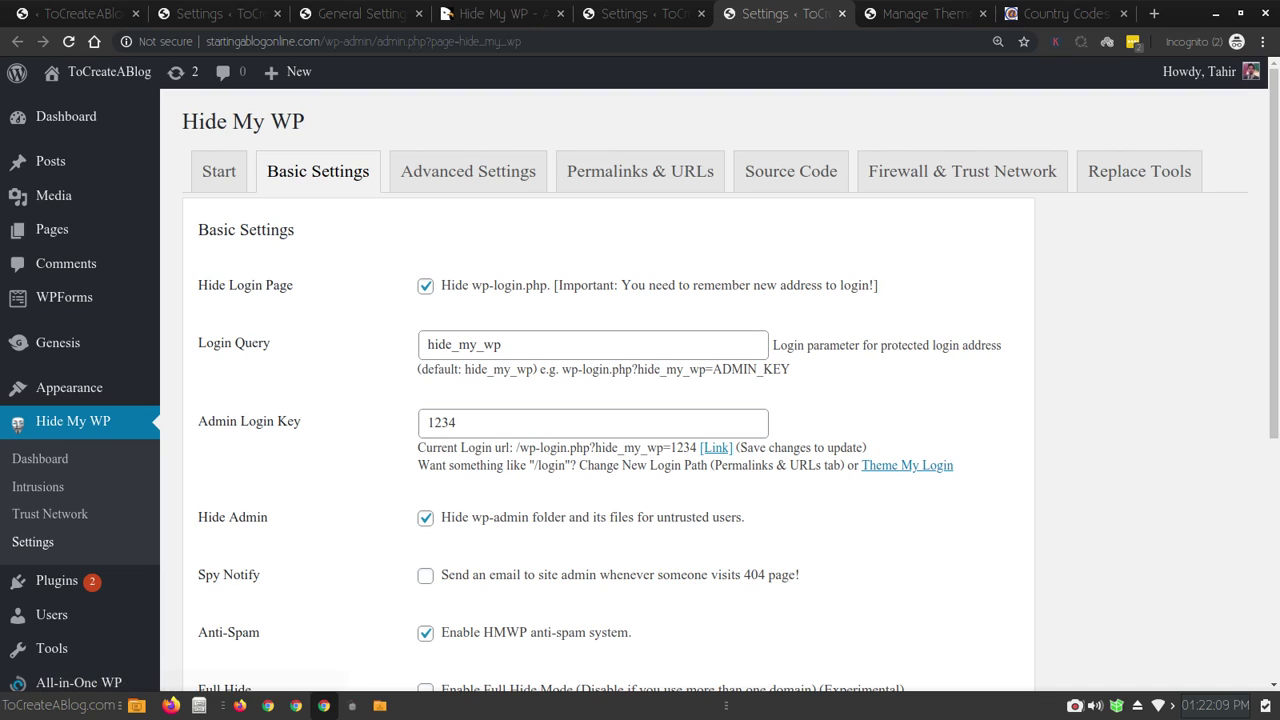
{"action": "left_click_drag", "start_coordinate": [697, 447], "coordinate": [519, 447]}
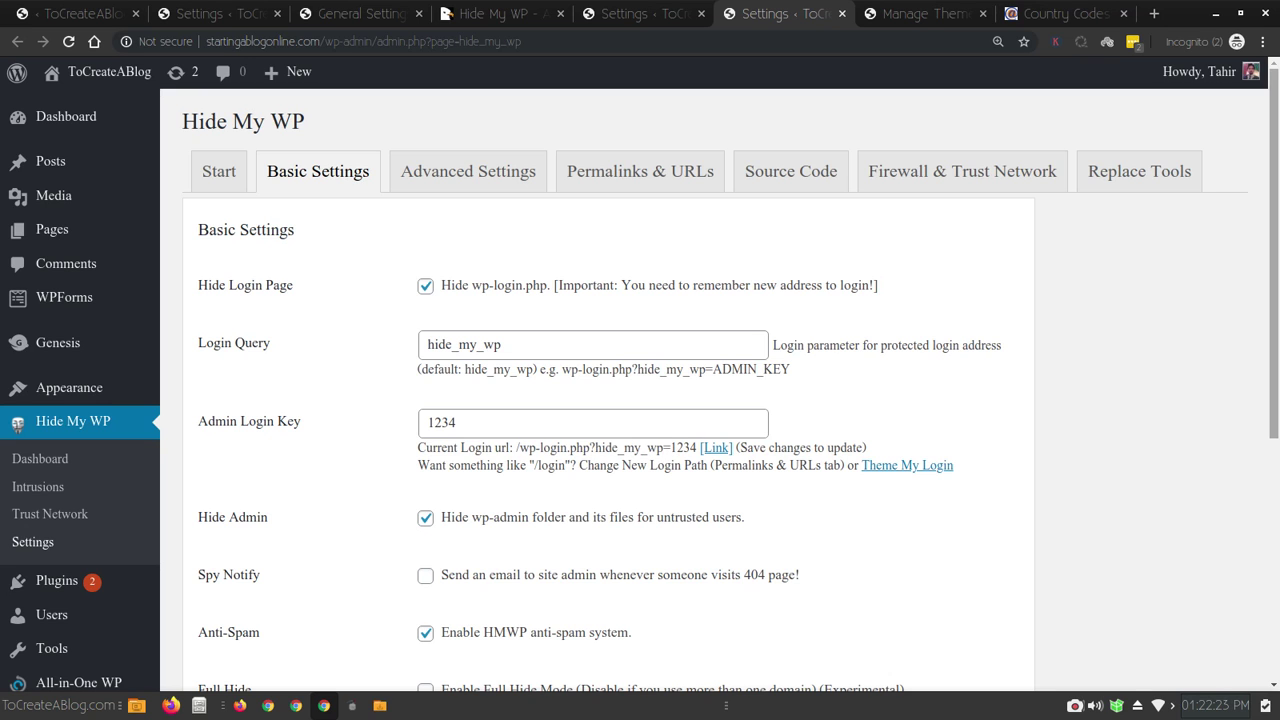
{"action": "scroll", "coordinate": [640, 400], "scroll_direction": "down", "scroll_amount": 5}
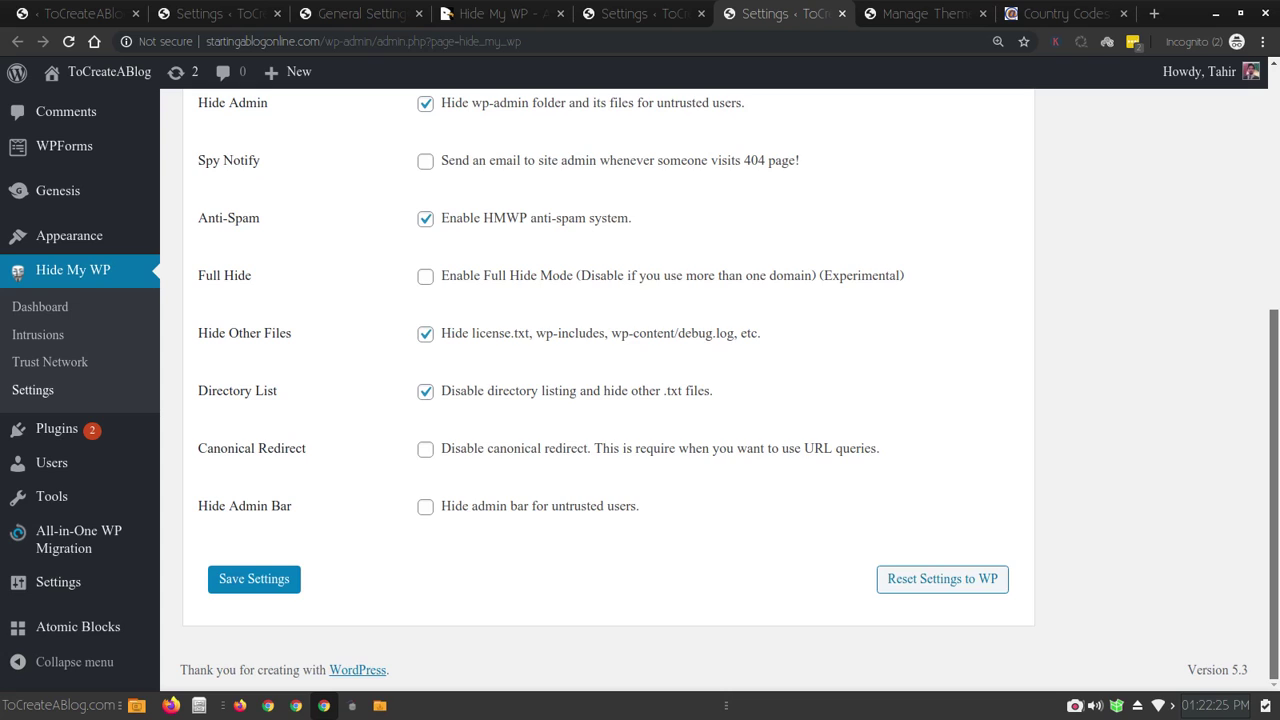
{"action": "scroll", "coordinate": [640, 400], "scroll_direction": "up", "scroll_amount": 5}
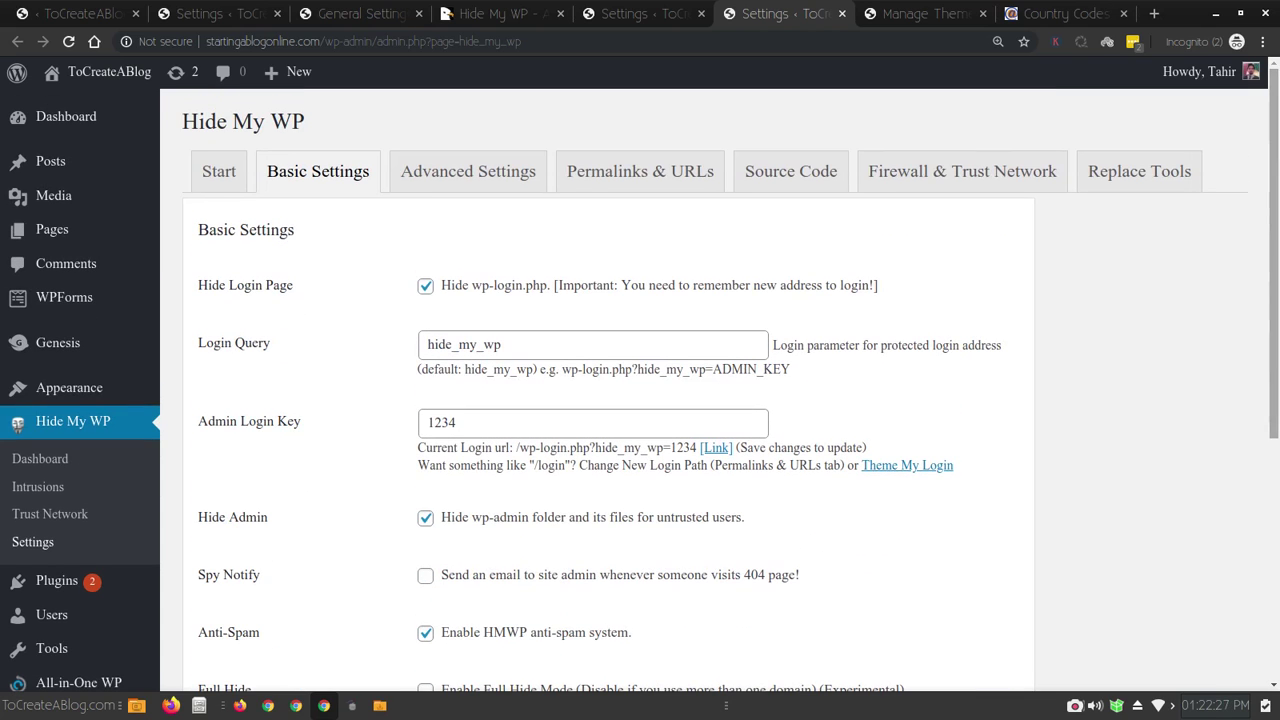